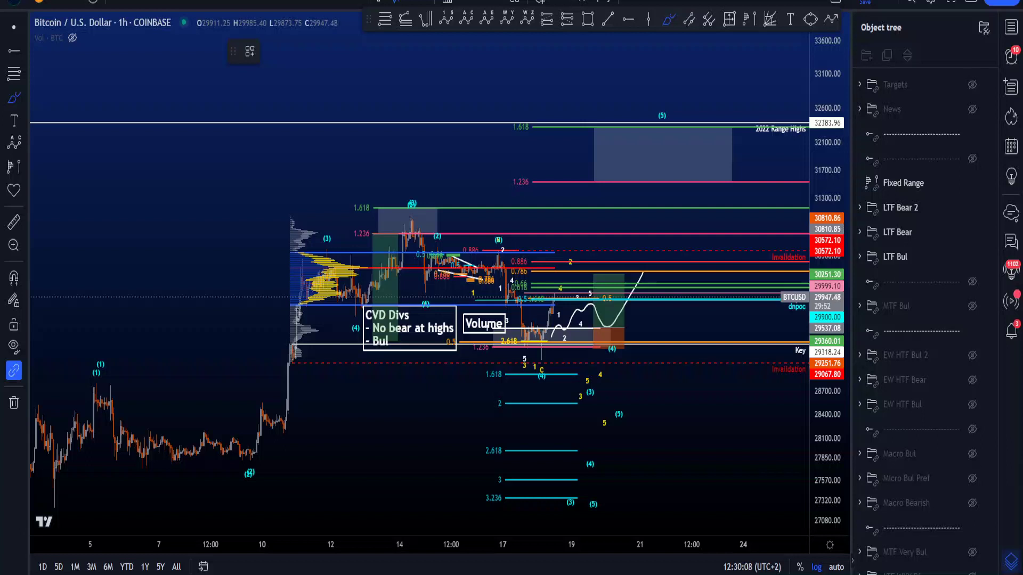
# Step: Sketch a rising brush stroke from the grey support zone towards the long-position box and undo the strokes
pyautogui.moveTo(535, 334)
pyautogui.mouseDown()
pyautogui.moveTo(639, 313)
pyautogui.moveTo(603, 267)
pyautogui.mouseUp()
pyautogui.hotkey('ctrl', 'z')
pyautogui.hotkey('ctrl', 'z')
pyautogui.hotkey('ctrl', 'z')
pyautogui.hotkey('ctrl', 'z')
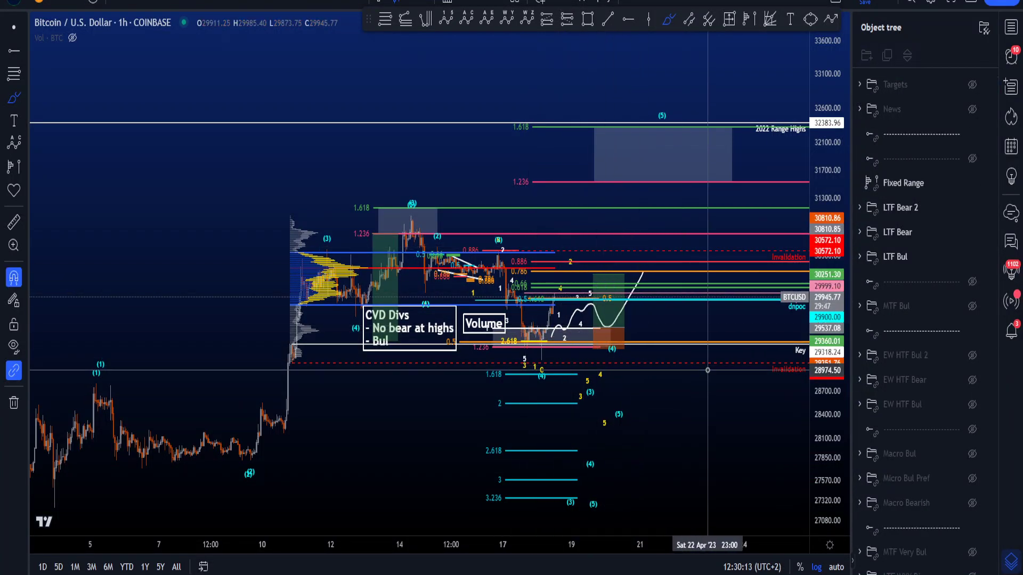
# Step: Trace the bullish wave path up to the wave (5) target with the Brush, undoing each stroke
pyautogui.moveTo(233, 442)
pyautogui.mouseDown()
pyautogui.moveTo(338, 413)
pyautogui.moveTo(617, 228)
pyautogui.moveTo(675, 100)
pyautogui.mouseUp()
pyautogui.hotkey('ctrl', 'z')
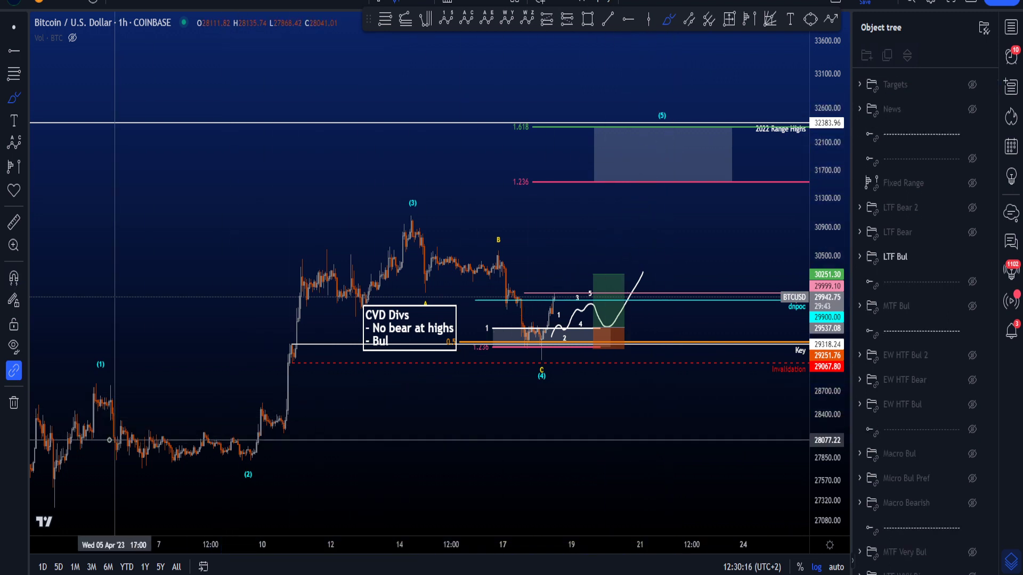
pyautogui.moveTo(49, 476)
pyautogui.mouseDown()
pyautogui.moveTo(196, 422)
pyautogui.moveTo(252, 453)
pyautogui.moveTo(420, 229)
pyautogui.moveTo(535, 349)
pyautogui.moveTo(622, 234)
pyautogui.moveTo(685, 116)
pyautogui.mouseUp()
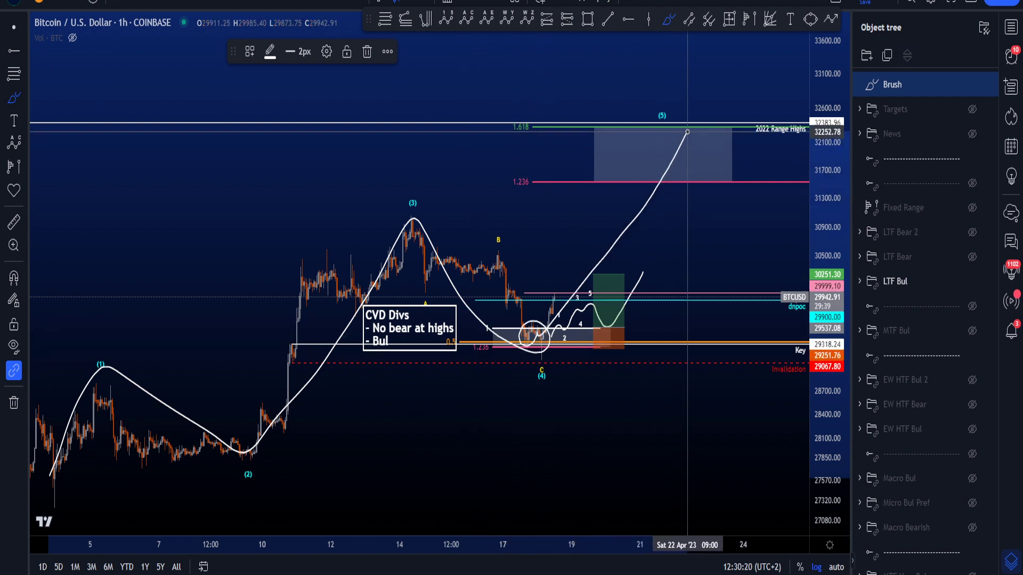
pyautogui.hotkey('ctrl', 'z')
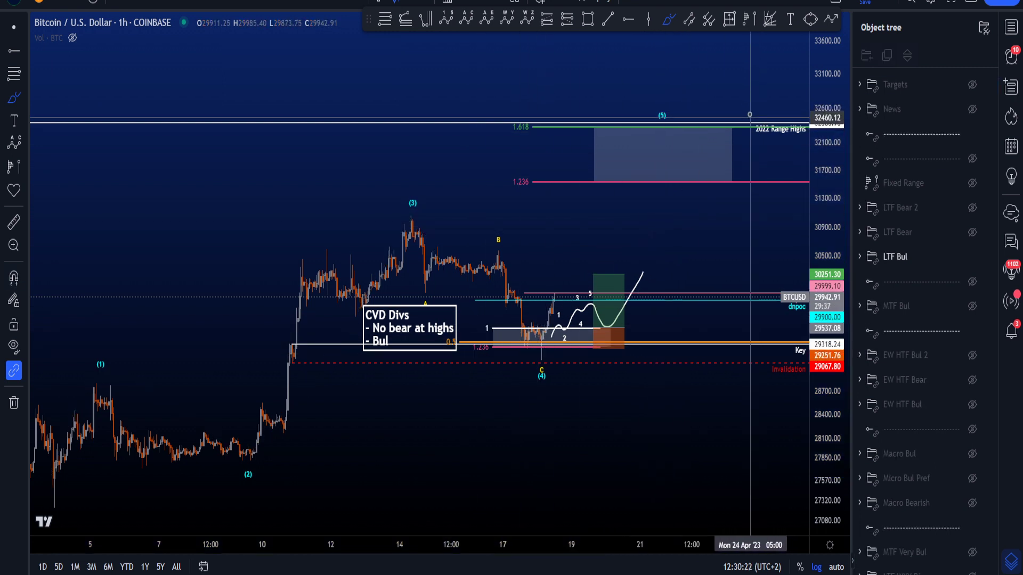
# Step: Mark the 2022 Range Highs level and the area just below the upper 1.236 line with brush strokes, undoing each mark
pyautogui.moveTo(759, 109); pyautogui.dragTo(762, 155)
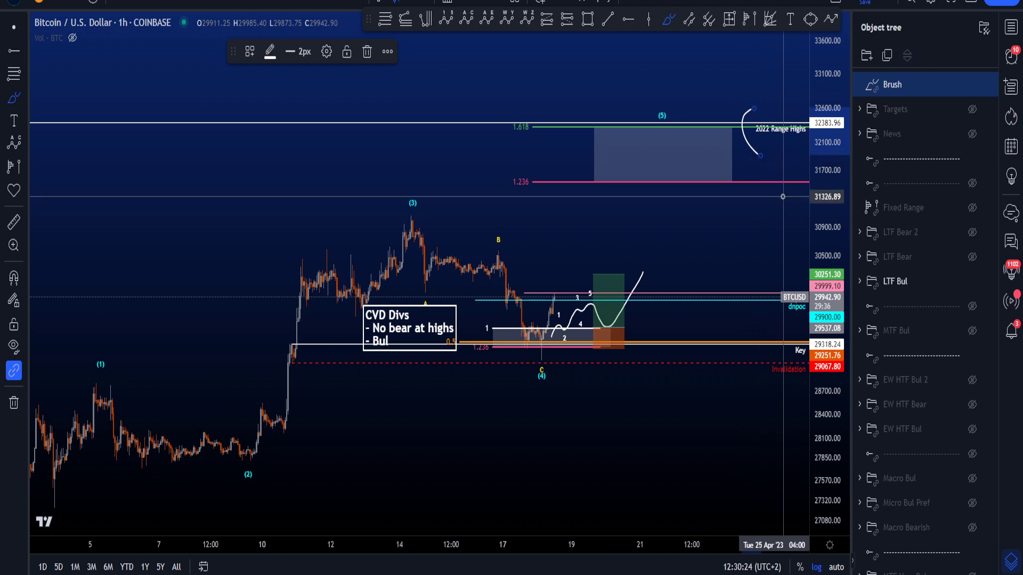
pyautogui.hotkey('ctrl', 'z')
pyautogui.moveTo(822, 219); pyautogui.dragTo(823, 209)
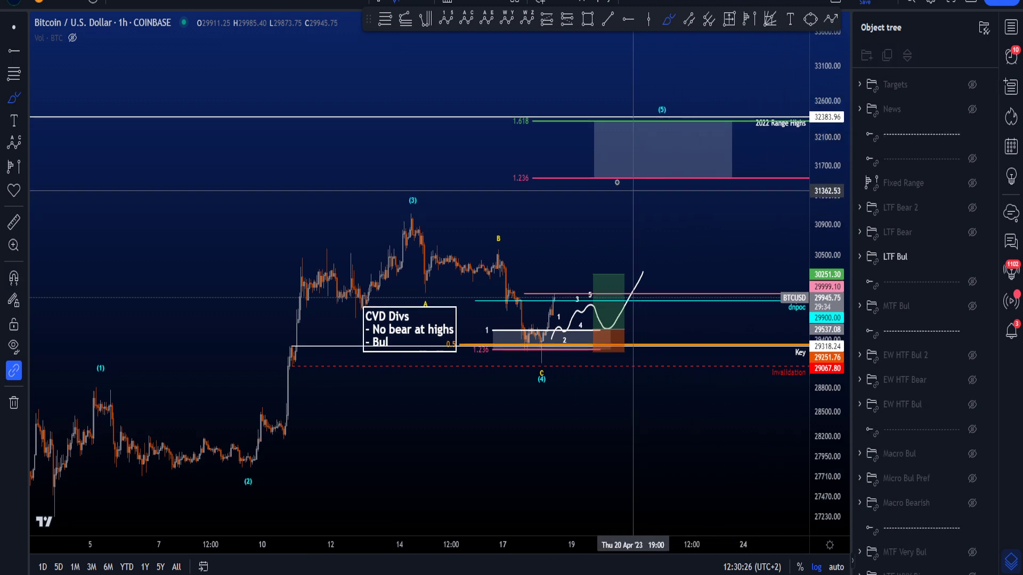
pyautogui.moveTo(611, 183)
pyautogui.mouseDown()
pyautogui.moveTo(565, 194)
pyautogui.moveTo(492, 109)
pyautogui.moveTo(582, 144)
pyautogui.moveTo(545, 179)
pyautogui.moveTo(506, 186)
pyautogui.moveTo(515, 112)
pyautogui.moveTo(526, 186)
pyautogui.mouseUp()
pyautogui.hotkey('ctrl', 'z')
pyautogui.hotkey('ctrl', 'z')
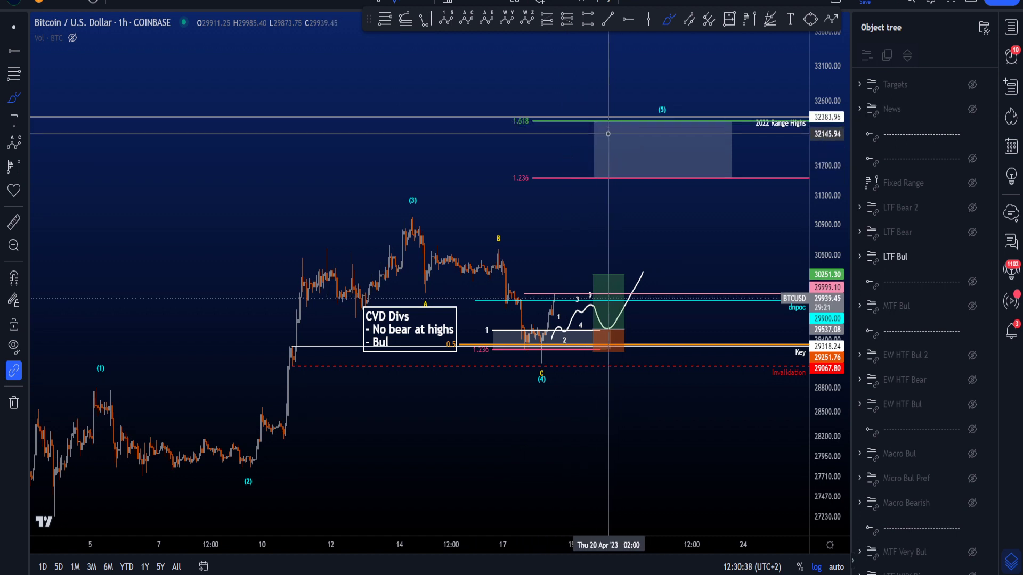
# Step: Sketch a push from the upper grey target box above the 2022 Range Highs and a drop back below it, and undo it
pyautogui.moveTo(605, 131); pyautogui.dragTo(631, 100)
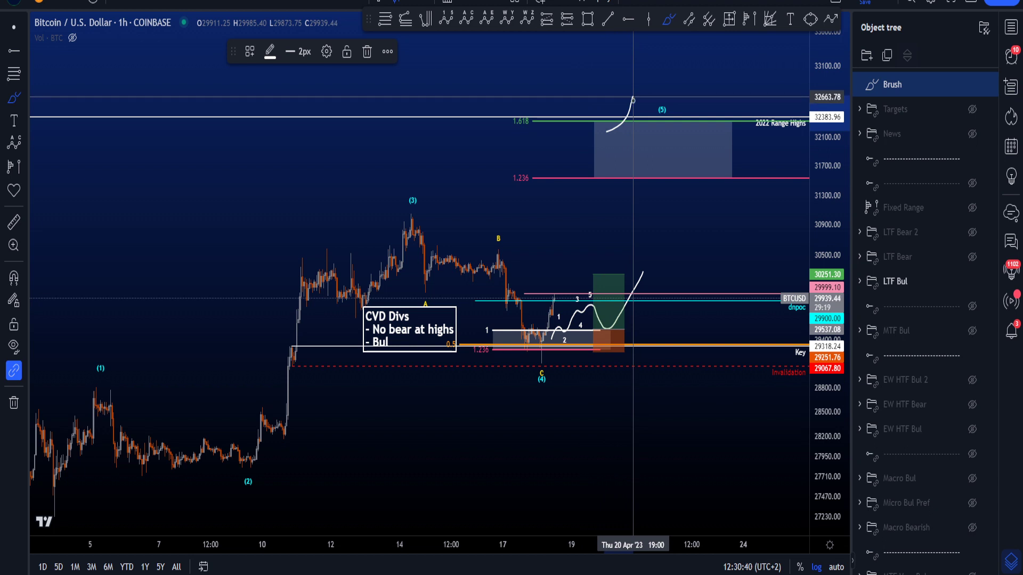
pyautogui.moveTo(654, 144)
pyautogui.mouseDown()
pyautogui.moveTo(685, 183)
pyautogui.moveTo(688, 229)
pyautogui.mouseUp()
pyautogui.hotkey('ctrl', 'z')
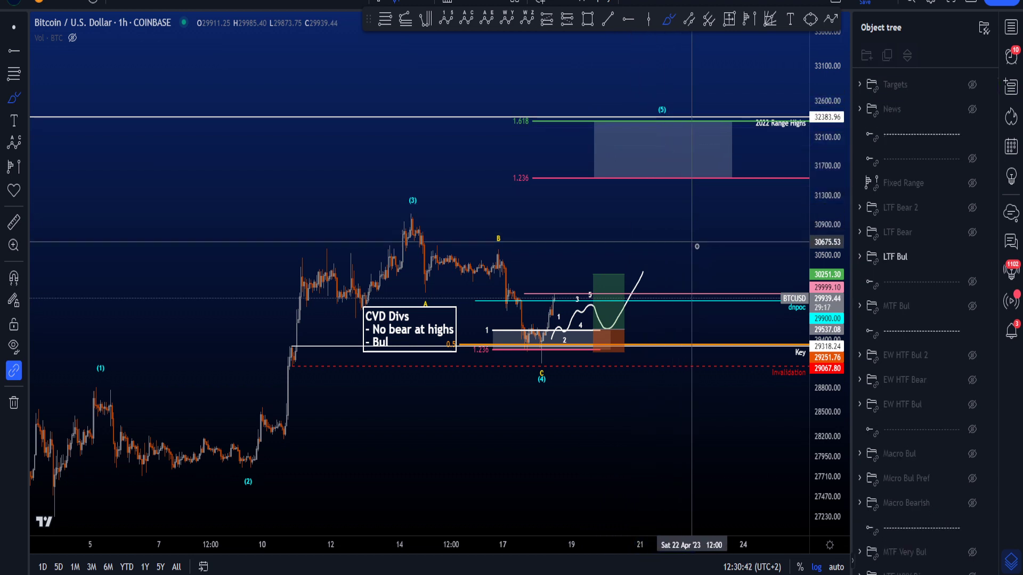
# Step: Mark the wave (2) low and trace the decline from wave (1) to wave (2) with the Brush, undoing the strokes
pyautogui.moveTo(826, 405); pyautogui.dragTo(827, 268)
pyautogui.scroll(3, 547, 321)
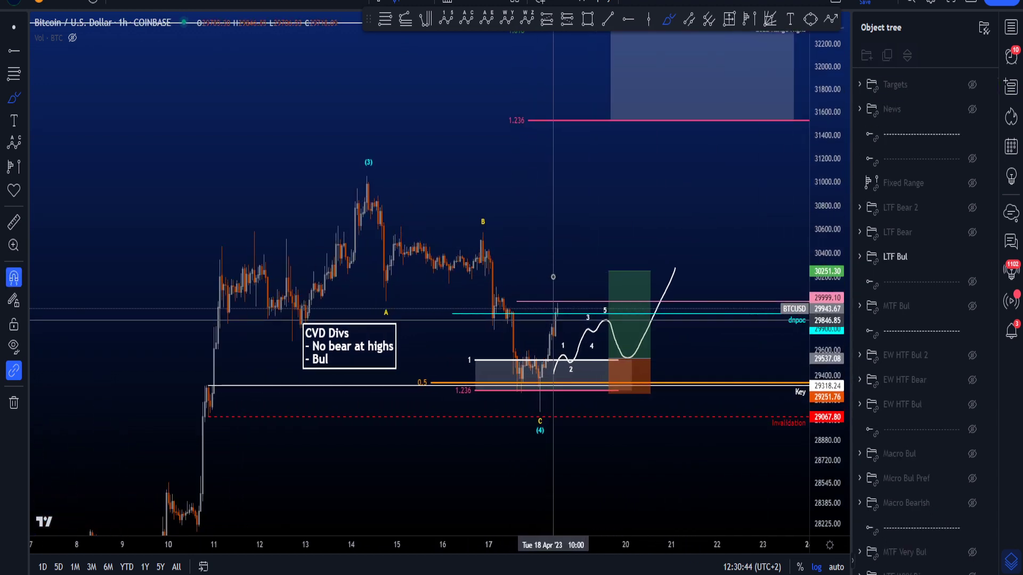
pyautogui.moveTo(616, 192); pyautogui.dragTo(553, 155)
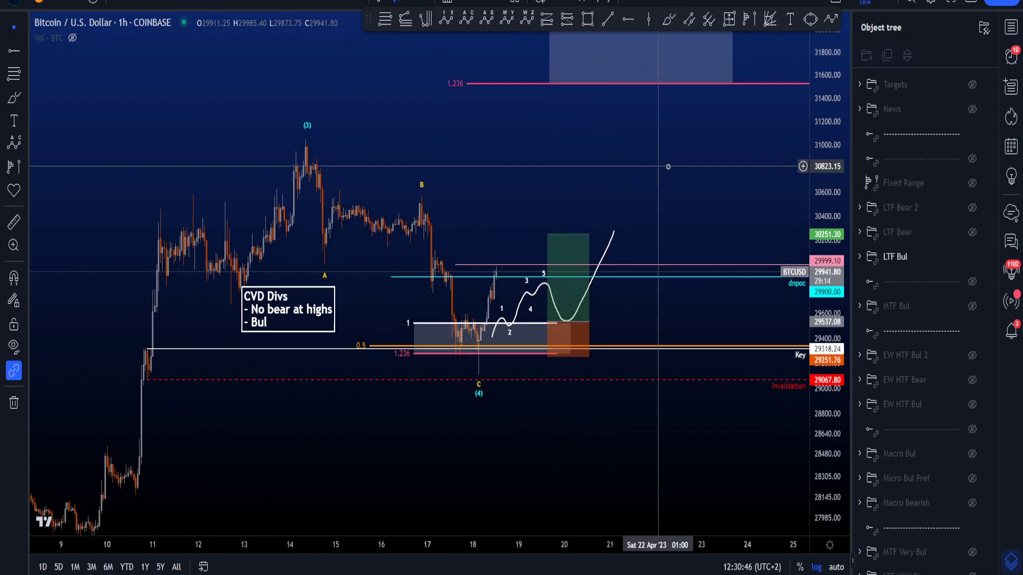
pyautogui.moveTo(707, 168); pyautogui.dragTo(731, 117)
pyautogui.moveTo(823, 205); pyautogui.dragTo(796, 293)
pyautogui.scroll(-2, 707, 38)
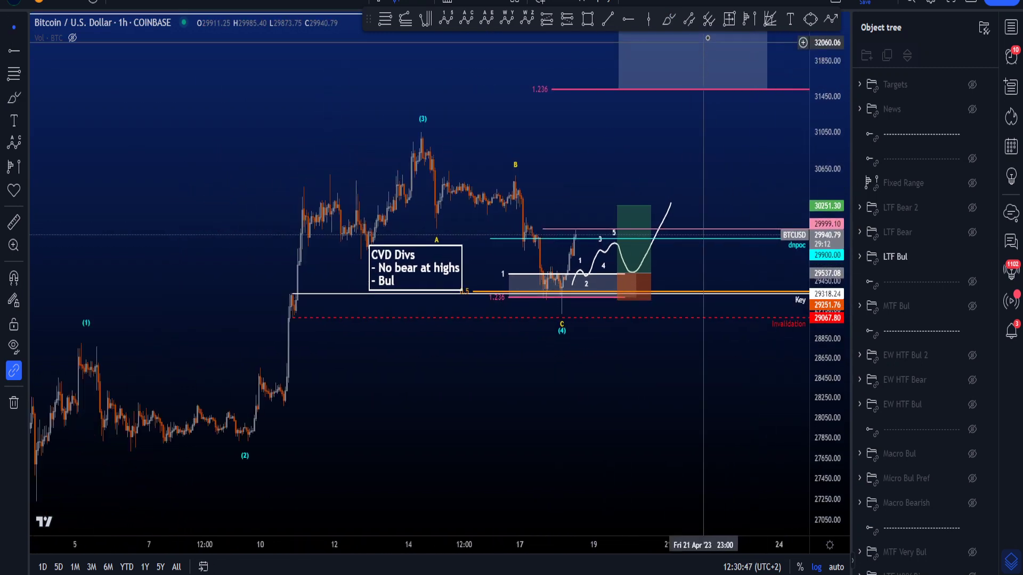
pyautogui.click(669, 22)
pyautogui.moveTo(254, 460)
pyautogui.mouseDown()
pyautogui.moveTo(229, 421)
pyautogui.moveTo(131, 452)
pyautogui.moveTo(256, 431)
pyautogui.mouseUp()
pyautogui.hotkey('ctrl', 'z')
pyautogui.moveTo(76, 341); pyautogui.dragTo(250, 447)
pyautogui.hotkey('ctrl', 'z')
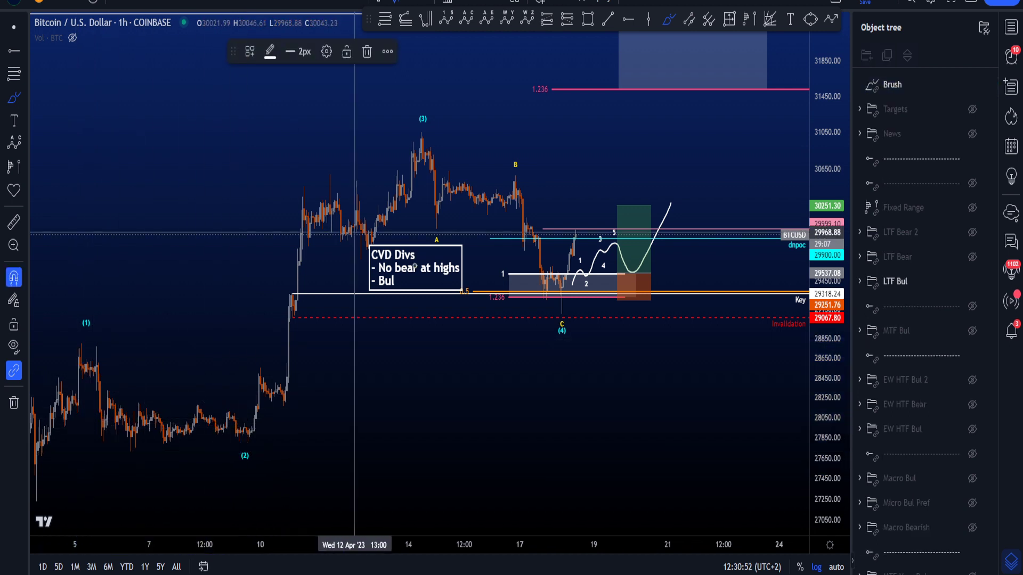
pyautogui.hotkey('ctrl', 'z')
# Step: Trace the A-B-C correction from the wave (3) high towards the wave (4) low with the Brush, undoing each trace
pyautogui.scroll(2, 483, 251)
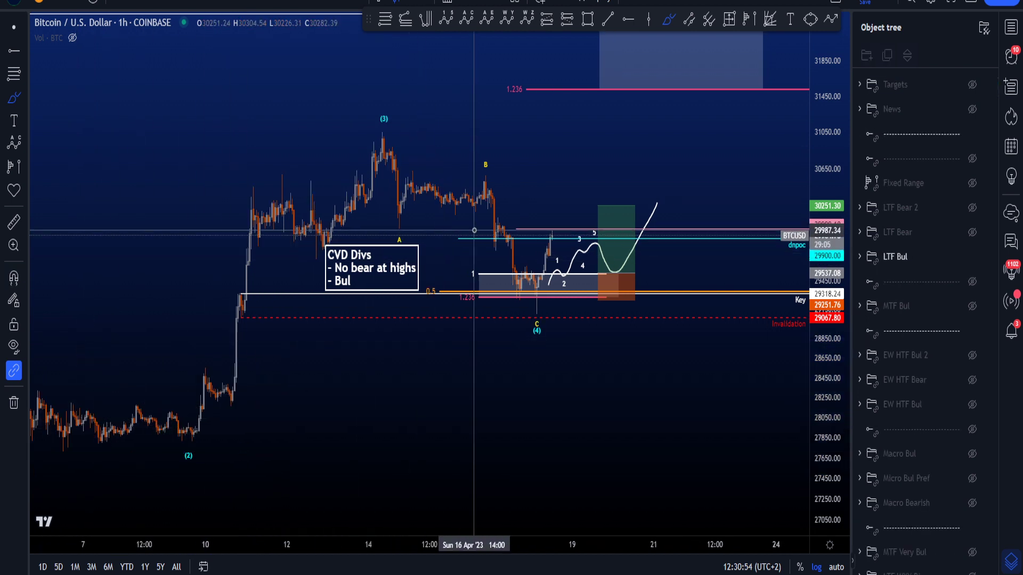
pyautogui.moveTo(383, 142)
pyautogui.mouseDown()
pyautogui.moveTo(403, 228)
pyautogui.moveTo(505, 234)
pyautogui.moveTo(528, 292)
pyautogui.mouseUp()
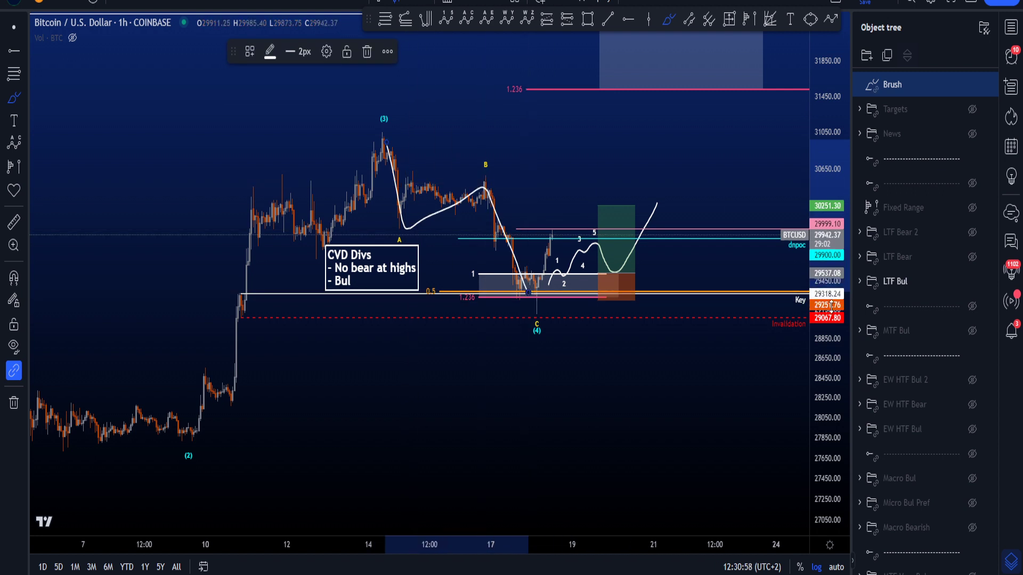
pyautogui.hotkey('ctrl', 'z')
pyautogui.scroll(2, 490, 240)
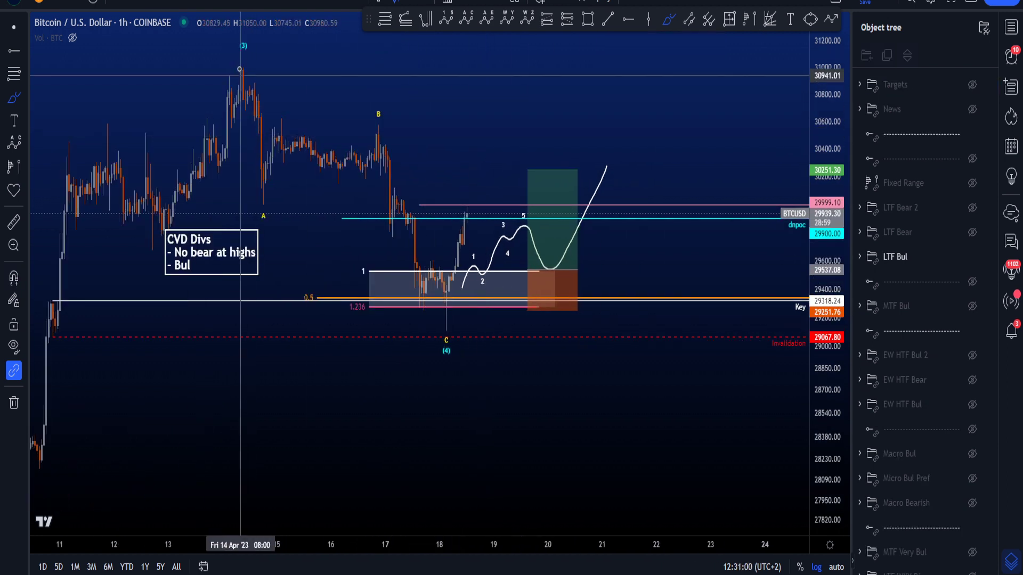
pyautogui.moveTo(239, 63); pyautogui.dragTo(267, 209)
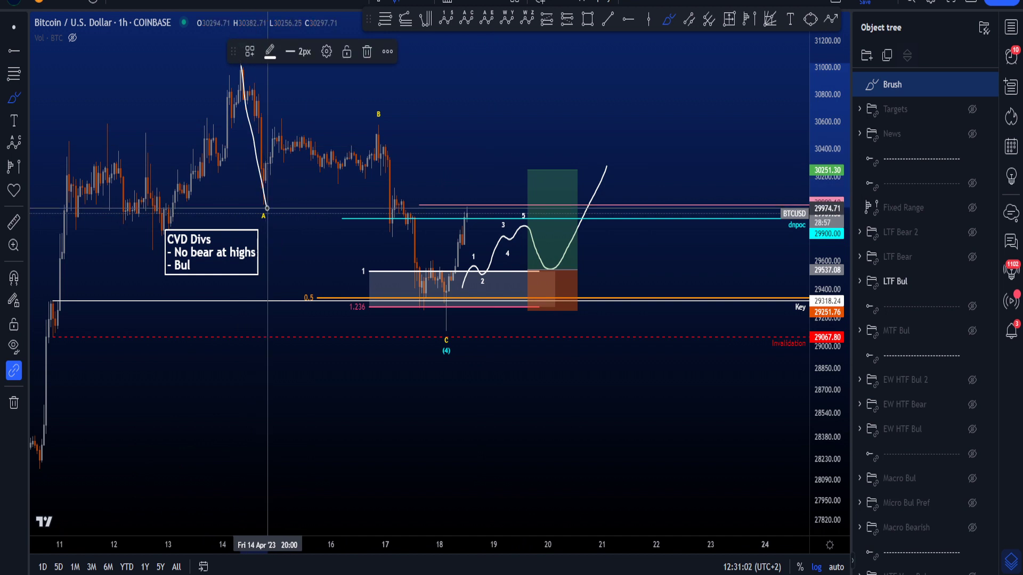
pyautogui.moveTo(322, 158); pyautogui.dragTo(377, 119)
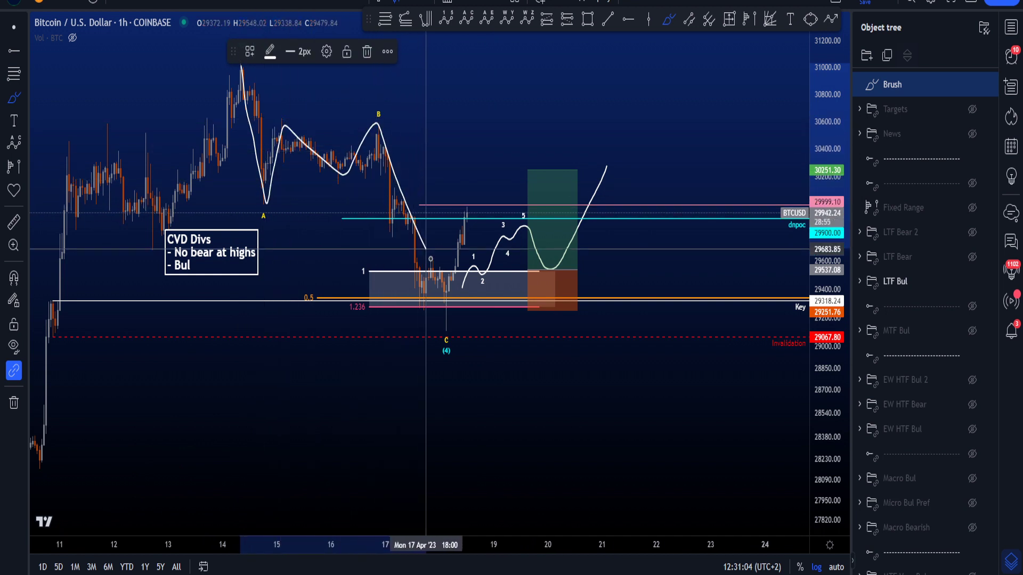
pyautogui.hotkey('ctrl', 'z')
# Step: Circle the grey support zone and sketch the rebound from it with the Brush, undoing both strokes
pyautogui.moveTo(557, 275)
pyautogui.mouseDown()
pyautogui.moveTo(453, 255)
pyautogui.moveTo(341, 309)
pyautogui.moveTo(522, 325)
pyautogui.moveTo(558, 279)
pyautogui.mouseUp()
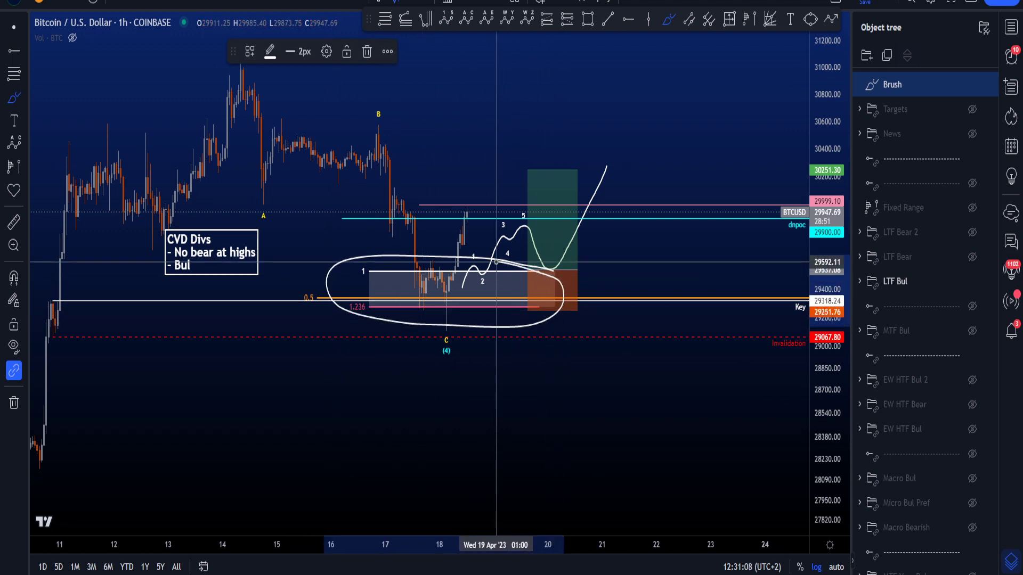
pyautogui.hotkey('ctrl', 'z')
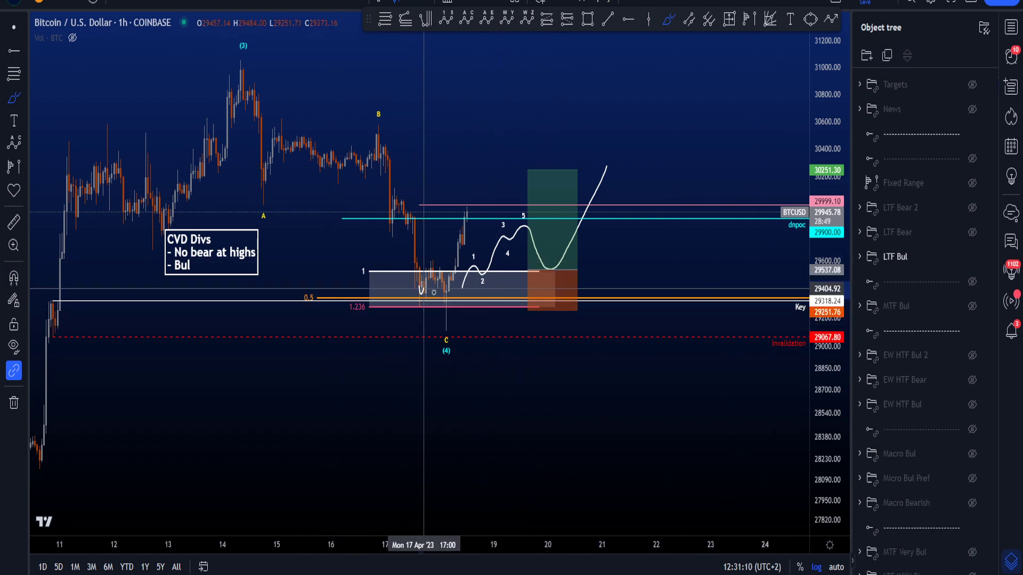
pyautogui.moveTo(421, 290)
pyautogui.mouseDown()
pyautogui.moveTo(468, 291)
pyautogui.moveTo(478, 185)
pyautogui.mouseUp()
pyautogui.hotkey('ctrl', 'z')
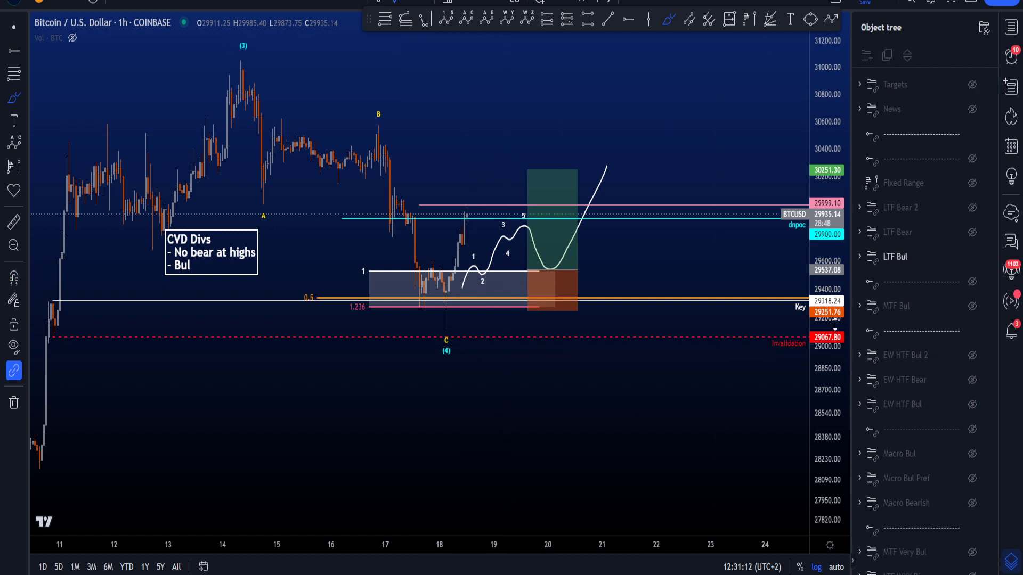
# Step: Mark the long-position box's entry area and circle the orange 0.5 level label with the Brush, undoing both marks
pyautogui.scroll(-2, 568, 344)
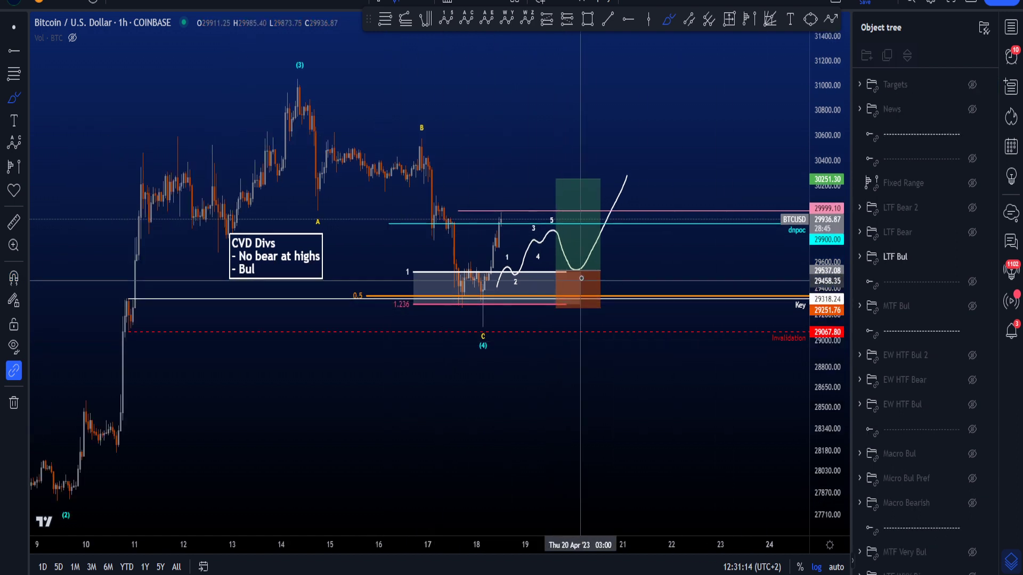
pyautogui.moveTo(577, 275)
pyautogui.mouseDown()
pyautogui.moveTo(516, 326)
pyautogui.moveTo(564, 271)
pyautogui.mouseUp()
pyautogui.hotkey('ctrl', 'z')
pyautogui.moveTo(363, 283); pyautogui.dragTo(368, 291)
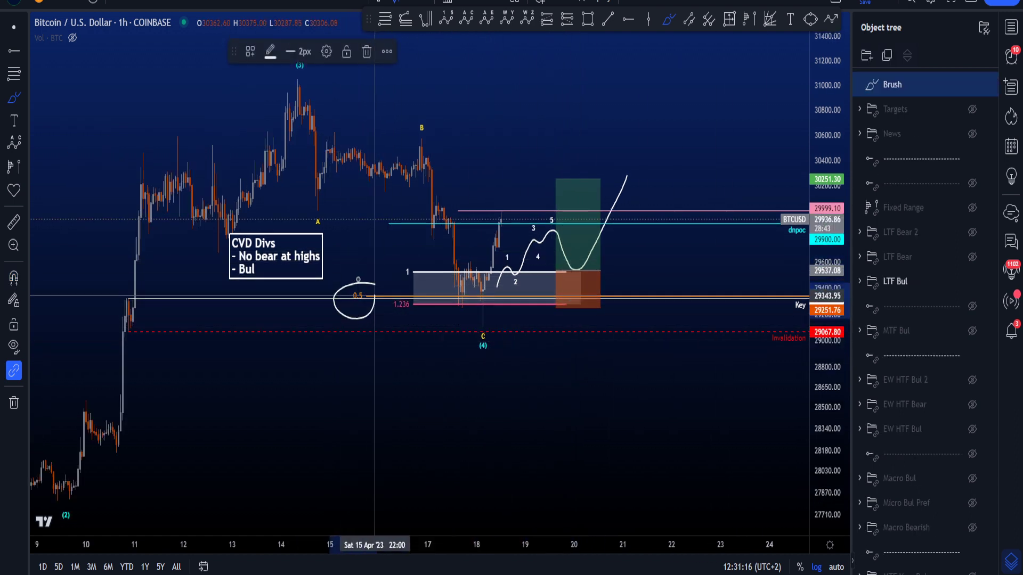
pyautogui.hotkey('ctrl', 'z')
# Step: Trace the rally from the wave (2) low to the wave (3) high with the Brush and undo the stroke
pyautogui.scroll(-1, 579, 379)
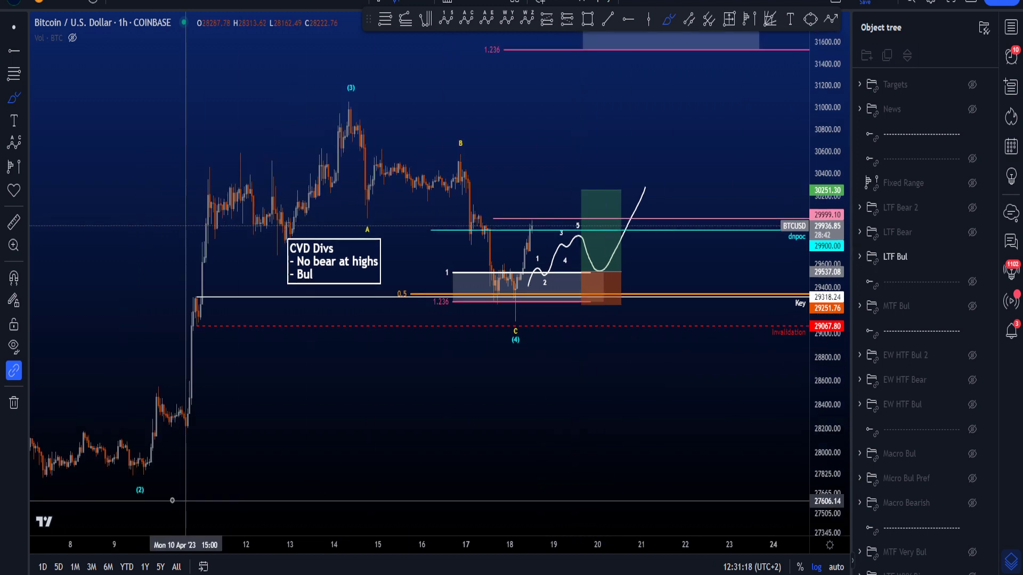
pyautogui.moveTo(151, 459); pyautogui.dragTo(354, 95)
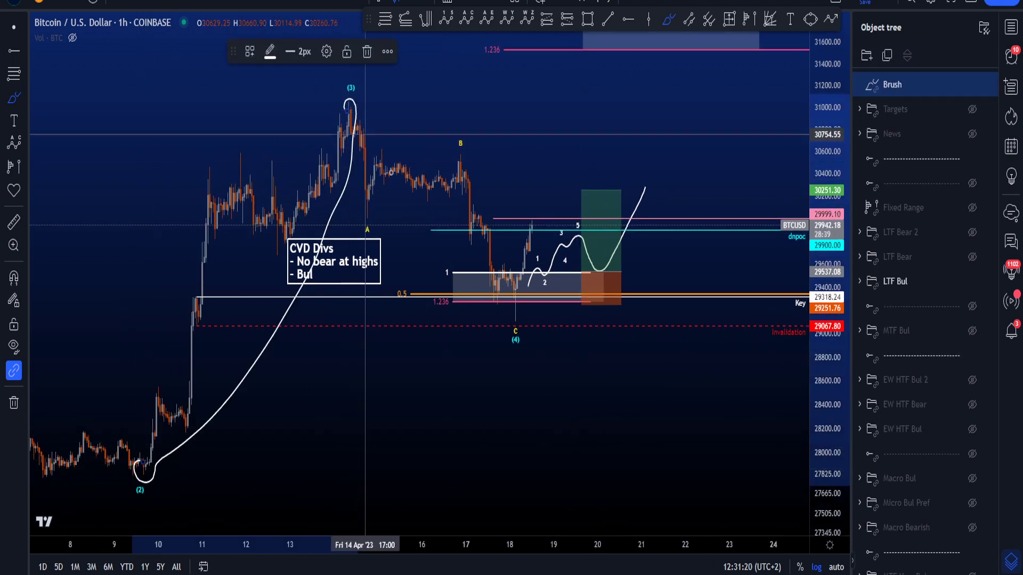
pyautogui.hotkey('ctrl', 'z')
# Step: Mark the lows around wave (4) inside the grey support zone with brush strokes, undoing each one
pyautogui.moveTo(828, 378); pyautogui.dragTo(825, 240)
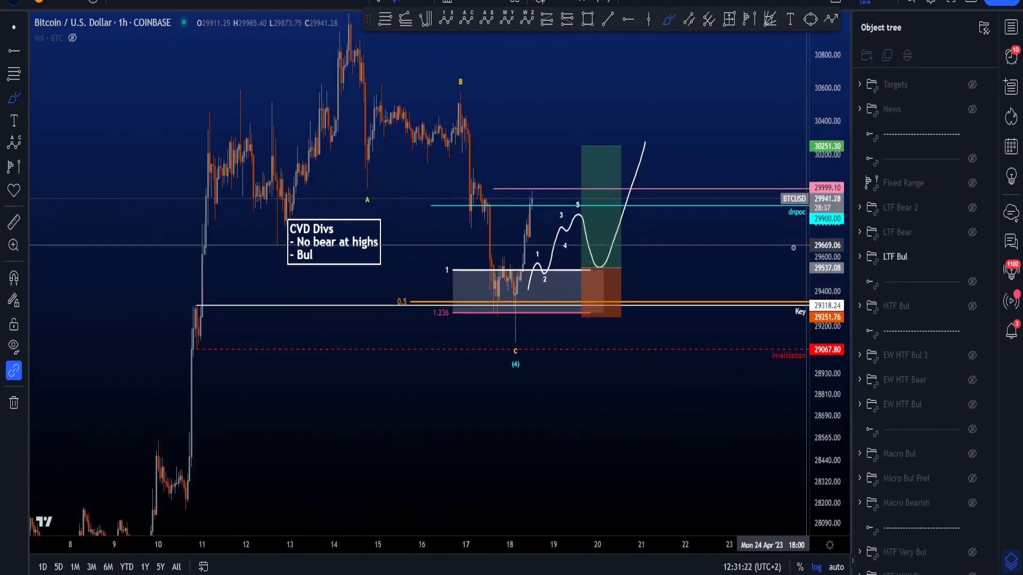
pyautogui.scroll(3, 525, 263)
pyautogui.moveTo(482, 277)
pyautogui.mouseDown()
pyautogui.moveTo(486, 318)
pyautogui.moveTo(519, 365)
pyautogui.mouseUp()
pyautogui.hotkey('ctrl', 'z')
pyautogui.hotkey('ctrl', 'z')
pyautogui.hotkey('ctrl', 'z')
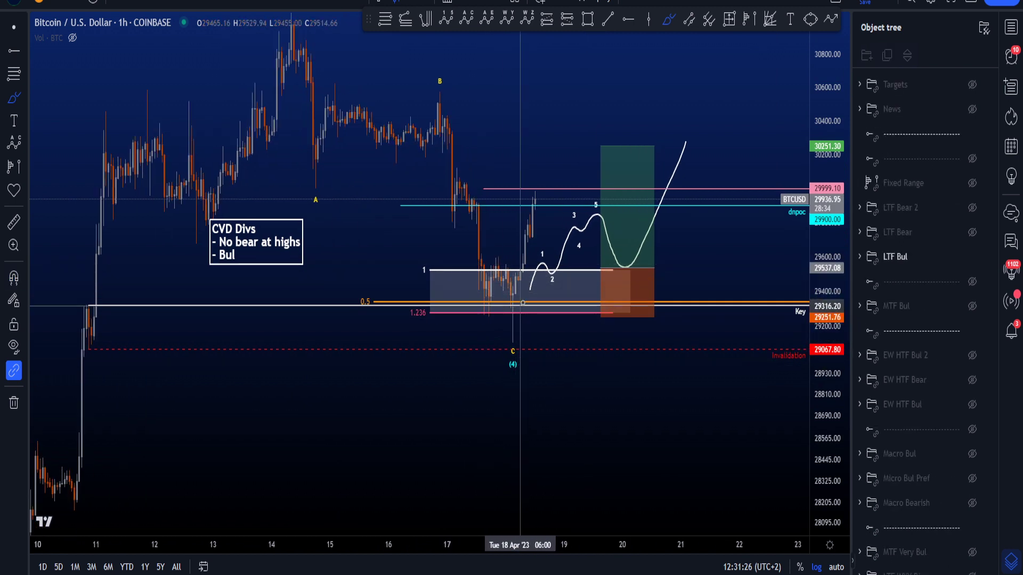
pyautogui.moveTo(469, 290); pyautogui.dragTo(520, 299)
pyautogui.hotkey('ctrl', 'z')
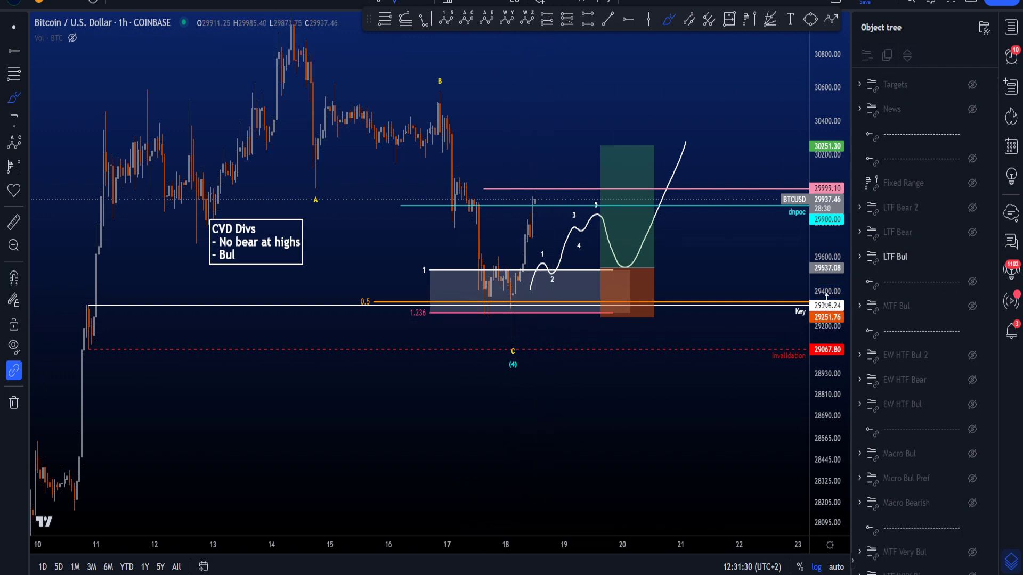
# Step: Circle the candles where the Invalidation and Key lines originate on 11 April with the Brush, undoing each circle
pyautogui.moveTo(96, 345); pyautogui.dragTo(98, 335)
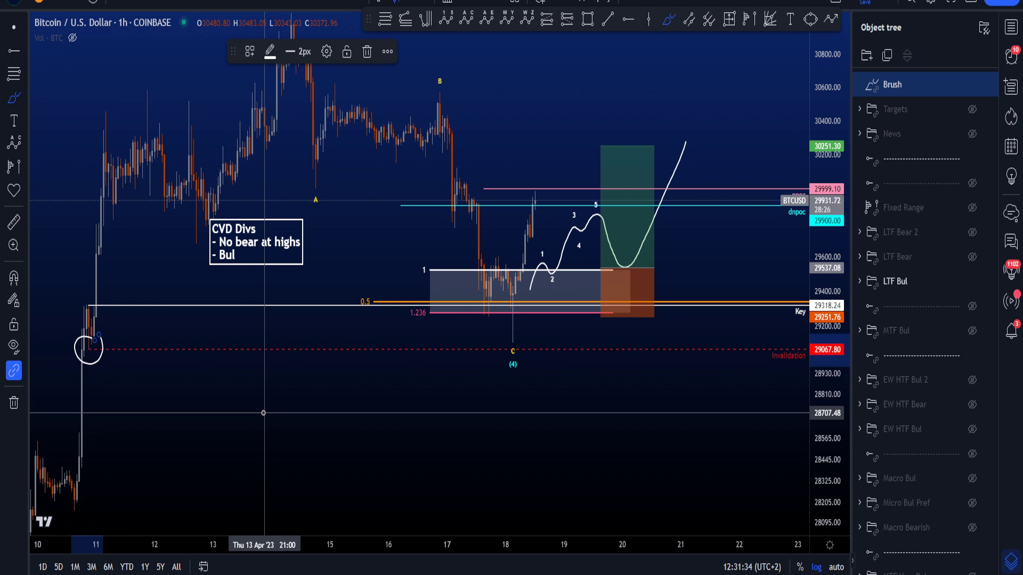
pyautogui.hotkey('ctrl', 'z')
pyautogui.moveTo(99, 308); pyautogui.dragTo(102, 305)
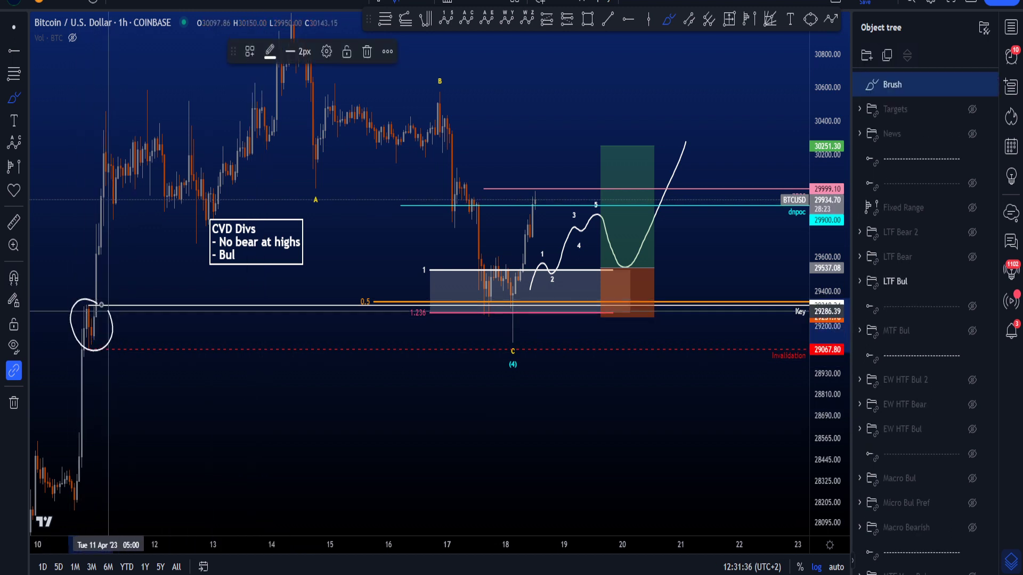
pyautogui.moveTo(78, 340)
pyautogui.mouseDown()
pyautogui.moveTo(86, 302)
pyautogui.moveTo(106, 330)
pyautogui.moveTo(75, 298)
pyautogui.moveTo(93, 293)
pyautogui.mouseUp()
pyautogui.hotkey('ctrl', 'z')
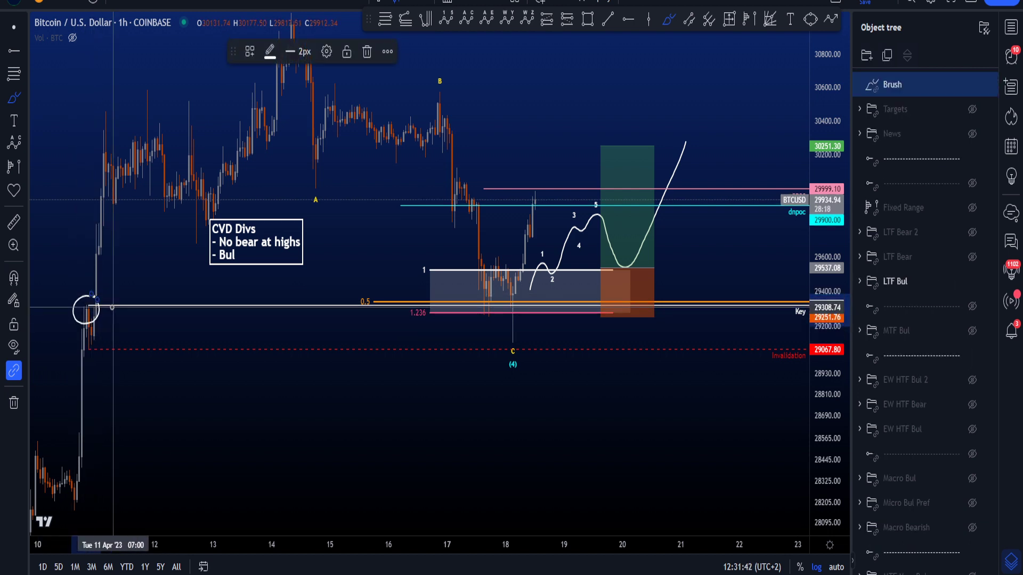
pyautogui.hotkey('ctrl', 'z')
# Step: Mark the drop from B, the Key line's origin and the rebound out of the grey zone with brush strokes, undoing each
pyautogui.moveTo(434, 102); pyautogui.dragTo(457, 160)
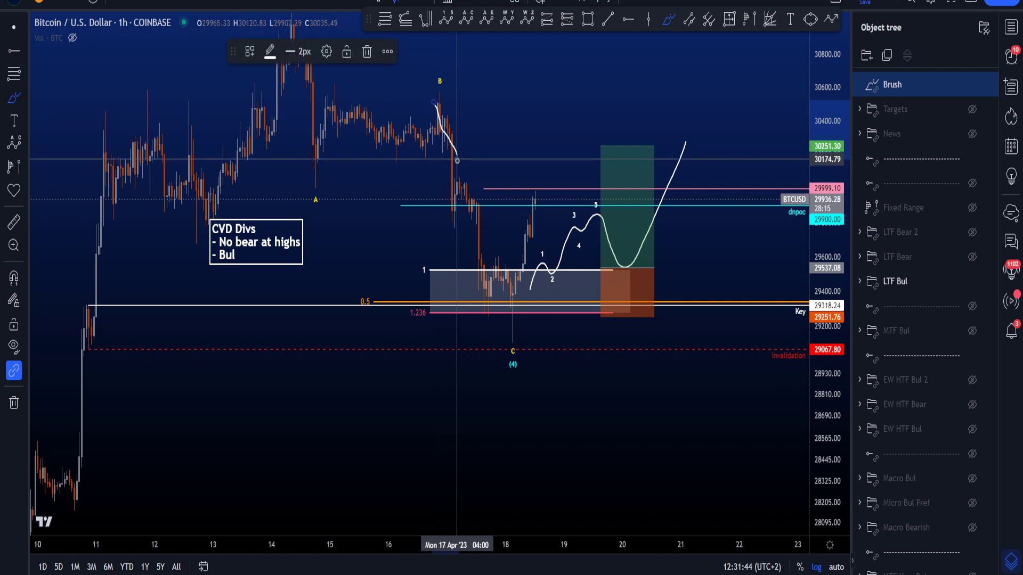
pyautogui.hotkey('ctrl', 'z')
pyautogui.moveTo(101, 296); pyautogui.dragTo(93, 320)
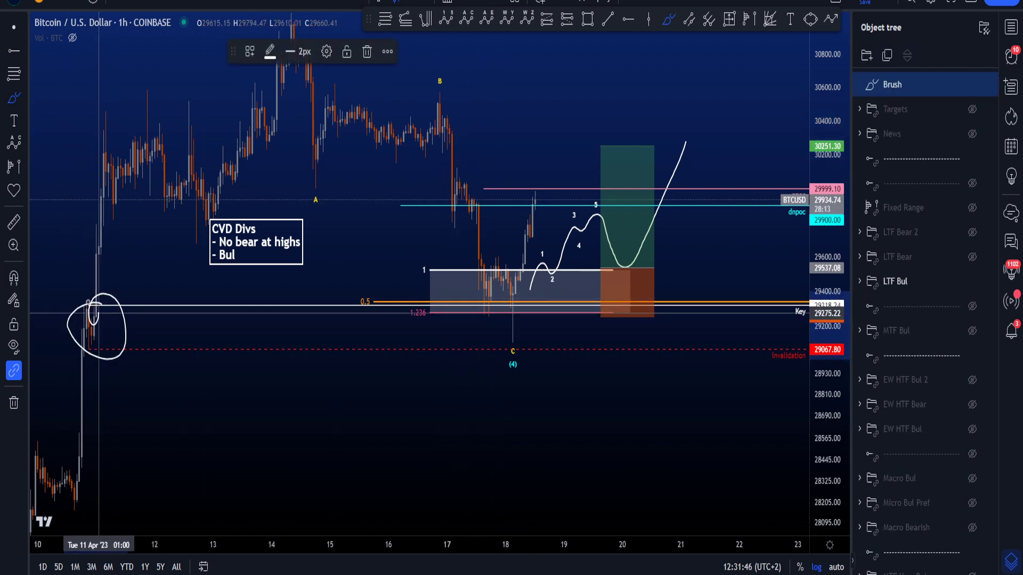
pyautogui.hotkey('ctrl', 'z')
pyautogui.moveTo(487, 293); pyautogui.dragTo(556, 162)
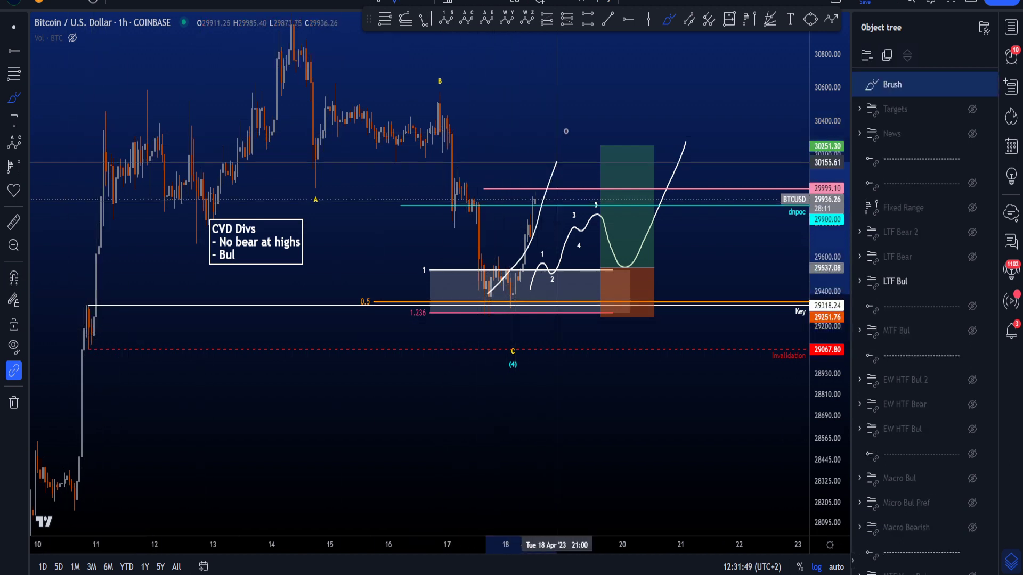
pyautogui.hotkey('ctrl', 'z')
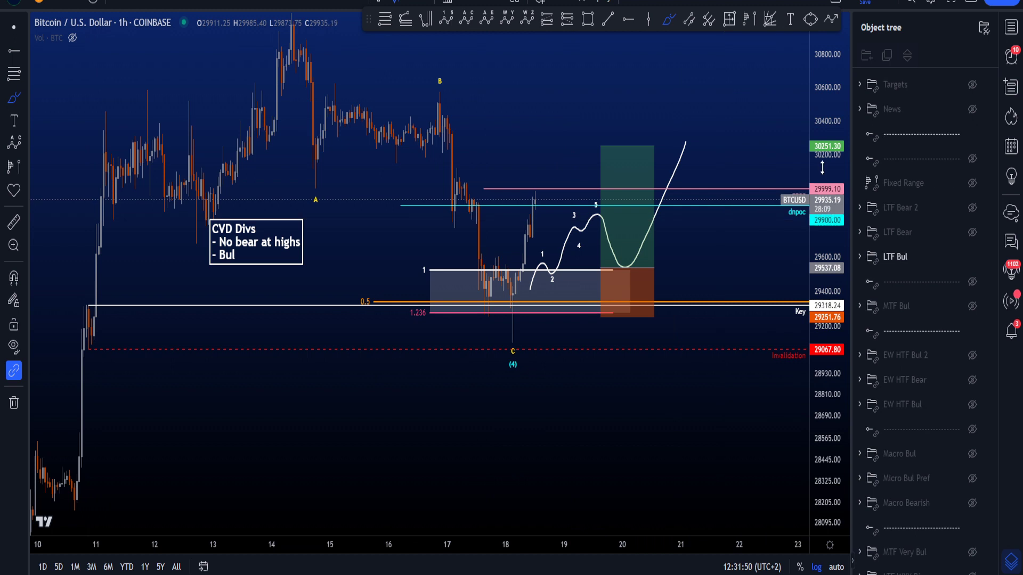
# Step: Place a temporary Long Position with entry at about 29,493, raise its target to about 30,340, and delete it
pyautogui.moveTo(826, 384); pyautogui.dragTo(826, 300)
pyautogui.scroll(3, 679, 303)
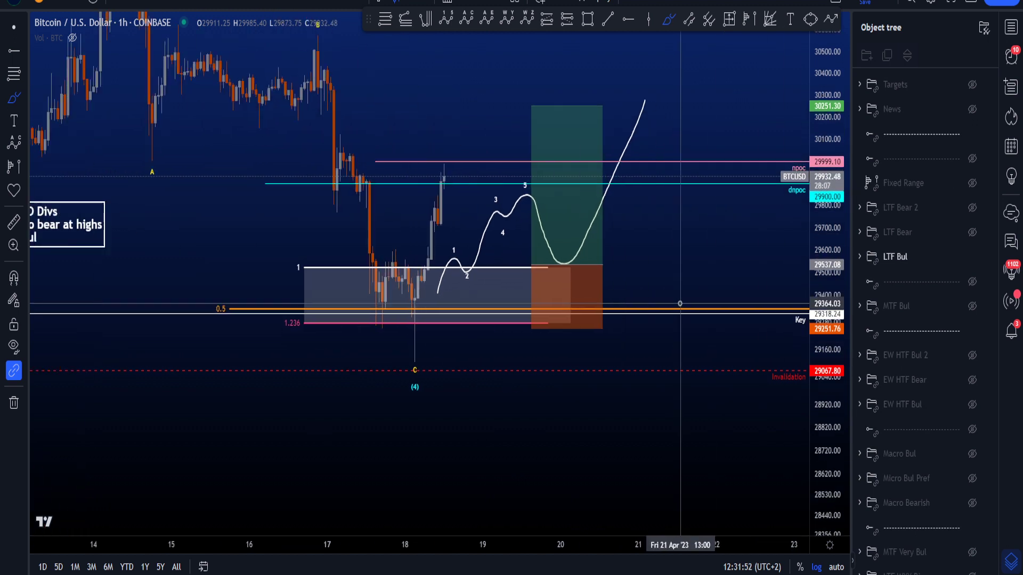
pyautogui.click(12, 26)
pyautogui.moveTo(682, 96); pyautogui.dragTo(703, 120)
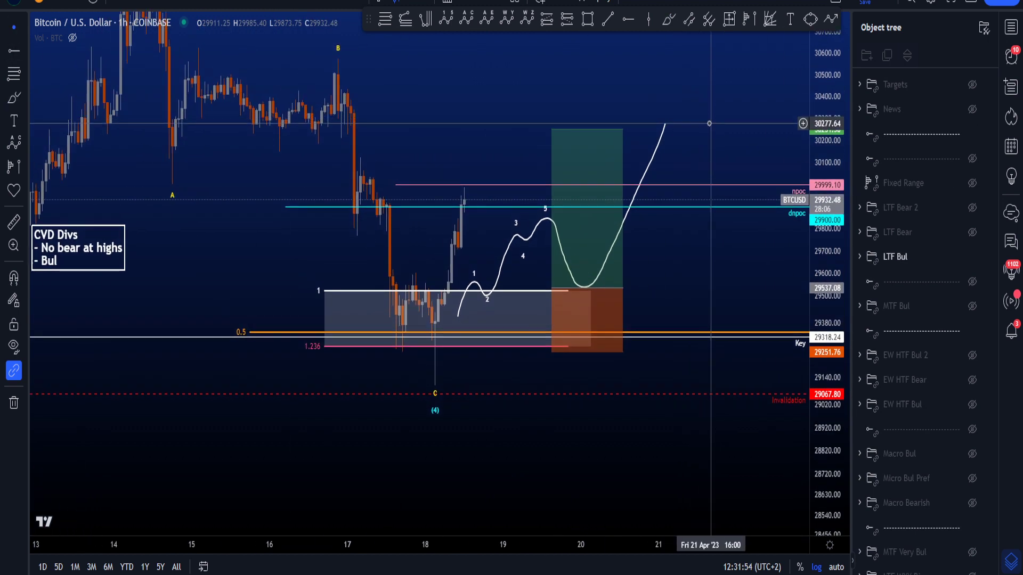
pyautogui.scroll(1, 707, 120)
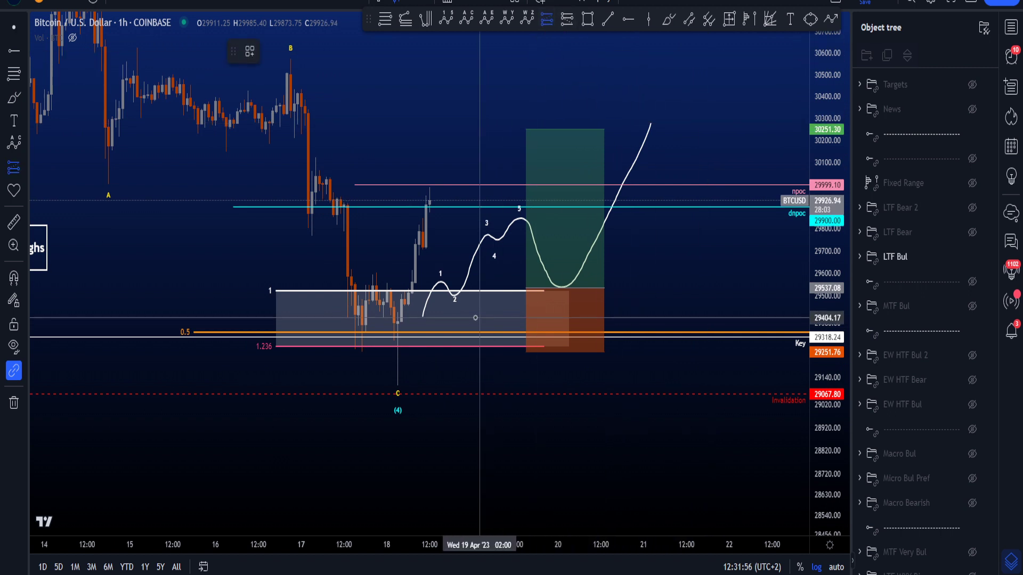
pyautogui.click(439, 303)
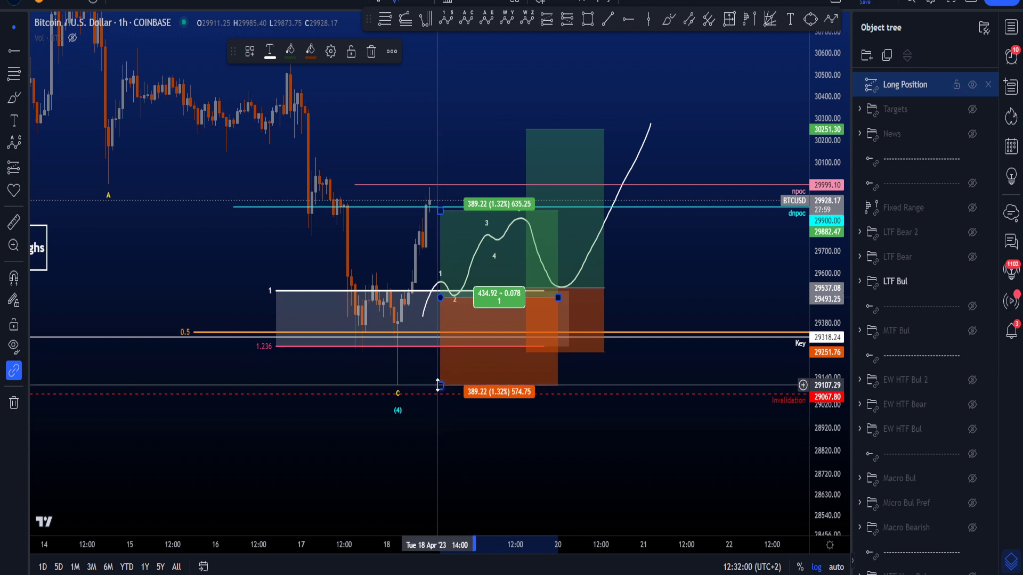
pyautogui.moveTo(440, 209); pyautogui.dragTo(443, 110)
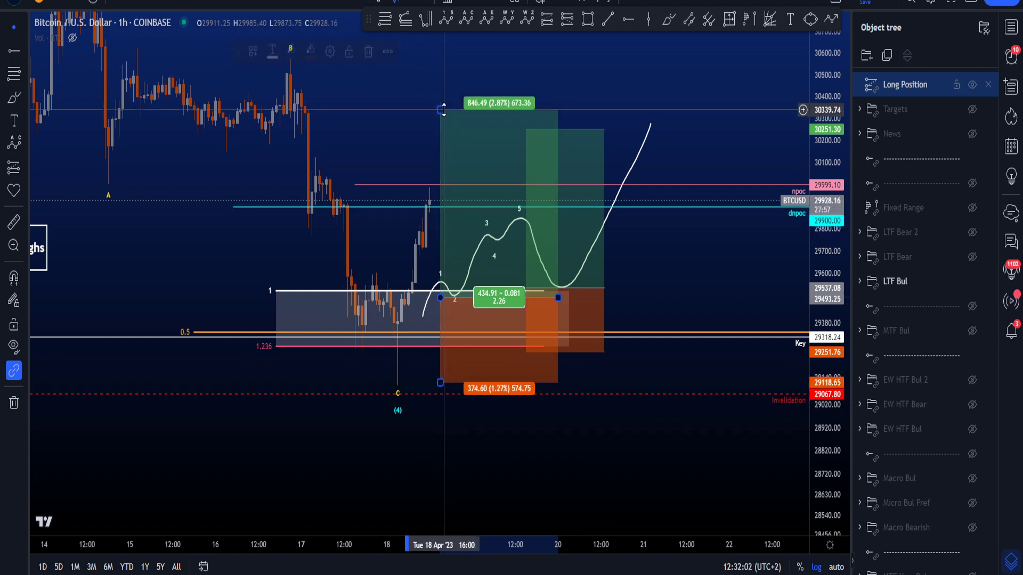
pyautogui.press('Delete')
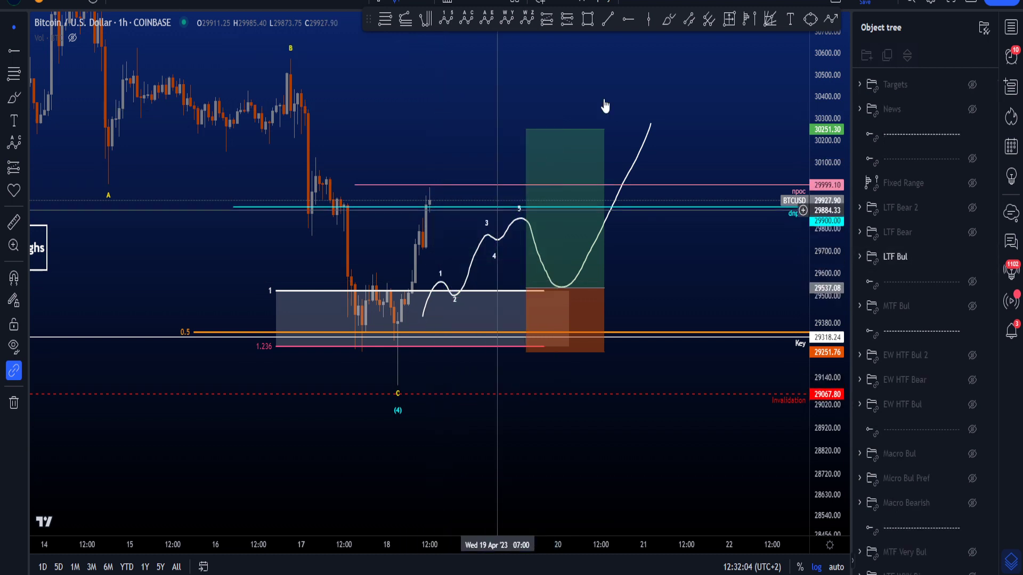
# Step: Trace the rebound from the wave (4) low and the path toward the existing long entry with the Brush, undoing the strokes
pyautogui.click(664, 21)
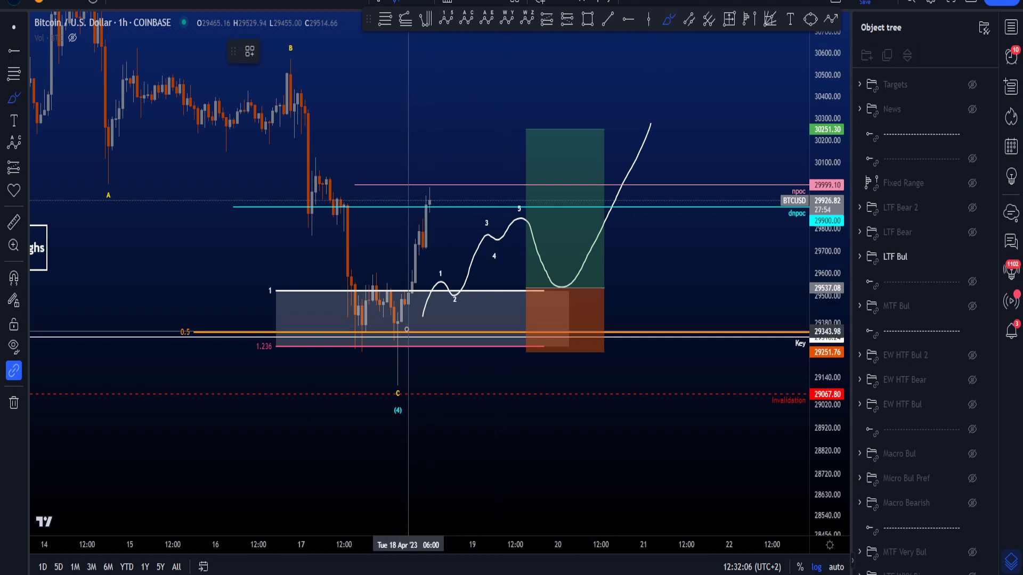
pyautogui.moveTo(398, 333)
pyautogui.mouseDown()
pyautogui.moveTo(403, 288)
pyautogui.moveTo(458, 256)
pyautogui.mouseUp()
pyautogui.moveTo(432, 316)
pyautogui.mouseDown()
pyautogui.moveTo(507, 202)
pyautogui.moveTo(403, 290)
pyautogui.moveTo(447, 323)
pyautogui.moveTo(407, 254)
pyautogui.moveTo(471, 203)
pyautogui.moveTo(529, 222)
pyautogui.moveTo(537, 269)
pyautogui.moveTo(556, 278)
pyautogui.mouseUp()
pyautogui.hotkey('ctrl', 'z')
pyautogui.hotkey('ctrl', 'z')
pyautogui.hotkey('ctrl', 'z')
pyautogui.hotkey('ctrl', 'z')
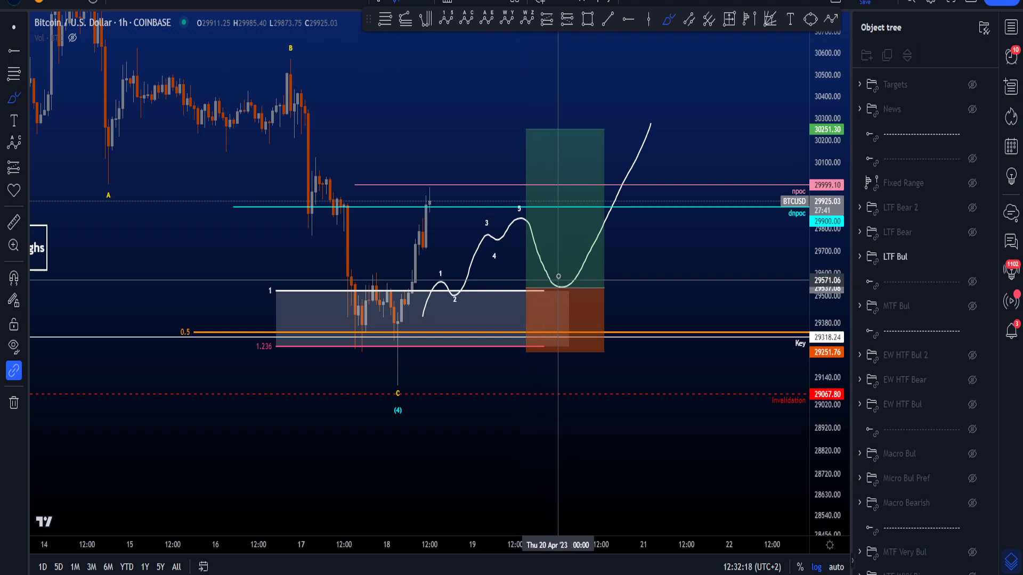
# Step: Mark the existing long position's entry level and its red stop area with brush strokes, undoing each one
pyautogui.moveTo(549, 286)
pyautogui.mouseDown()
pyautogui.moveTo(572, 282)
pyautogui.moveTo(573, 293)
pyautogui.mouseUp()
pyautogui.moveTo(550, 310)
pyautogui.mouseDown()
pyautogui.moveTo(575, 310)
pyautogui.moveTo(575, 326)
pyautogui.mouseUp()
pyautogui.hotkey('ctrl', 'z')
pyautogui.hotkey('ctrl', 'z')
pyautogui.hotkey('ctrl', 'z')
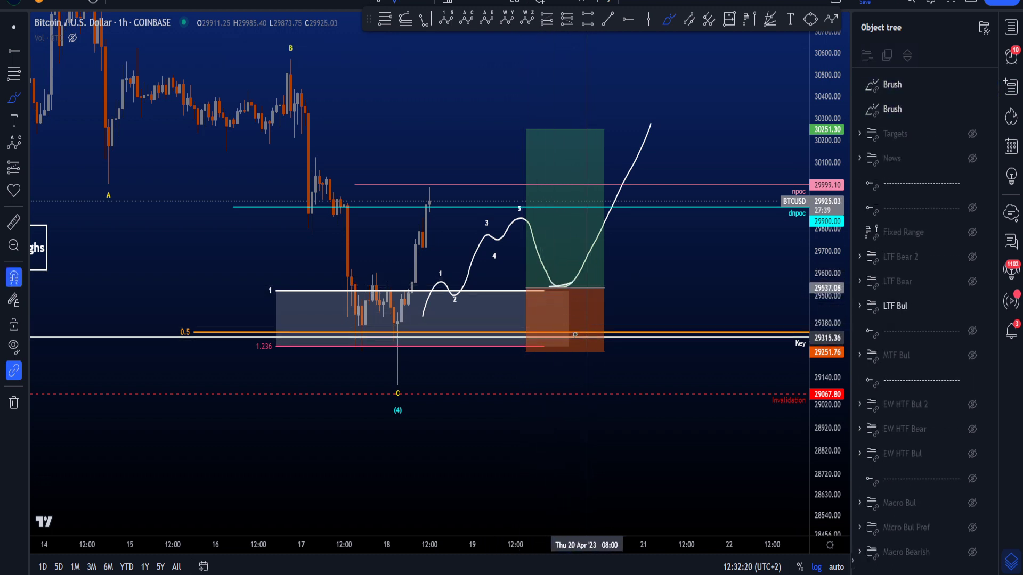
pyautogui.hotkey('ctrl', 'z')
pyautogui.hotkey('ctrl', 'z')
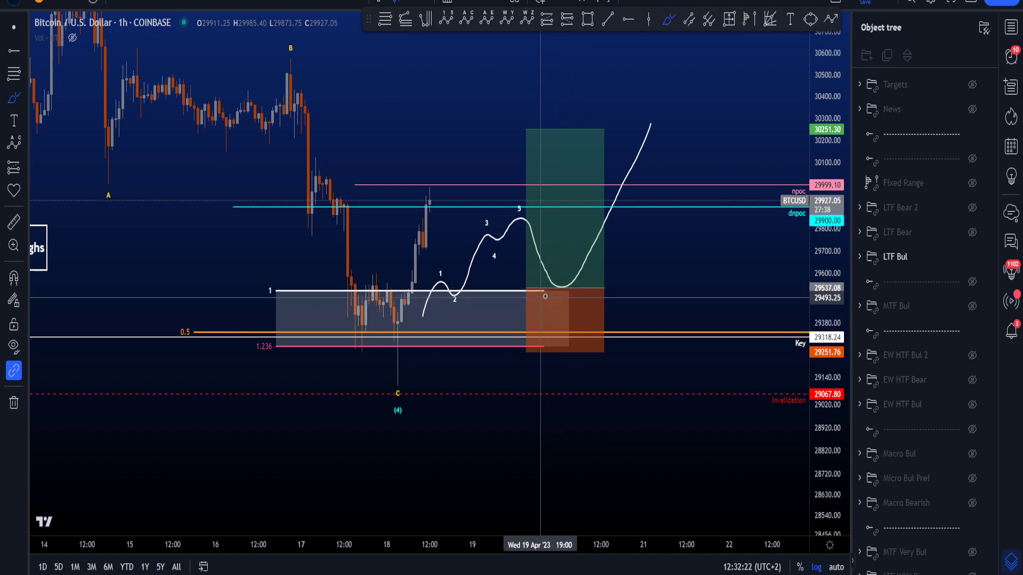
# Step: Sketch a pullback from the current price to the grey zone and a stroke toward the long entry, undoing both
pyautogui.moveTo(824, 293); pyautogui.dragTo(824, 274)
pyautogui.moveTo(424, 193)
pyautogui.mouseDown()
pyautogui.moveTo(434, 173)
pyautogui.moveTo(471, 205)
pyautogui.moveTo(501, 285)
pyautogui.mouseUp()
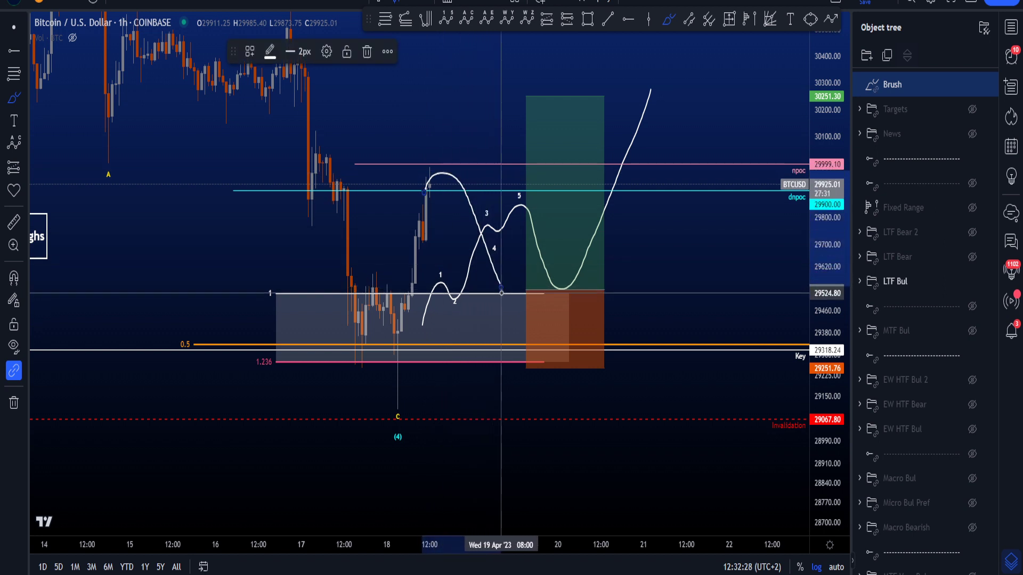
pyautogui.hotkey('ctrl', 'z')
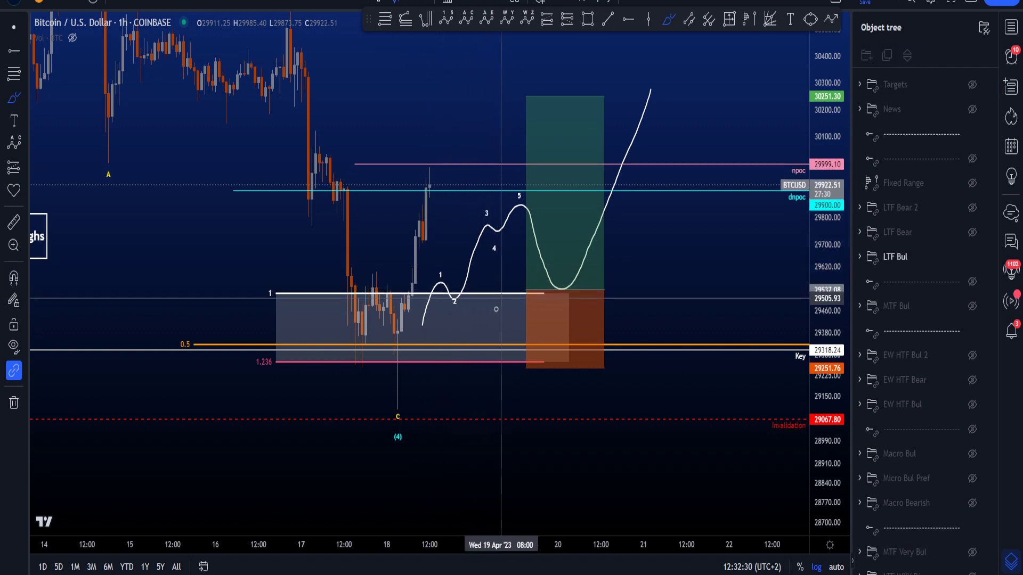
pyautogui.moveTo(411, 379); pyautogui.dragTo(560, 280)
pyautogui.hotkey('ctrl', 'z')
# Step: Sketch curved pullbacks from the 18 April high down toward the grey zone with the Brush, undoing the strokes
pyautogui.moveTo(833, 238); pyautogui.dragTo(834, 313)
pyautogui.scroll(-1, 583, 290)
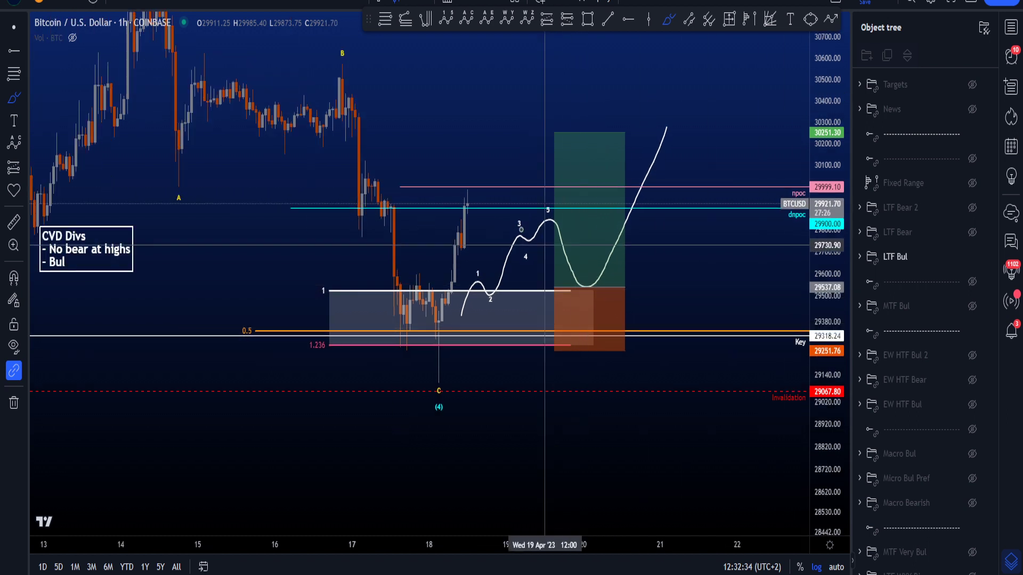
pyautogui.moveTo(467, 212)
pyautogui.mouseDown()
pyautogui.moveTo(498, 195)
pyautogui.moveTo(527, 264)
pyautogui.mouseUp()
pyautogui.hotkey('ctrl', 'z')
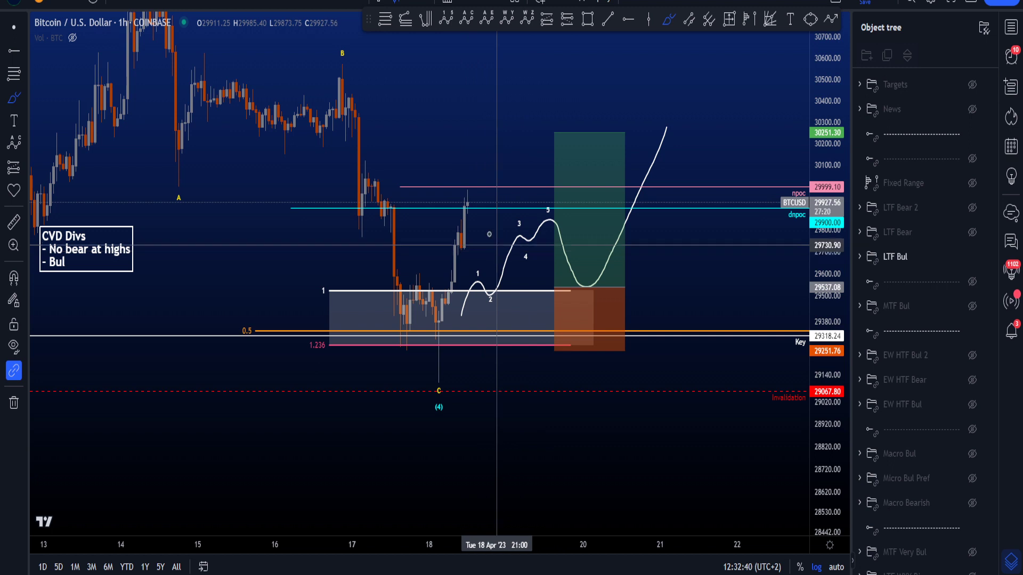
pyautogui.moveTo(477, 194); pyautogui.dragTo(495, 205)
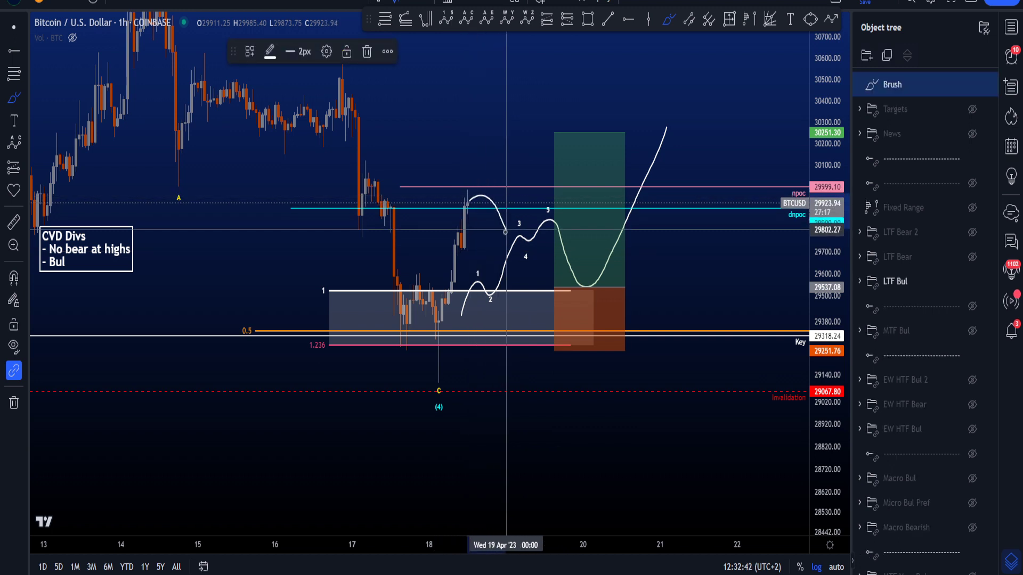
pyautogui.moveTo(515, 265); pyautogui.dragTo(535, 358)
pyautogui.hotkey('ctrl', 'z')
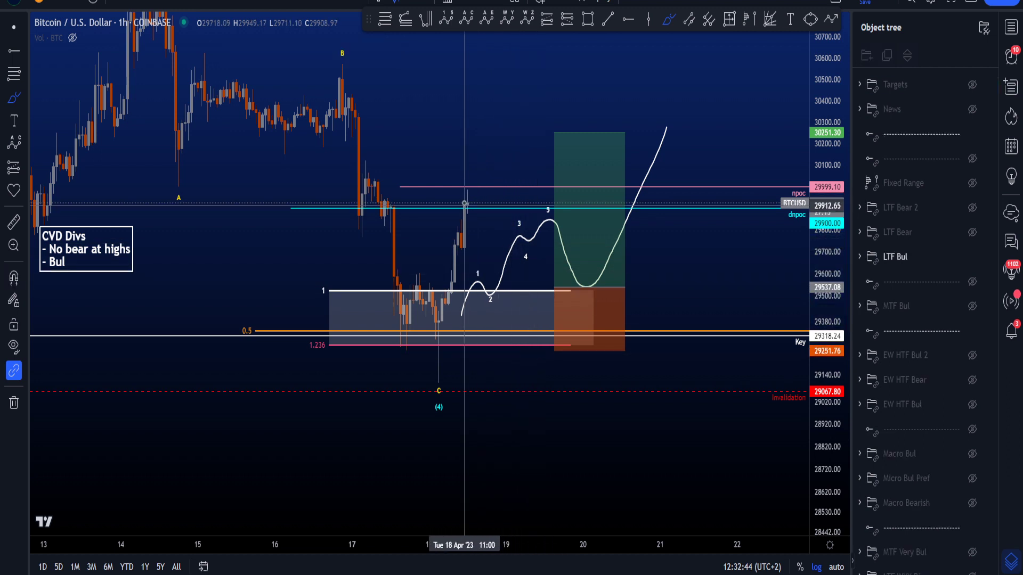
# Step: Sketch a deeper drop below the grey zone and circle the long position's entry area with the Brush, undoing the strokes
pyautogui.moveTo(467, 204)
pyautogui.mouseDown()
pyautogui.moveTo(500, 211)
pyautogui.moveTo(525, 264)
pyautogui.mouseUp()
pyautogui.moveTo(539, 313); pyautogui.dragTo(572, 421)
pyautogui.moveTo(494, 454)
pyautogui.mouseDown()
pyautogui.moveTo(544, 440)
pyautogui.moveTo(581, 384)
pyautogui.mouseUp()
pyautogui.hotkey('ctrl', 'z')
pyautogui.hotkey('ctrl', 'z')
pyautogui.moveTo(578, 298)
pyautogui.mouseDown()
pyautogui.moveTo(591, 290)
pyautogui.moveTo(570, 319)
pyautogui.moveTo(590, 277)
pyautogui.mouseUp()
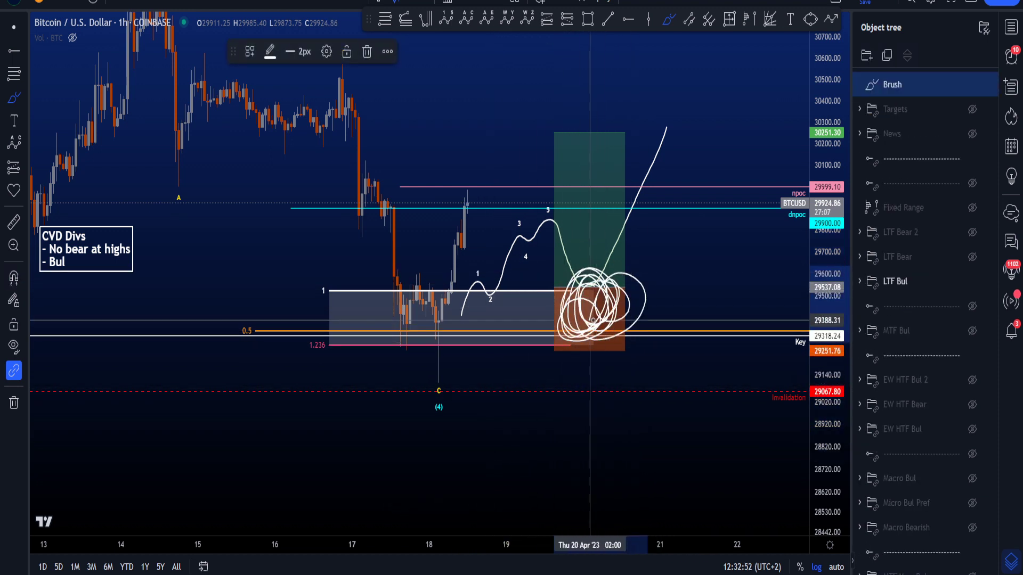
pyautogui.hotkey('ctrl', 'z')
# Step: Trace three alternative zigzag corrections from the 18 April high, including one above the npoc line, undoing each stroke
pyautogui.moveTo(468, 191)
pyautogui.mouseDown()
pyautogui.moveTo(482, 248)
pyautogui.moveTo(511, 213)
pyautogui.moveTo(538, 245)
pyautogui.mouseUp()
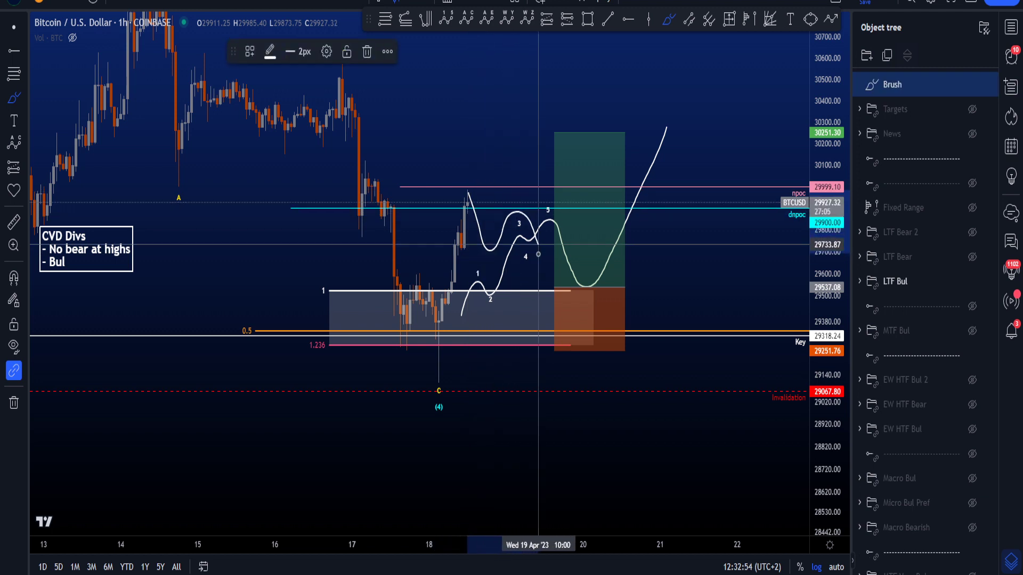
pyautogui.hotkey('ctrl', 'z')
pyautogui.moveTo(468, 190)
pyautogui.mouseDown()
pyautogui.moveTo(483, 233)
pyautogui.moveTo(528, 272)
pyautogui.mouseUp()
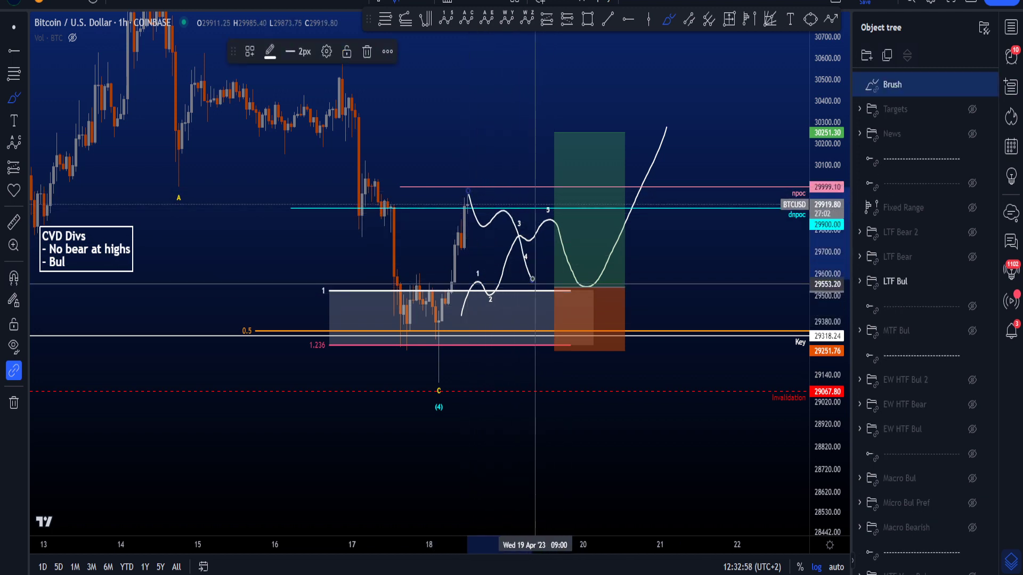
pyautogui.hotkey('ctrl', 'z')
pyautogui.moveTo(473, 206)
pyautogui.mouseDown()
pyautogui.moveTo(503, 235)
pyautogui.moveTo(531, 185)
pyautogui.moveTo(563, 305)
pyautogui.mouseUp()
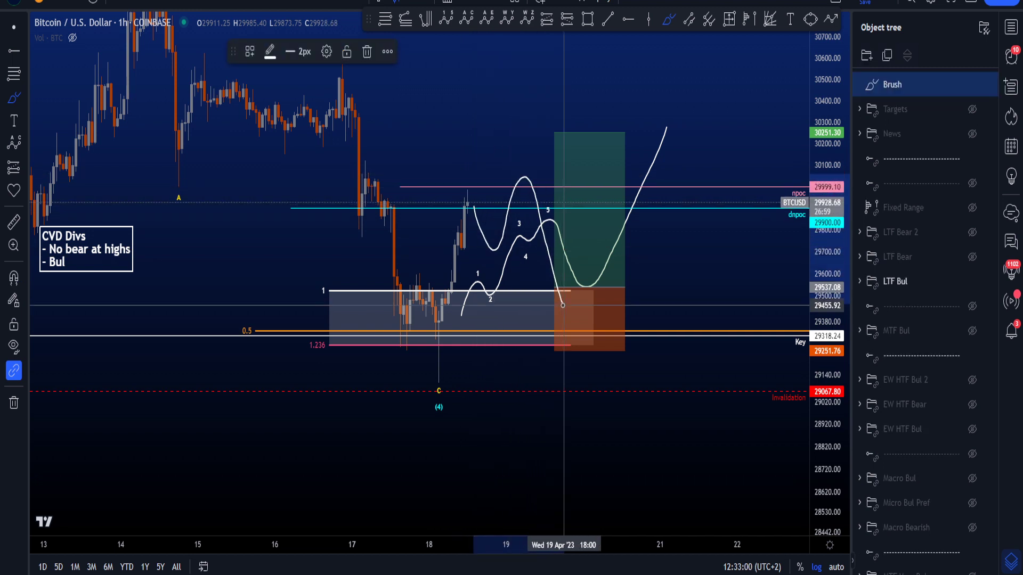
pyautogui.hotkey('ctrl', 'z')
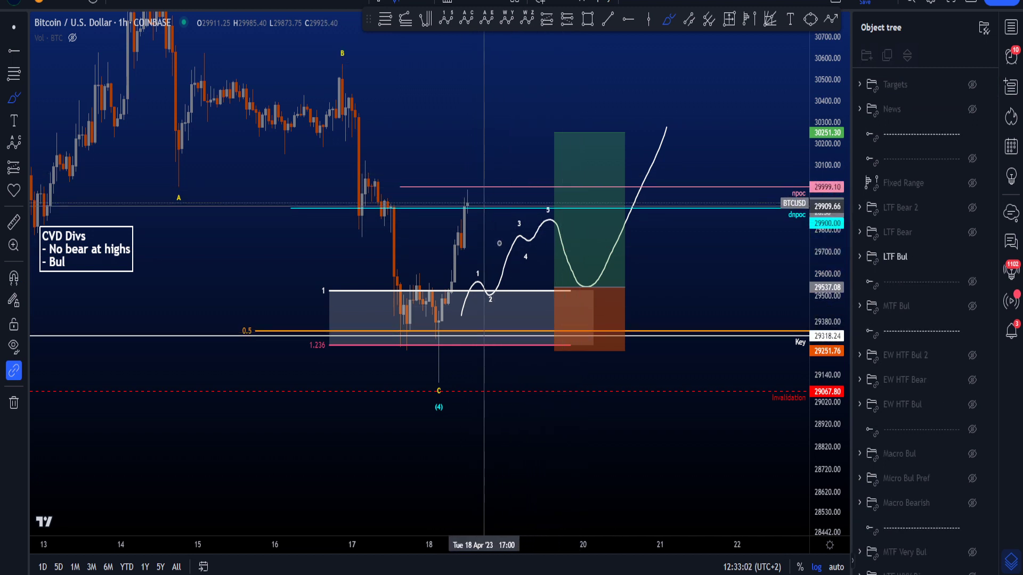
# Step: Mark a short pullback, loop the projected drop after wave 5, and trace a direct rally to about 30,450, undoing each stroke
pyautogui.moveTo(484, 208)
pyautogui.mouseDown()
pyautogui.moveTo(552, 222)
pyautogui.moveTo(521, 274)
pyautogui.mouseUp()
pyautogui.hotkey('ctrl', 'z')
pyautogui.moveTo(555, 217); pyautogui.dragTo(538, 245)
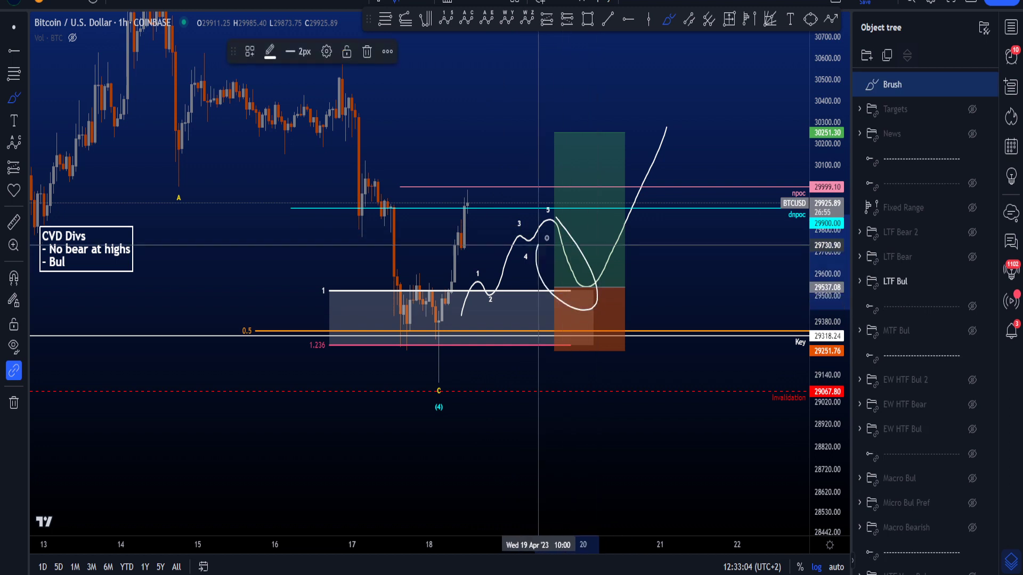
pyautogui.hotkey('ctrl', 'z')
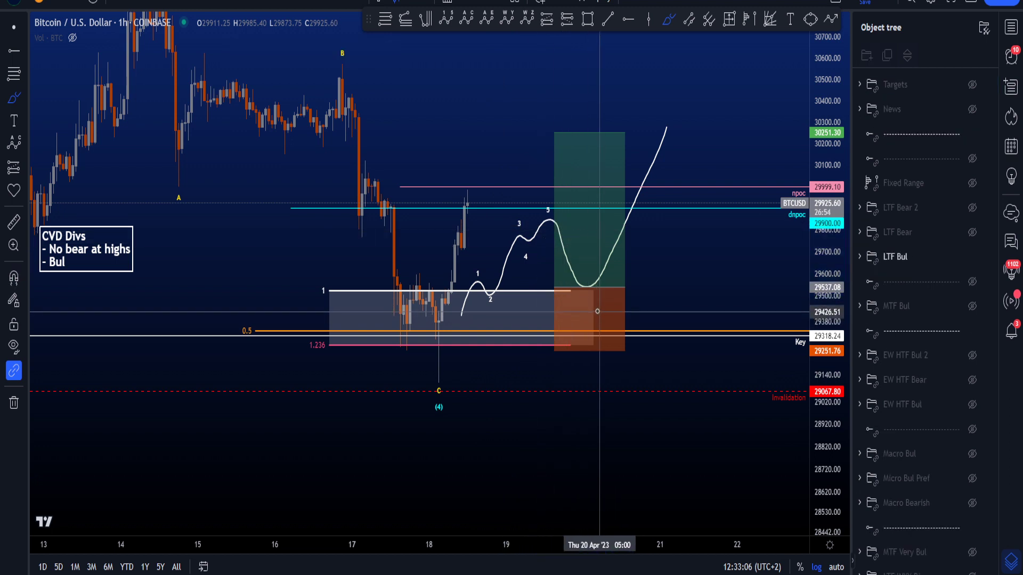
pyautogui.moveTo(548, 233); pyautogui.dragTo(622, 89)
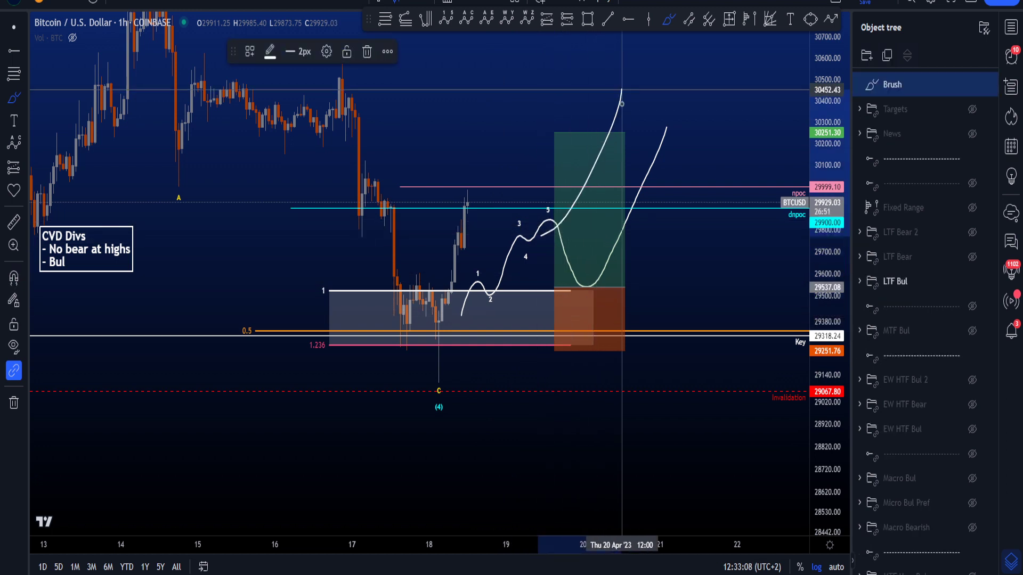
pyautogui.hotkey('ctrl', 'z')
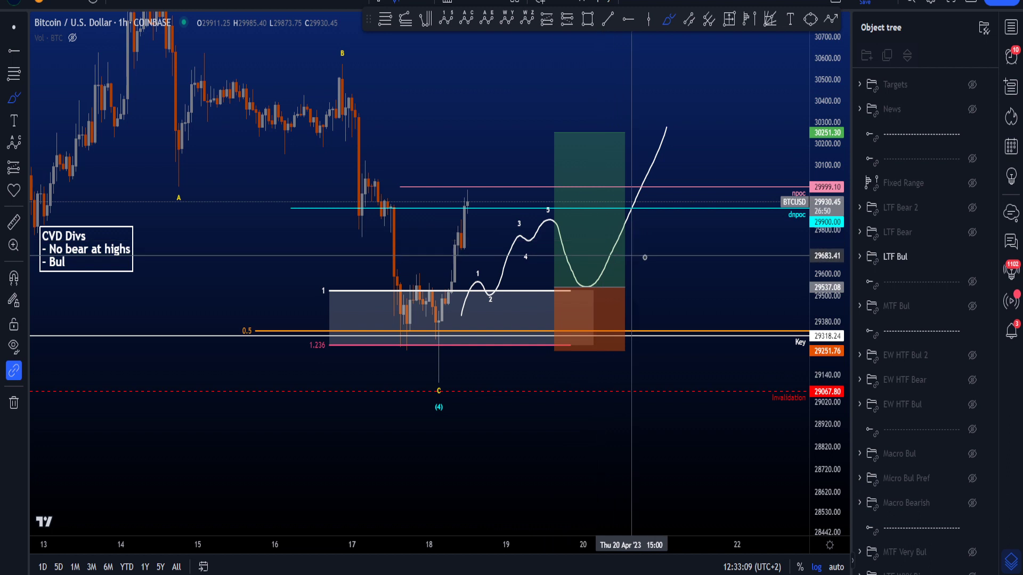
# Step: Show the Targets drawing group on the chart
pyautogui.click(12, 32)
pyautogui.moveTo(506, 118); pyautogui.dragTo(564, 161)
pyautogui.moveTo(822, 405); pyautogui.dragTo(822, 375)
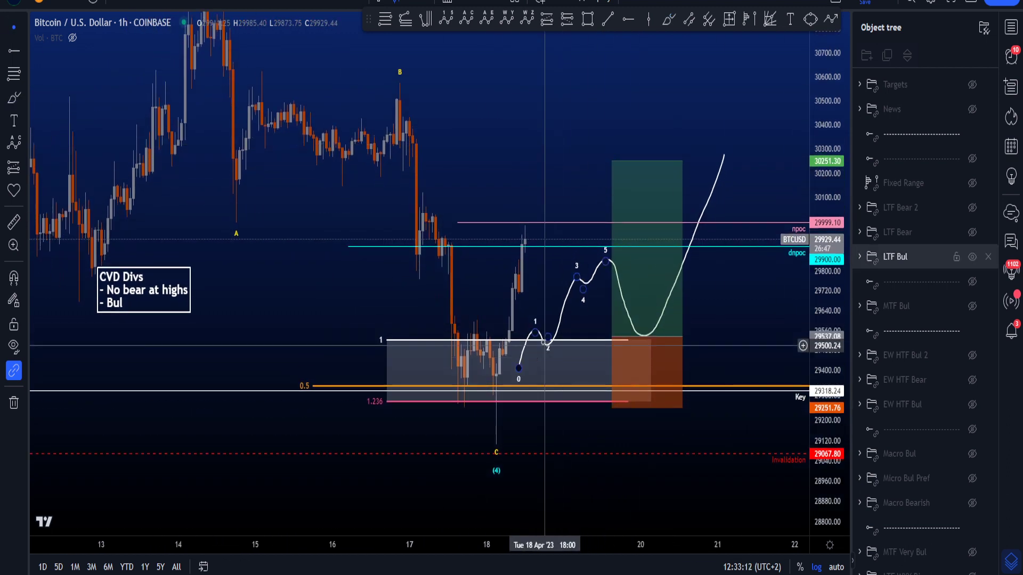
pyautogui.moveTo(557, 186); pyautogui.dragTo(523, 168)
pyautogui.moveTo(455, 27); pyautogui.dragTo(425, 29)
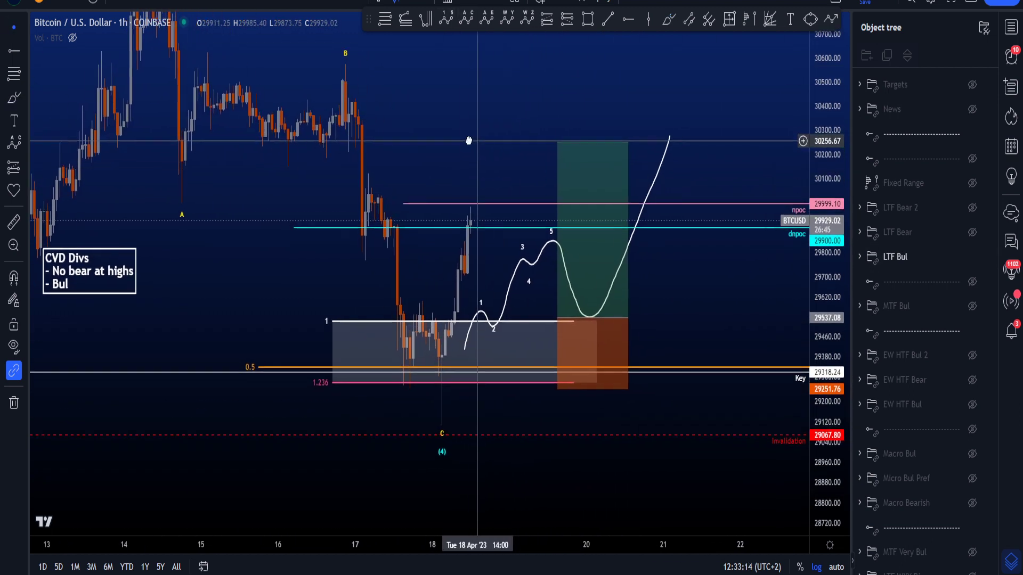
pyautogui.click(972, 85)
pyautogui.moveTo(821, 170); pyautogui.dragTo(821, 191)
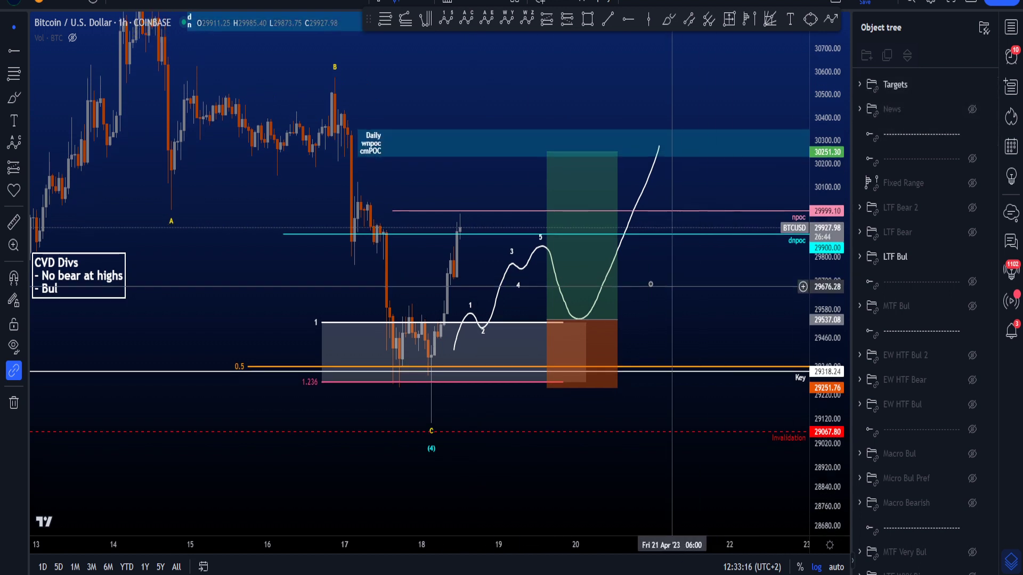
pyautogui.moveTo(719, 297); pyautogui.dragTo(745, 293)
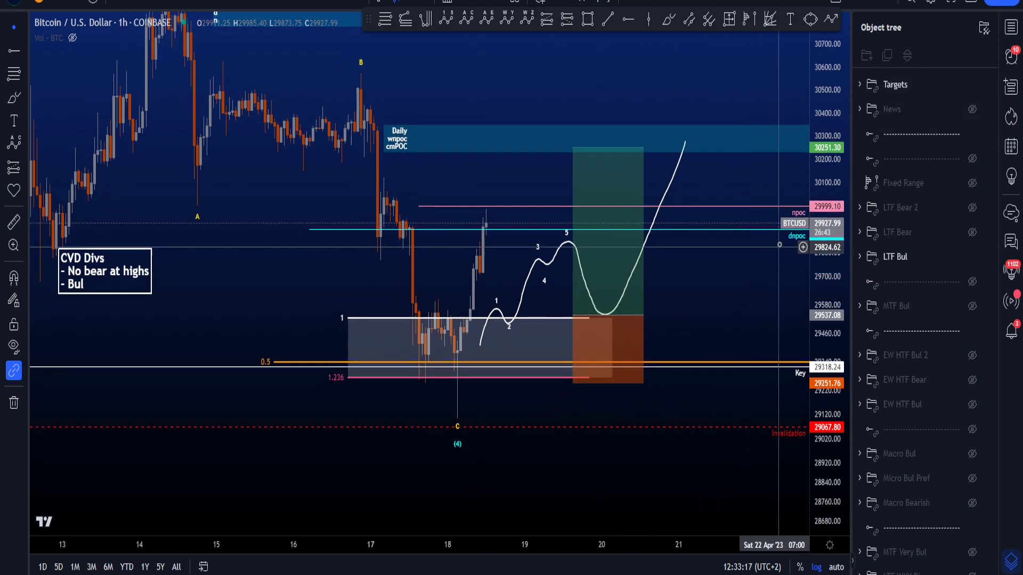
# Step: Circle and mark the latest 18 April candles around the dnpoc line with the Brush, deleting the strokes
pyautogui.click(668, 20)
pyautogui.moveTo(493, 224); pyautogui.dragTo(492, 223)
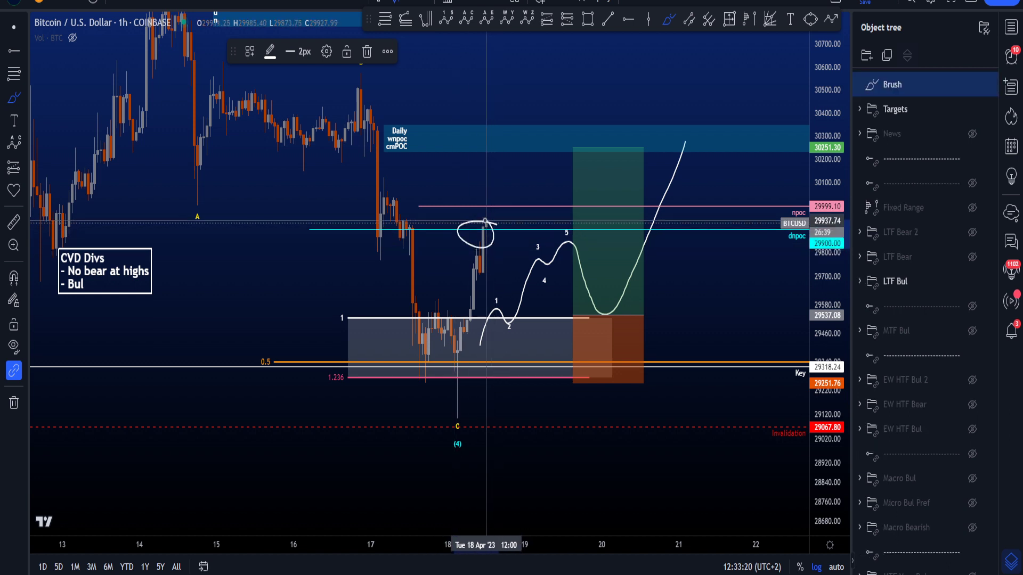
pyautogui.press('Delete')
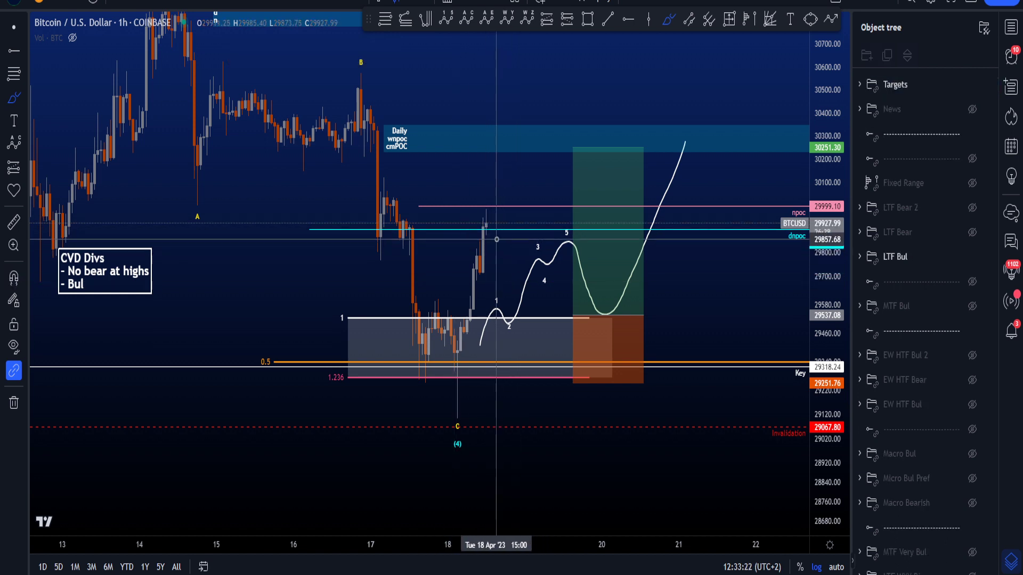
pyautogui.scroll(2, 506, 237)
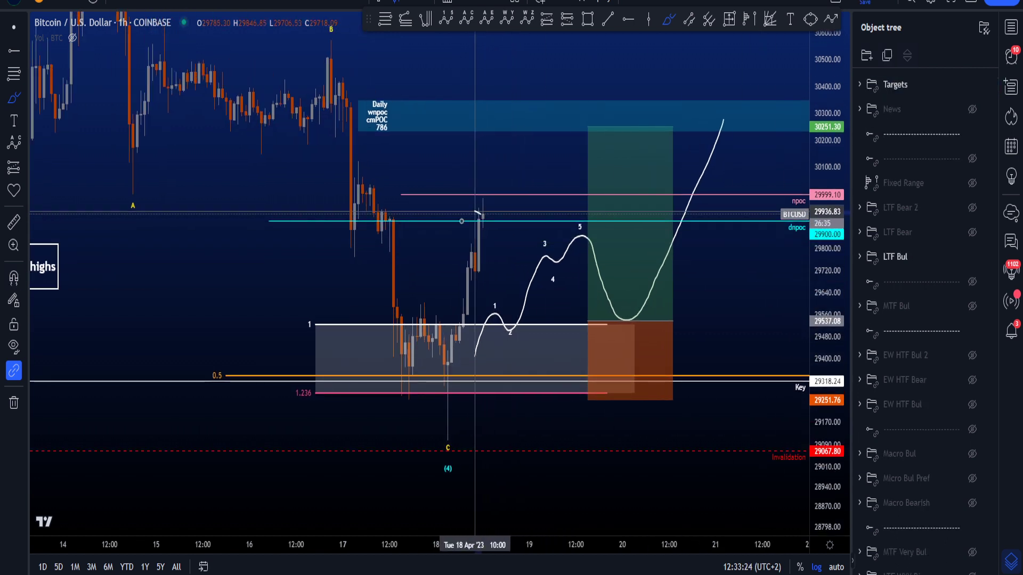
pyautogui.moveTo(475, 211); pyautogui.dragTo(483, 228)
pyautogui.press('Delete')
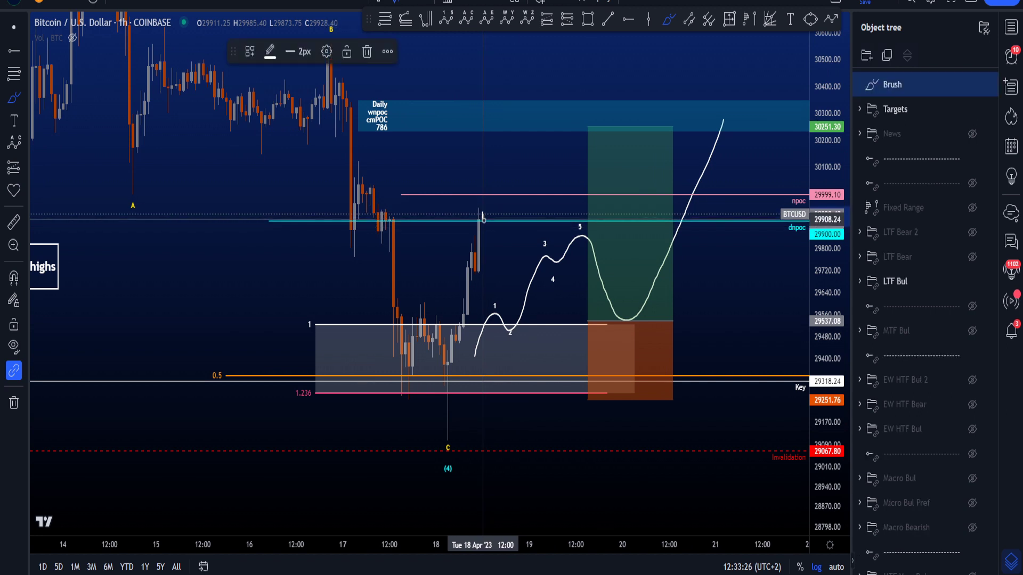
pyautogui.press('Delete')
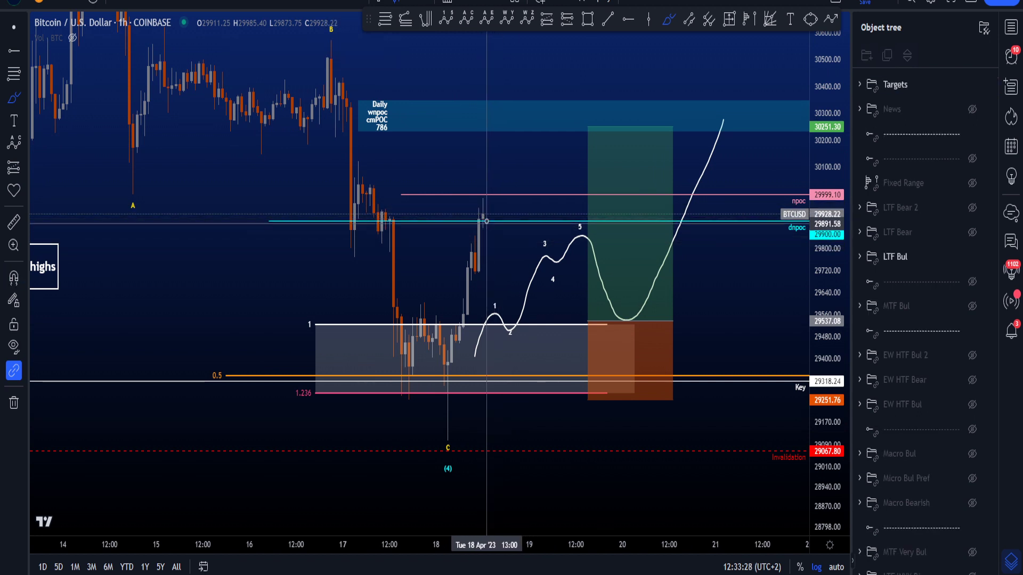
# Step: Mark the npoc label and the Daily/wnpoc target zone with short Brush strokes, removing each stroke
pyautogui.moveTo(818, 312); pyautogui.dragTo(815, 267)
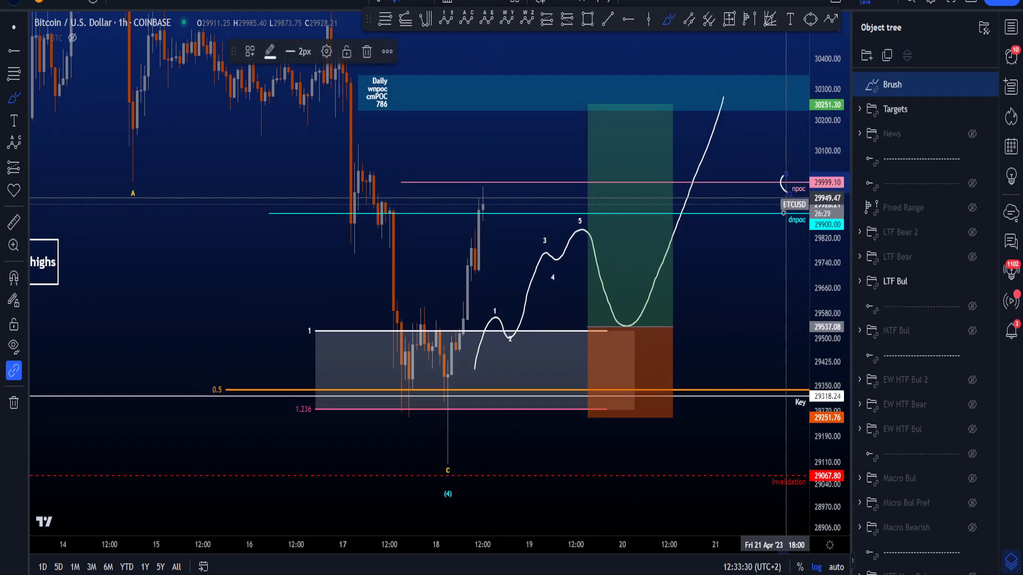
pyautogui.moveTo(396, 183)
pyautogui.mouseDown()
pyautogui.moveTo(342, 190)
pyautogui.moveTo(350, 173)
pyautogui.mouseUp()
pyautogui.press('Delete')
pyautogui.moveTo(826, 142); pyautogui.dragTo(822, 247)
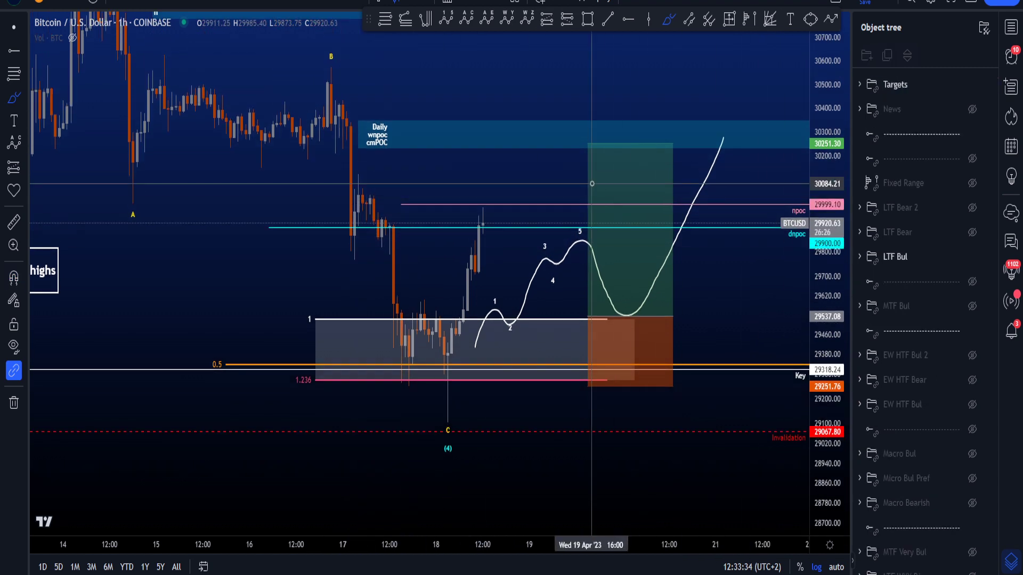
pyautogui.moveTo(499, 129); pyautogui.dragTo(496, 139)
pyautogui.hotkey('ctrl', 'z')
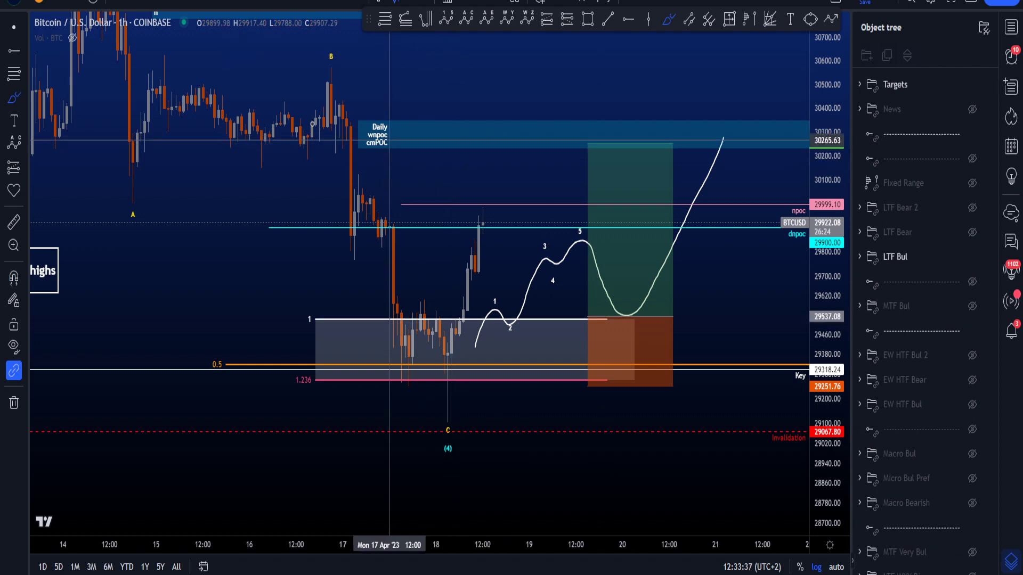
# Step: Inspect the label text of the Daily/wnpoc/cmPOC target rectangle in its settings and close them unchanged
pyautogui.doubleClick(421, 138)
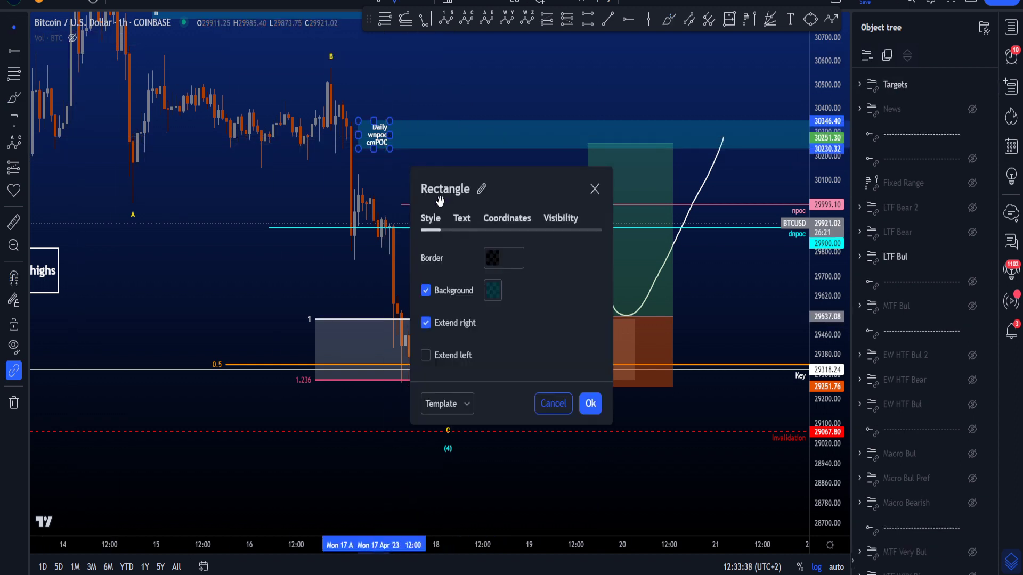
pyautogui.click(461, 218)
pyautogui.moveTo(526, 187); pyautogui.dragTo(342, 124)
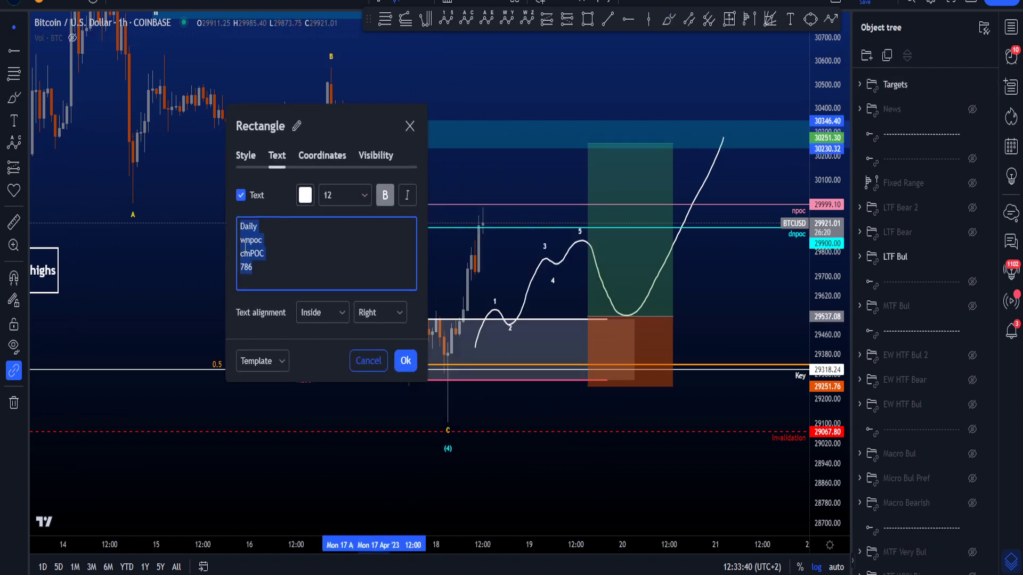
pyautogui.click(410, 128)
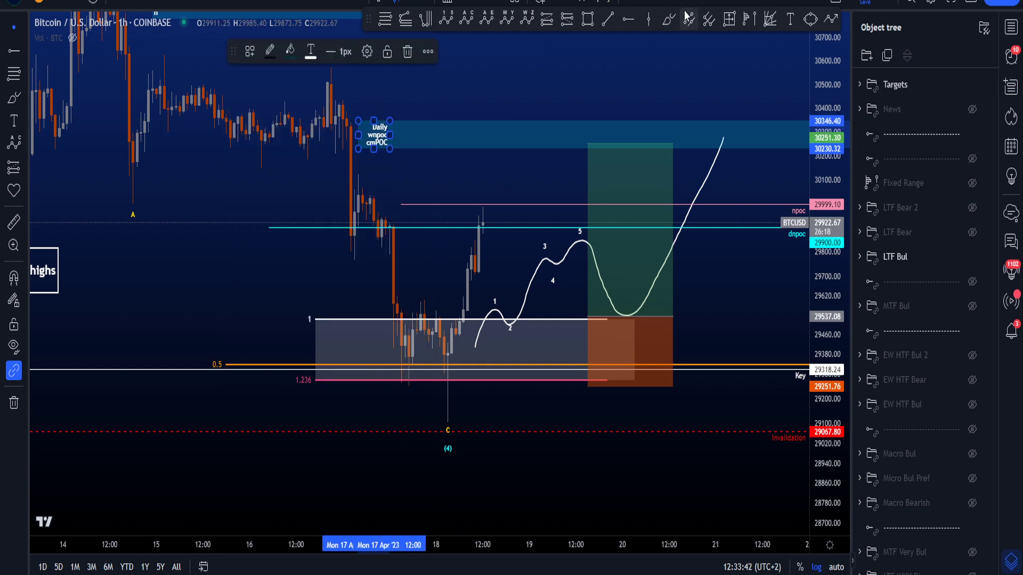
# Step: Trace the drop from B to C with the Brush and circle the target zone near 30,300, undoing both
pyautogui.moveTo(841, 116); pyautogui.dragTo(841, 216)
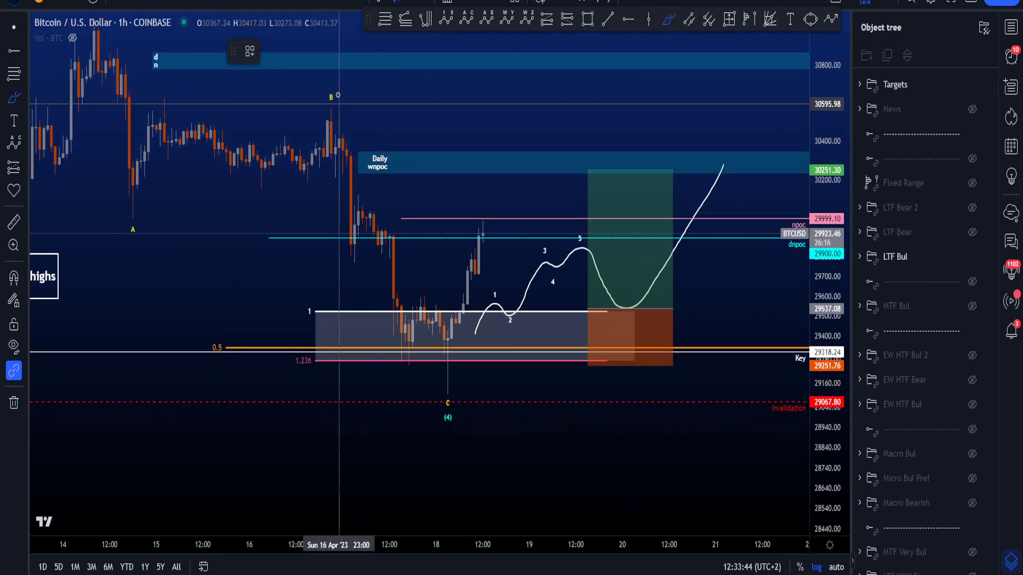
pyautogui.moveTo(336, 95); pyautogui.dragTo(459, 388)
pyautogui.hotkey('ctrl', 'z')
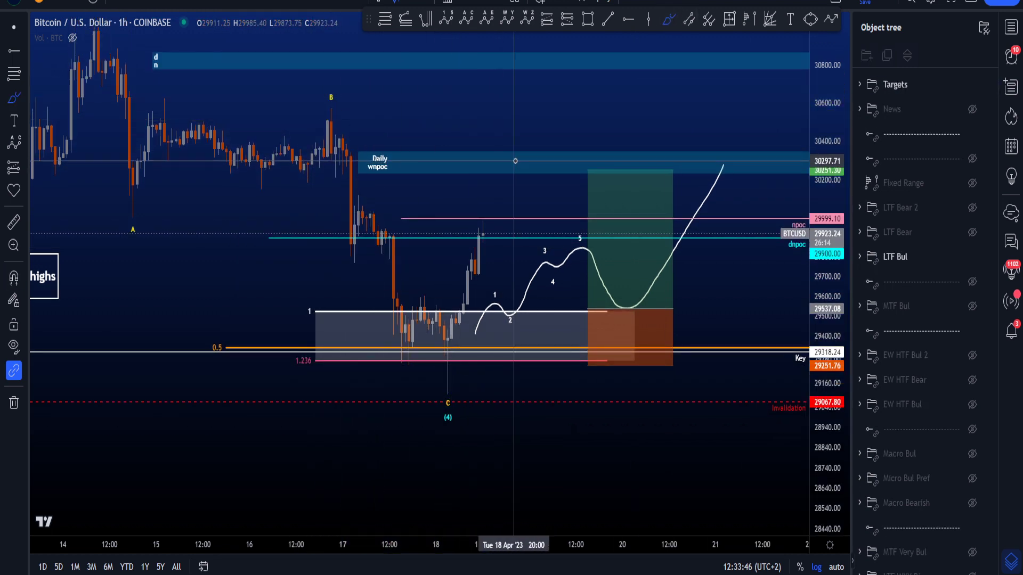
pyautogui.moveTo(475, 172); pyautogui.dragTo(477, 170)
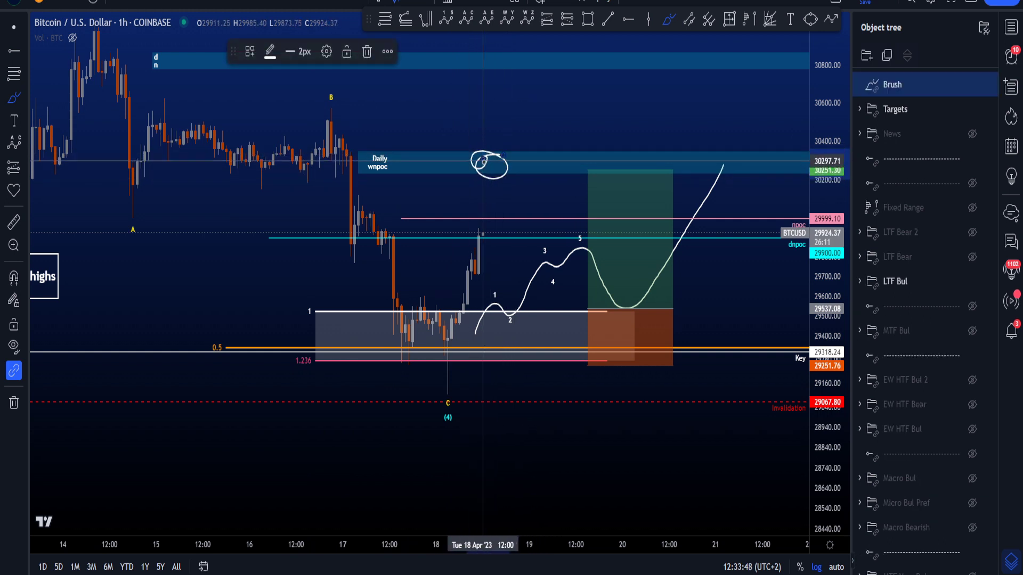
pyautogui.hotkey('ctrl', 'z')
# Step: Trace the rally from the wave C low towards the levels above with several Brush strokes, undoing each one
pyautogui.scroll(2, 496, 239)
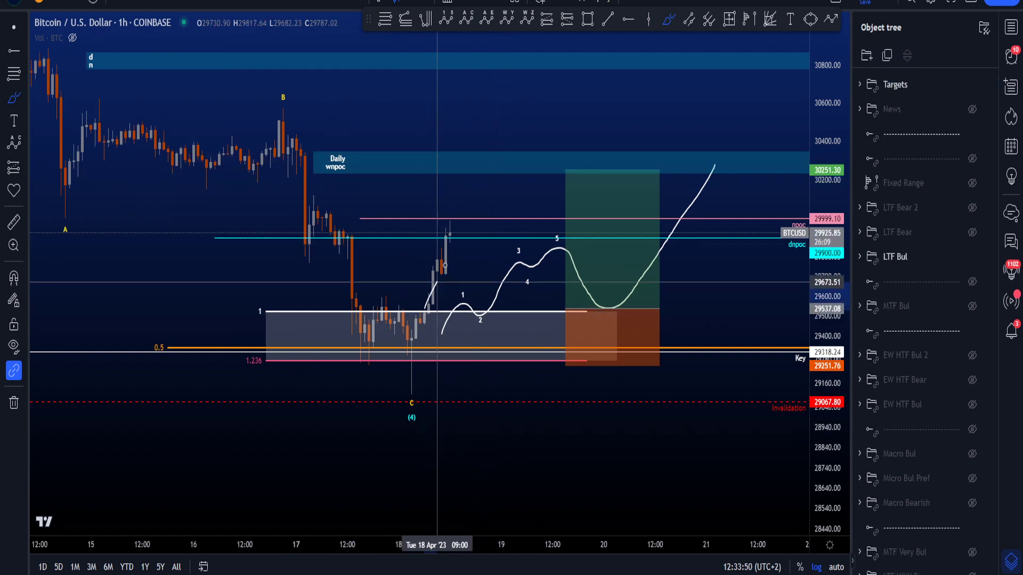
pyautogui.moveTo(426, 308); pyautogui.dragTo(524, 220)
pyautogui.hotkey('ctrl', 'z')
pyautogui.moveTo(454, 341)
pyautogui.mouseDown()
pyautogui.moveTo(487, 326)
pyautogui.moveTo(436, 310)
pyautogui.mouseUp()
pyautogui.hotkey('ctrl', 'z')
pyautogui.moveTo(407, 352); pyautogui.dragTo(480, 177)
pyautogui.hotkey('ctrl', 'z')
pyautogui.hotkey('ctrl', 'z')
pyautogui.hotkey('ctrl', 'z')
# Step: Trace a pullback from the npoc area into the long setup and mark its entry area, undoing the strokes
pyautogui.moveTo(464, 223)
pyautogui.mouseDown()
pyautogui.moveTo(469, 207)
pyautogui.moveTo(508, 209)
pyautogui.moveTo(527, 272)
pyautogui.moveTo(578, 256)
pyautogui.moveTo(599, 291)
pyautogui.mouseUp()
pyautogui.hotkey('ctrl', 'z')
pyautogui.hotkey('ctrl', 'z')
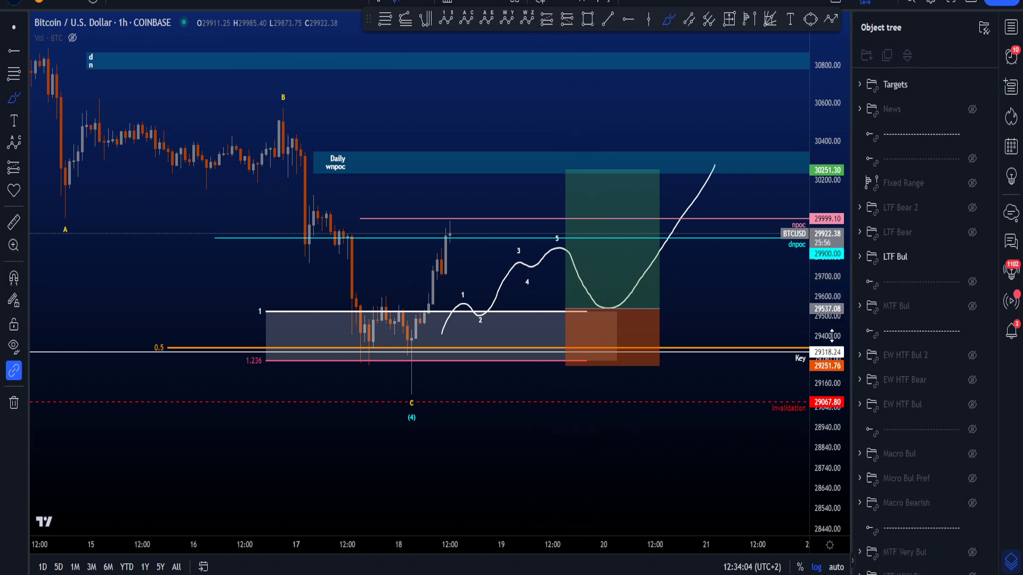
pyautogui.moveTo(832, 335); pyautogui.dragTo(828, 311)
pyautogui.moveTo(629, 279)
pyautogui.mouseDown()
pyautogui.moveTo(584, 290)
pyautogui.moveTo(589, 315)
pyautogui.mouseUp()
pyautogui.hotkey('ctrl', 'z')
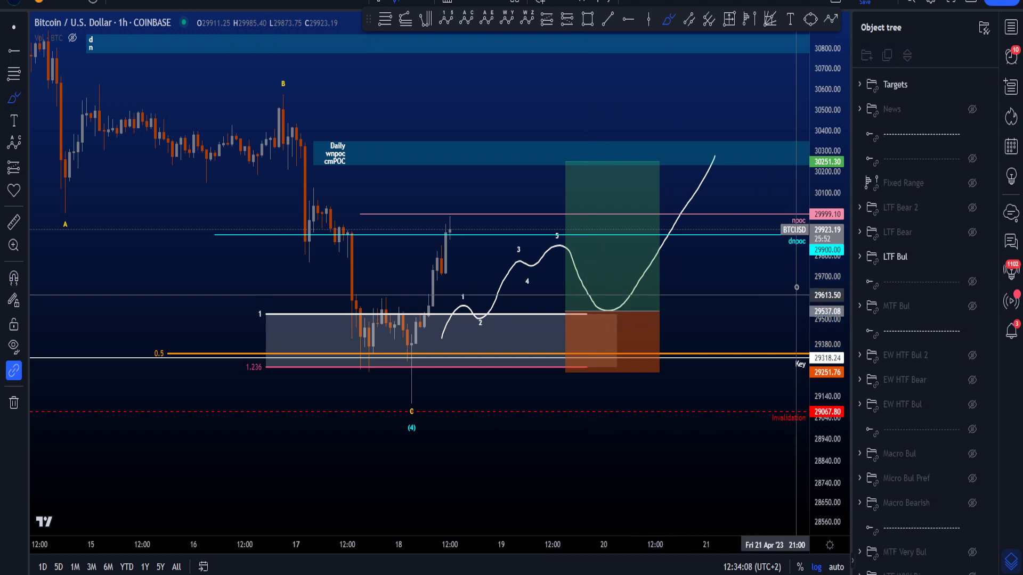
pyautogui.hotkey('ctrl', 'z')
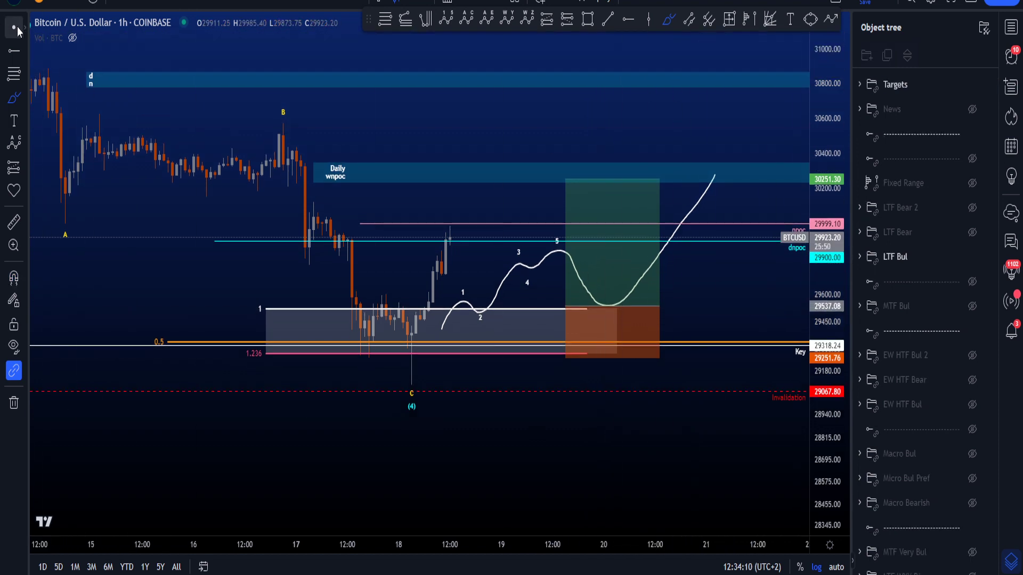
# Step: Bring the CVD Divs note into view, then highlight the Discord question about bearish CVD in the bullish scenario
pyautogui.scroll(-2, 607, 410)
pyautogui.moveTo(562, 434); pyautogui.dragTo(629, 441)
pyautogui.moveTo(187, 286); pyautogui.dragTo(347, 288)
pyautogui.moveTo(312, 319); pyautogui.dragTo(294, 319)
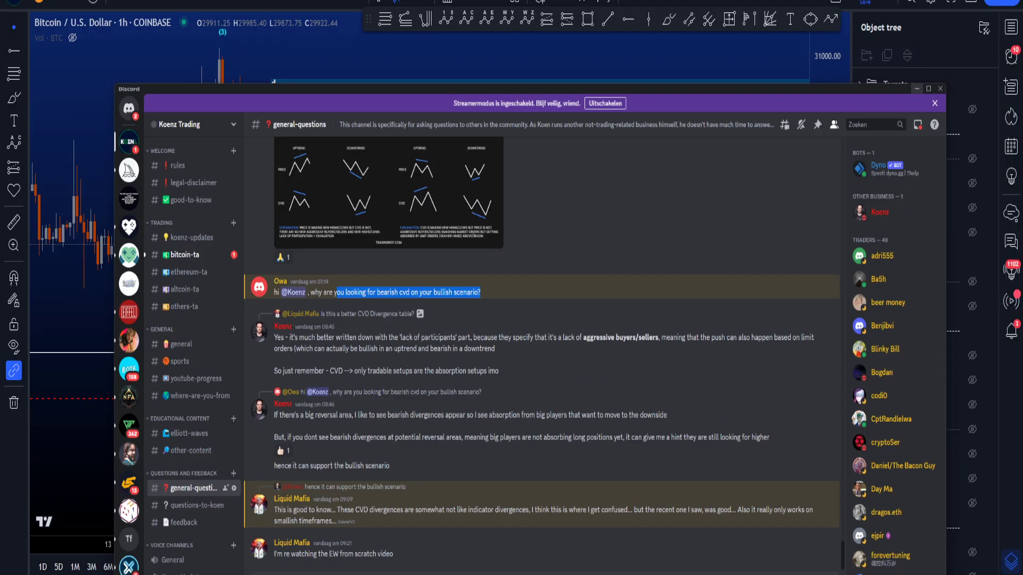
# Step: Switch back to the Bitcoin chart and move the CVD Divs note slightly lower and later in time
pyautogui.hotkey('alt', 'Tab')
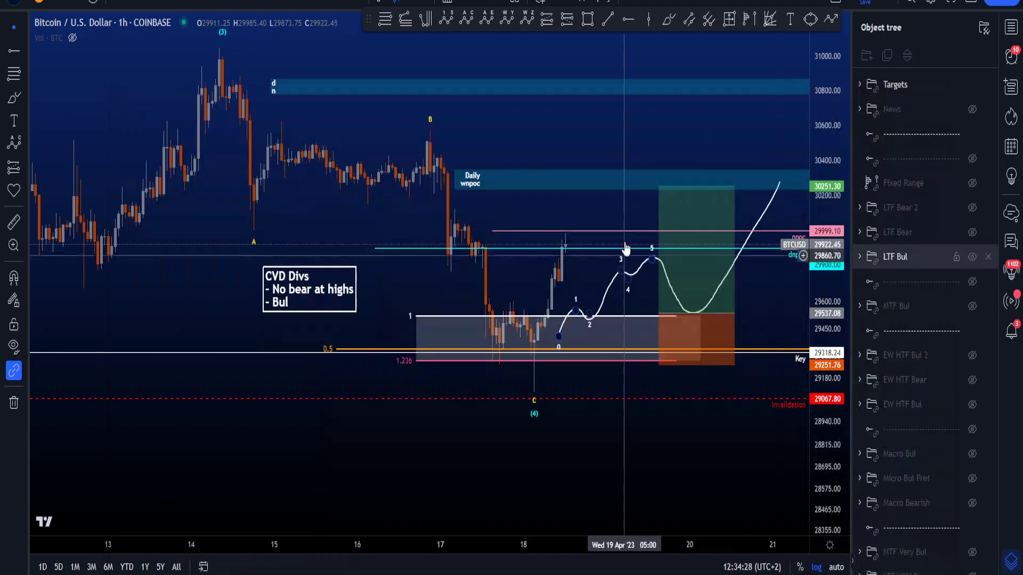
pyautogui.moveTo(302, 287); pyautogui.dragTo(320, 305)
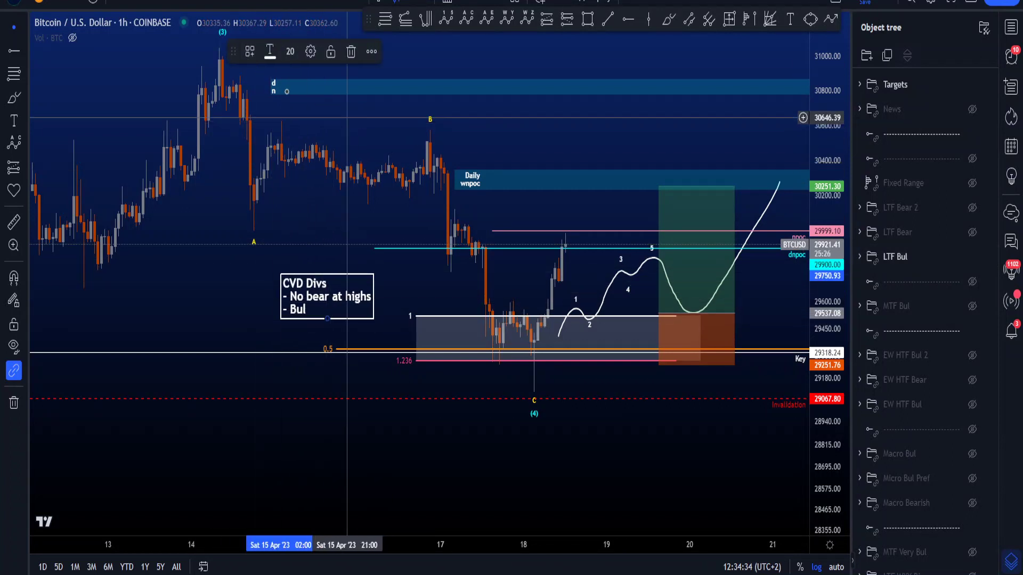
pyautogui.scroll(-2, 324, 268)
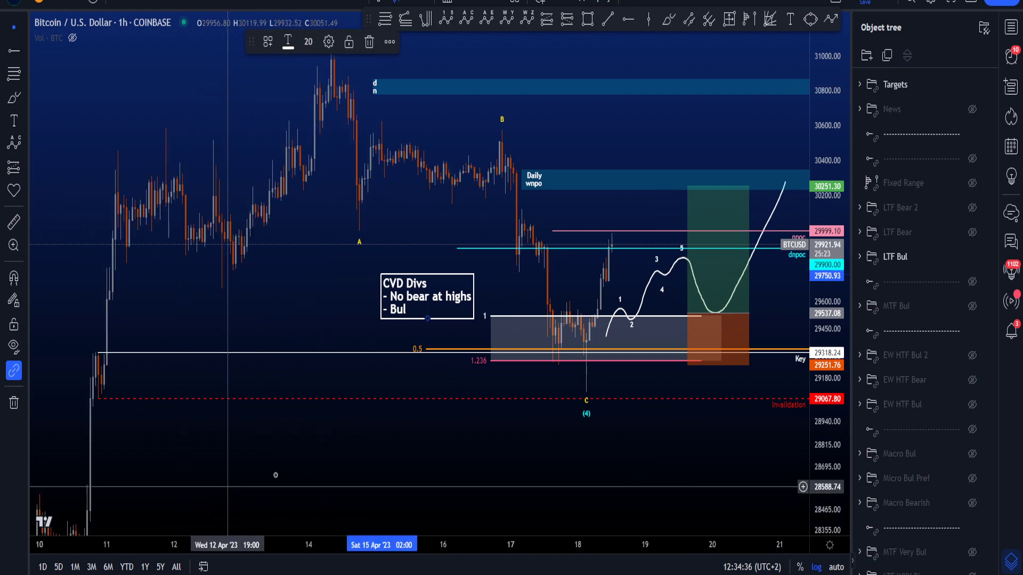
pyautogui.moveTo(295, 445); pyautogui.dragTo(319, 379)
pyautogui.moveTo(517, 393); pyautogui.dragTo(462, 463)
# Step: Switch to the CVD chart and compare the Bitcoin price swings with the yellow Bybit and blue lines
pyautogui.scroll(1, 462, 466)
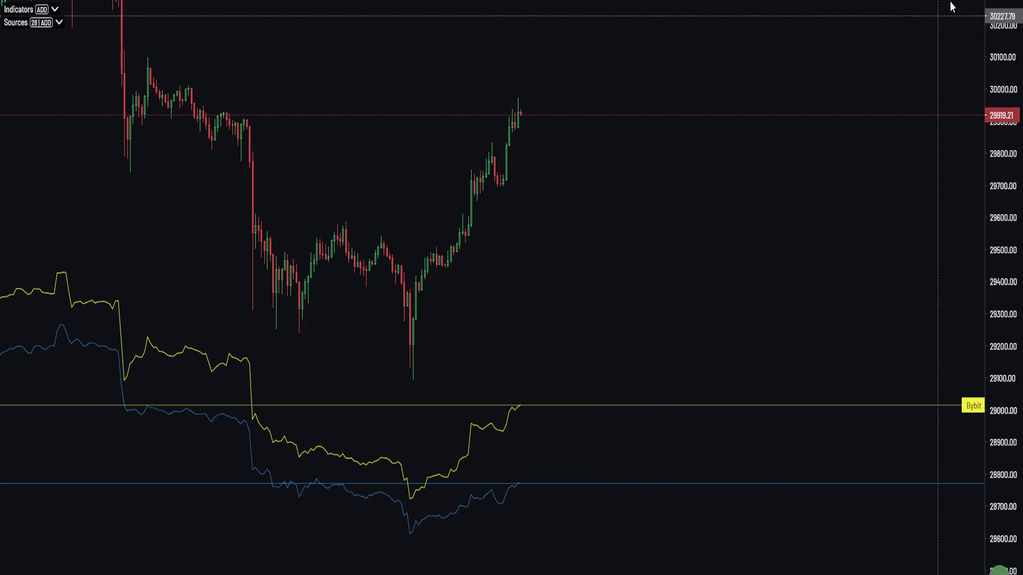
pyautogui.moveTo(1002, 52); pyautogui.dragTo(1002, 381)
pyautogui.scroll(-7, 739, 299)
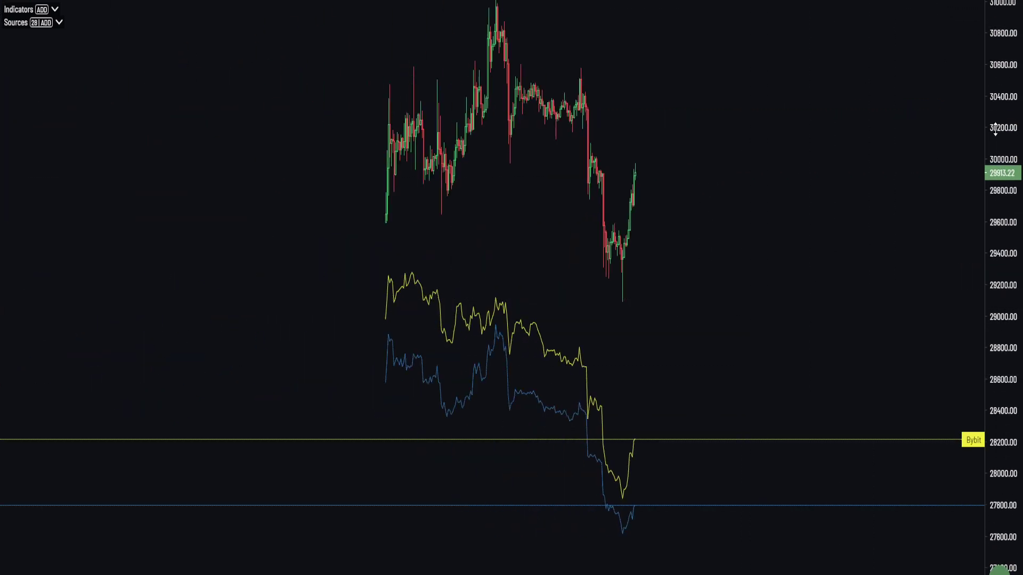
pyautogui.moveTo(1003, 138); pyautogui.dragTo(1003, 288)
pyautogui.scroll(2, 565, 223)
pyautogui.scroll(2, 696, 274)
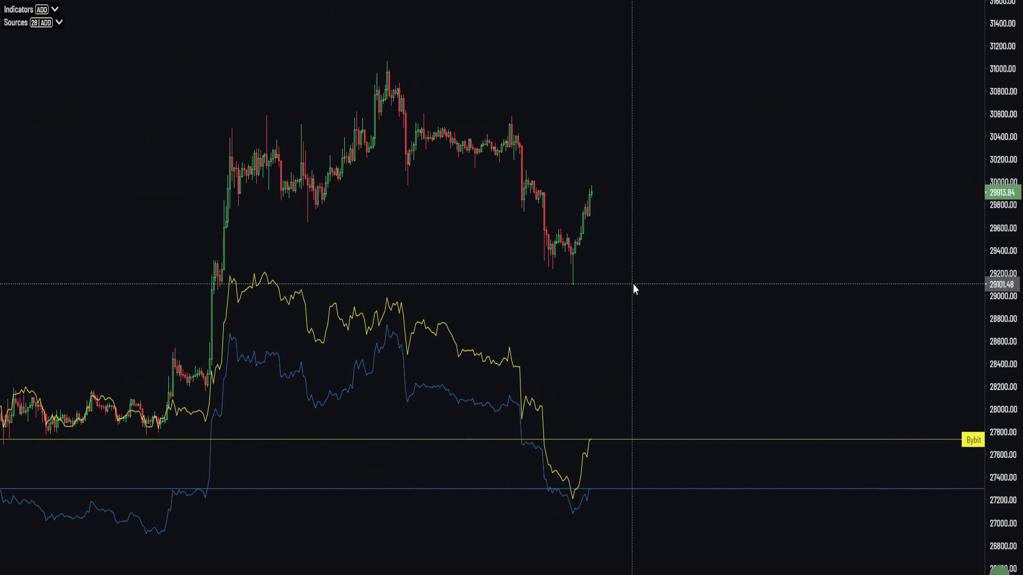
pyautogui.moveTo(1010, 235); pyautogui.dragTo(1007, 285)
pyautogui.moveTo(867, 304); pyautogui.dragTo(863, 185)
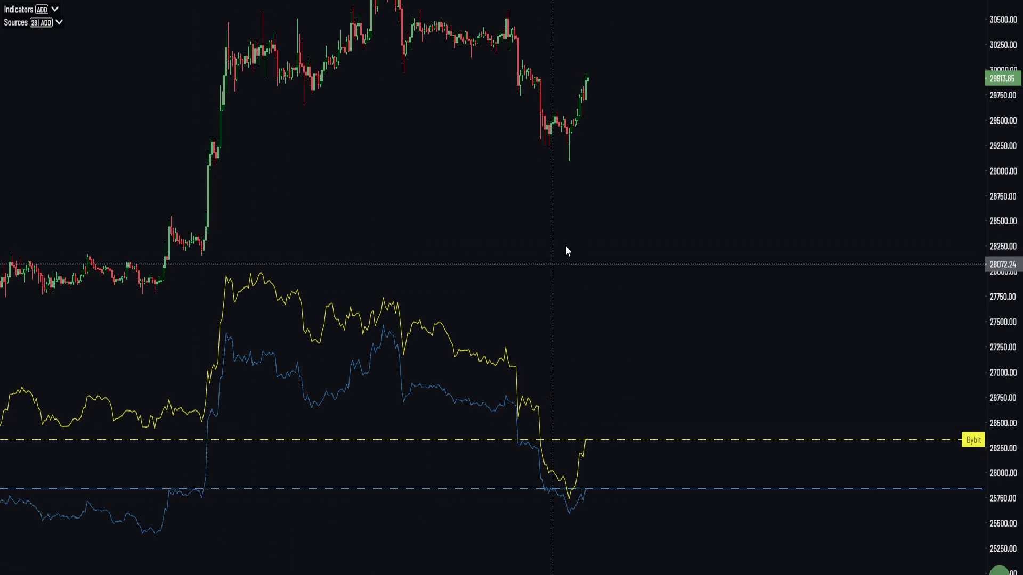
pyautogui.moveTo(565, 218); pyautogui.dragTo(558, 304)
pyautogui.scroll(-4, 581, 282)
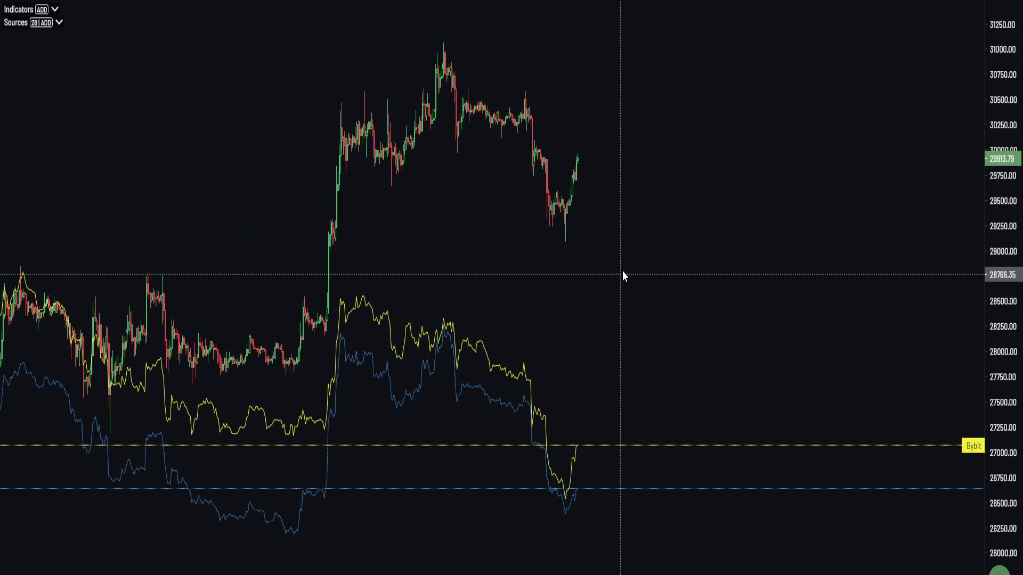
pyautogui.moveTo(622, 272); pyautogui.dragTo(654, 214)
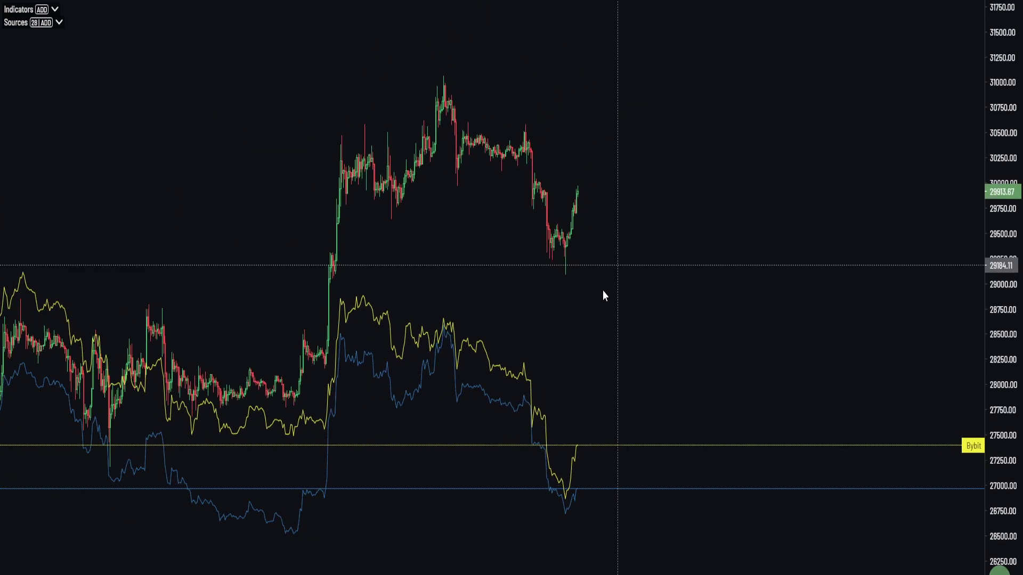
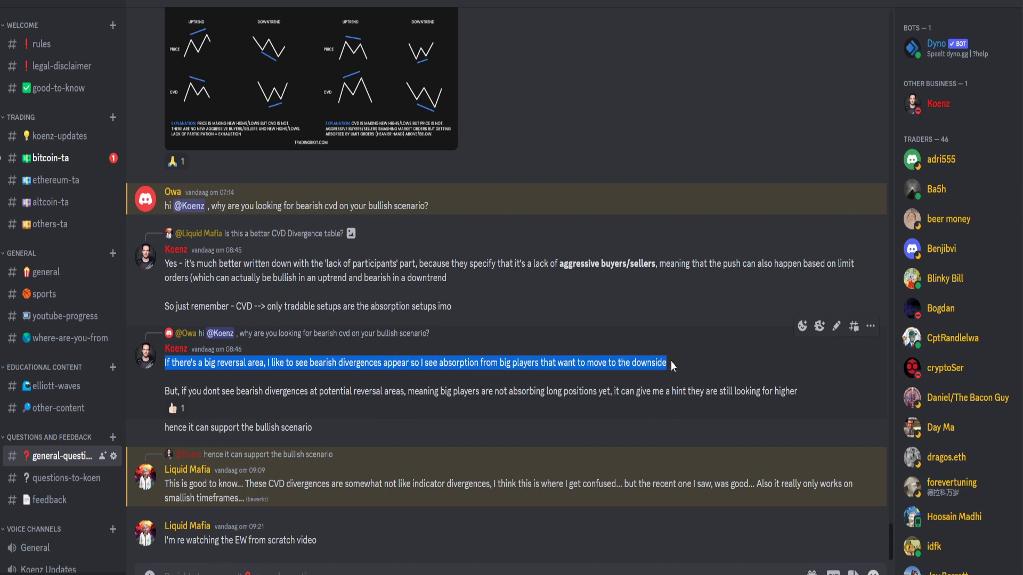
# Step: Highlight the Discord reply lines on missing bearish divergences at potential reversal areas and their support for the bullish scenario
pyautogui.click(165, 397)
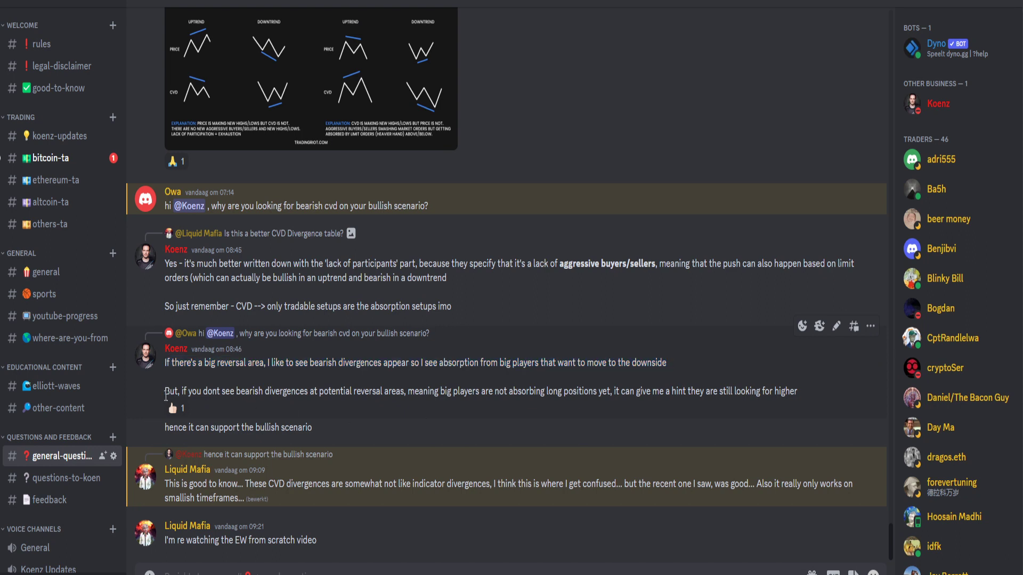
pyautogui.moveTo(285, 387); pyautogui.dragTo(292, 395)
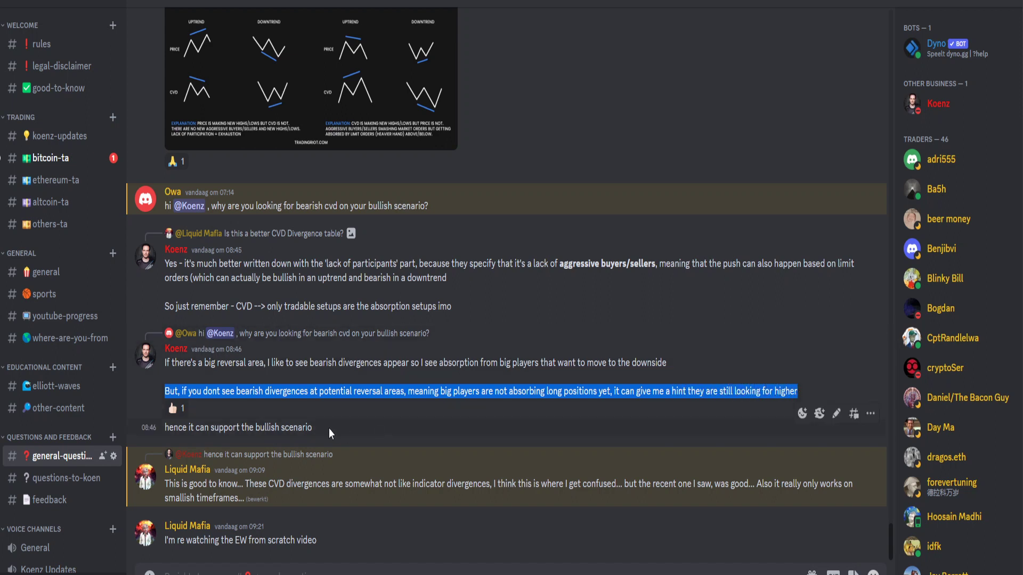
pyautogui.moveTo(330, 433); pyautogui.dragTo(209, 430)
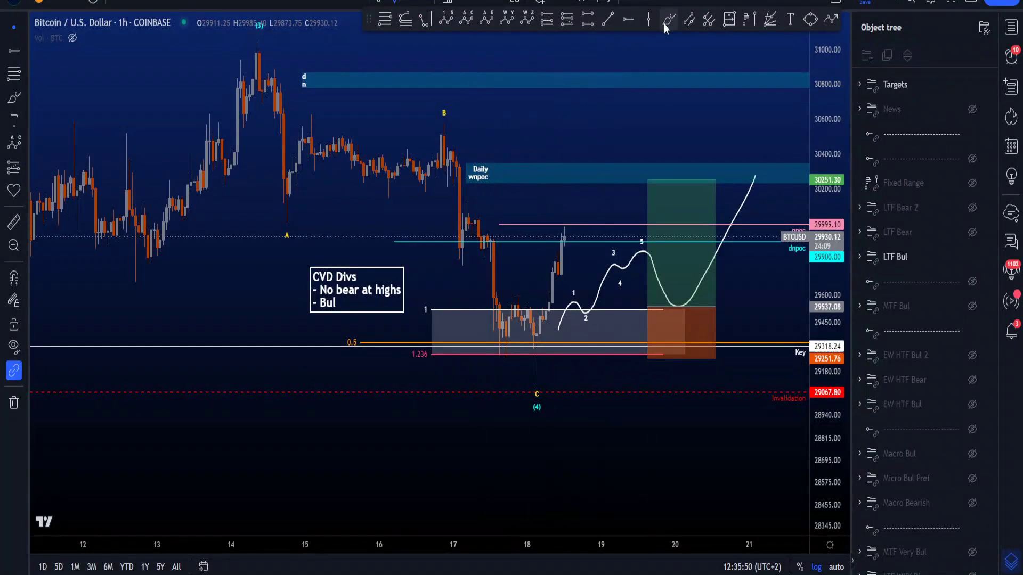
# Step: Return to the Bitcoin chart and sketch Brush strokes between the wave (3) and B highs, deleting each stroke
pyautogui.click(667, 20)
pyautogui.moveTo(526, 269)
pyautogui.mouseDown()
pyautogui.moveTo(368, 59)
pyautogui.moveTo(244, 142)
pyautogui.moveTo(519, 299)
pyautogui.moveTo(304, 33)
pyautogui.moveTo(257, 80)
pyautogui.mouseUp()
pyautogui.click(385, 42)
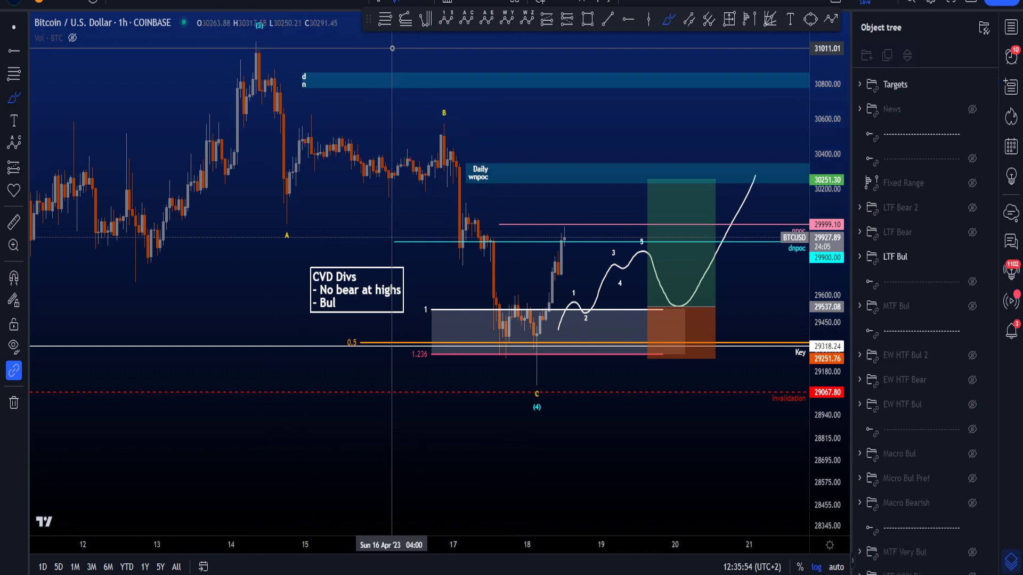
pyautogui.moveTo(501, 116); pyautogui.dragTo(485, 152)
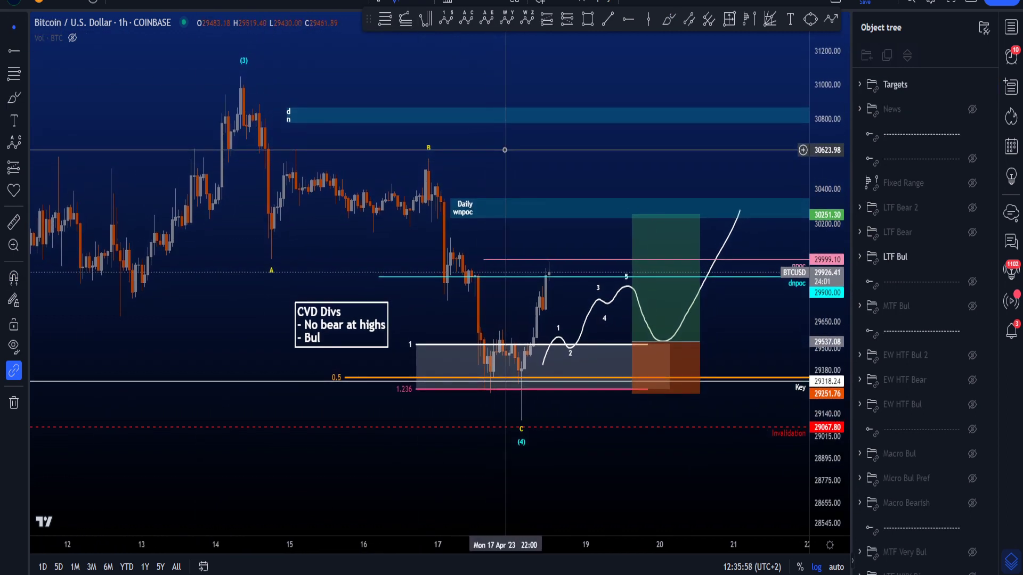
pyautogui.hscroll(1, 539, 141)
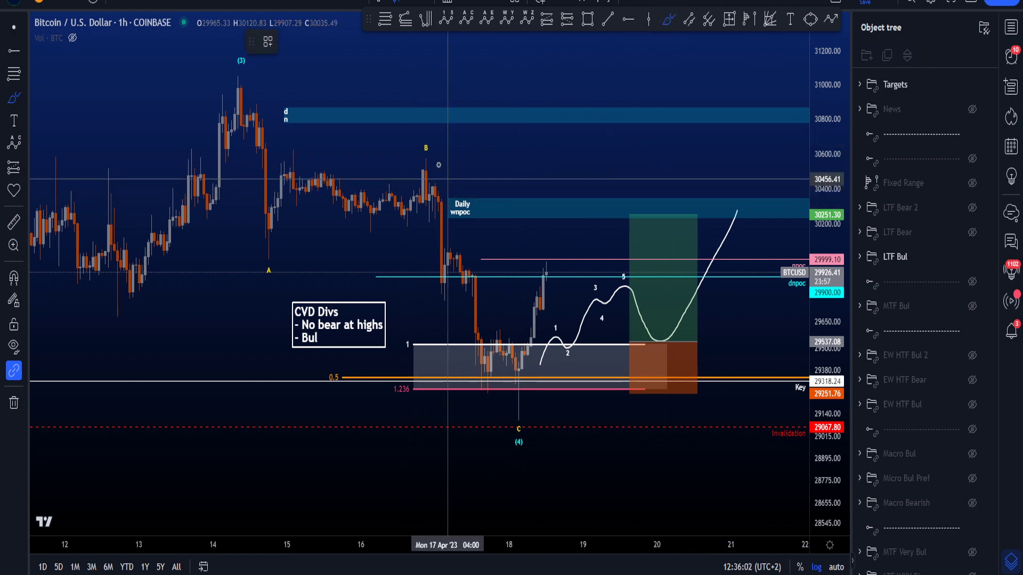
pyautogui.moveTo(448, 179)
pyautogui.mouseDown()
pyautogui.moveTo(246, 151)
pyautogui.moveTo(448, 178)
pyautogui.moveTo(253, 105)
pyautogui.mouseUp()
pyautogui.press('Delete')
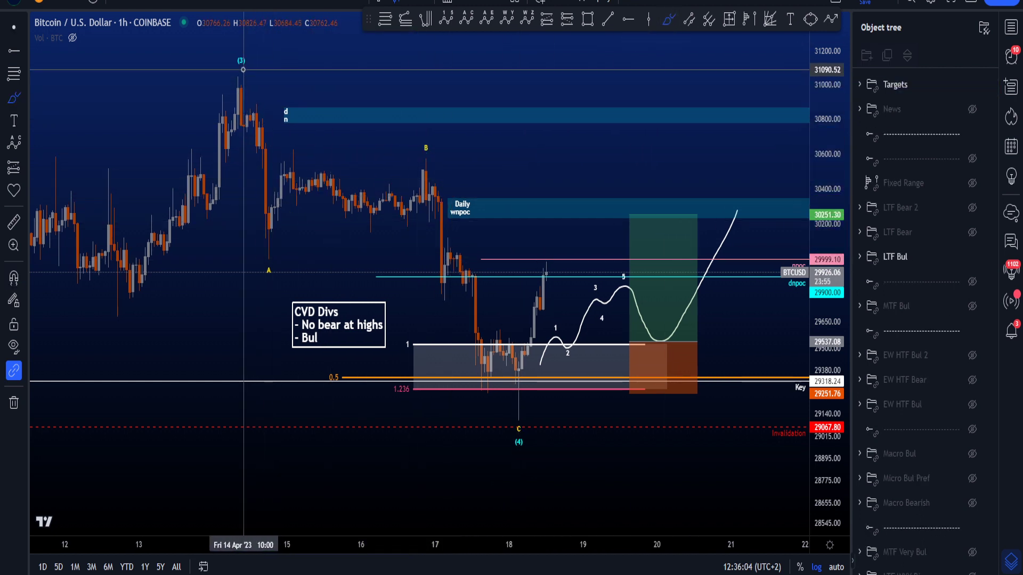
pyautogui.moveTo(237, 68)
pyautogui.mouseDown()
pyautogui.moveTo(228, 79)
pyautogui.moveTo(426, 199)
pyautogui.mouseUp()
pyautogui.press('Delete')
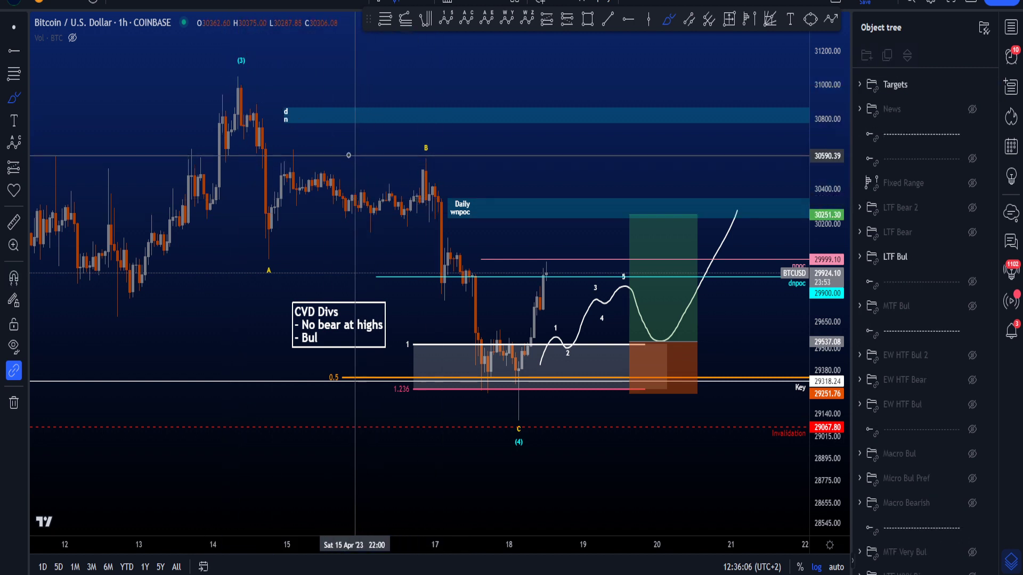
# Step: Draw a Brush line from the wave (3) high to the B high, circling both highs and undoing the circles
pyautogui.moveTo(235, 69)
pyautogui.mouseDown()
pyautogui.moveTo(416, 148)
pyautogui.moveTo(423, 128)
pyautogui.moveTo(407, 149)
pyautogui.moveTo(434, 144)
pyautogui.moveTo(429, 159)
pyautogui.mouseUp()
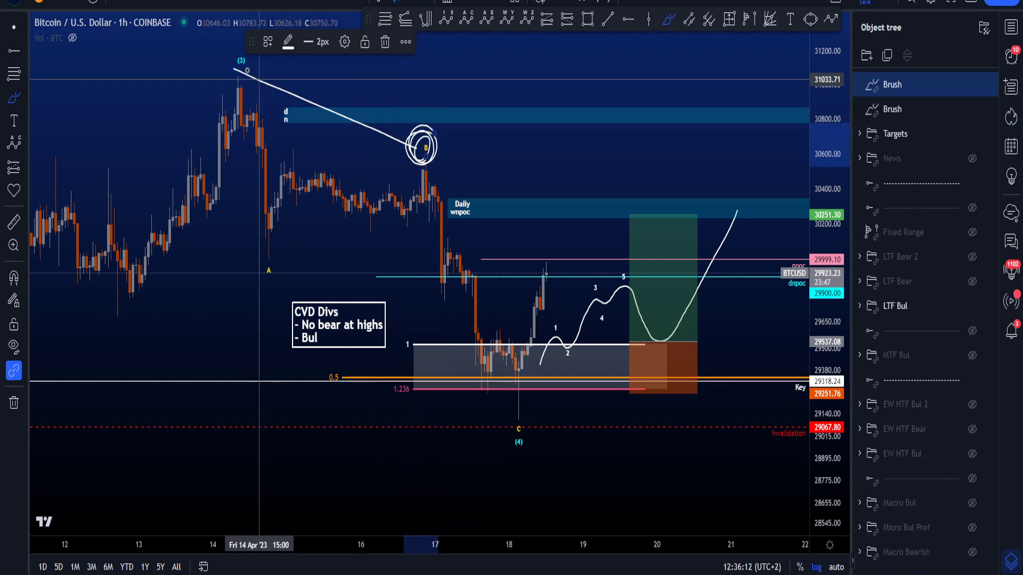
pyautogui.moveTo(251, 78); pyautogui.dragTo(238, 76)
pyautogui.hotkey('ctrl', 'z')
pyautogui.hotkey('ctrl', 'z')
pyautogui.moveTo(439, 131)
pyautogui.mouseDown()
pyautogui.moveTo(421, 118)
pyautogui.moveTo(426, 134)
pyautogui.moveTo(416, 139)
pyautogui.moveTo(429, 125)
pyautogui.mouseUp()
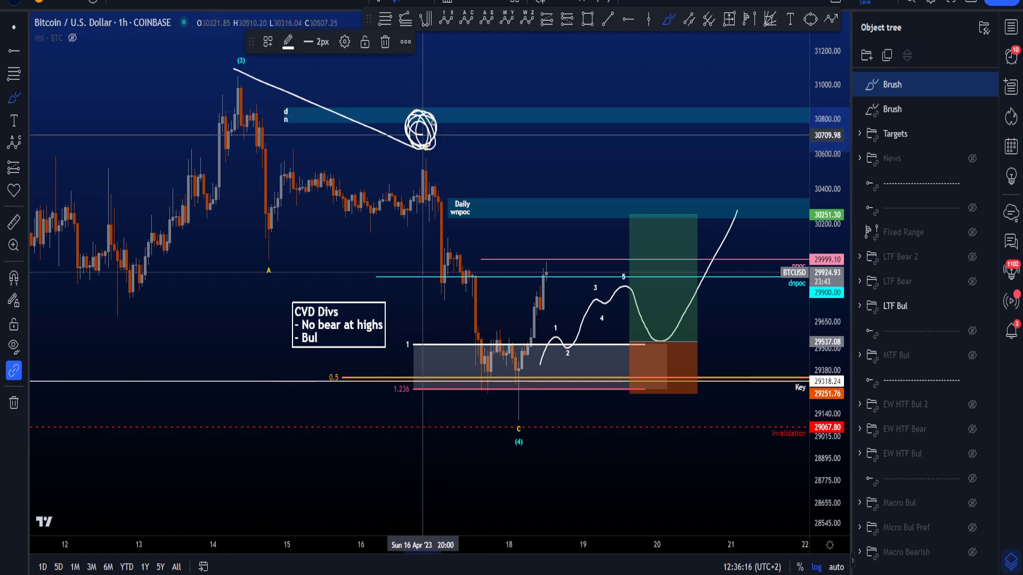
pyautogui.hotkey('ctrl', 'z')
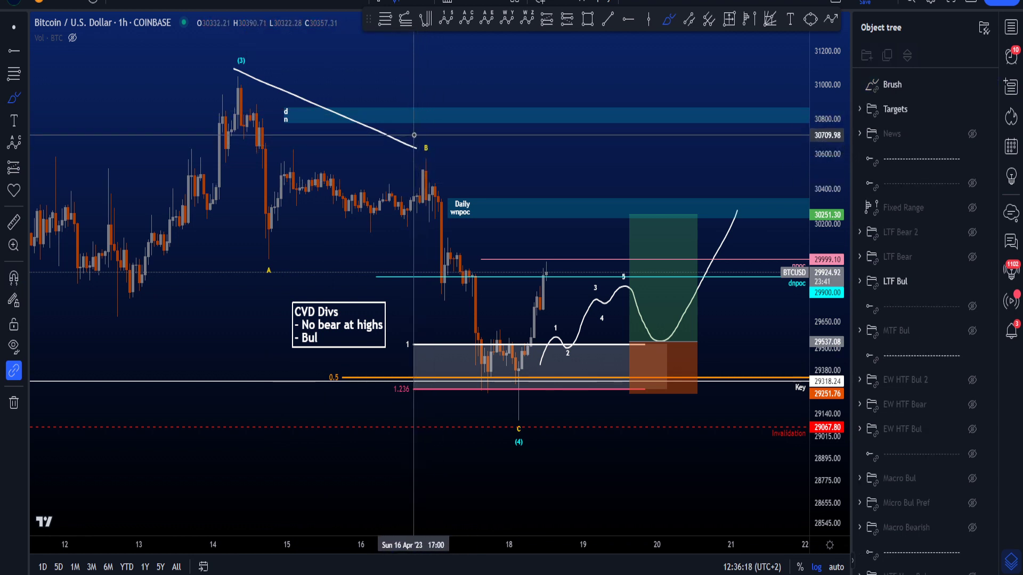
# Step: Sketch Brush strokes around the wave (3) and B highs, undoing them and the existing line between both highs
pyautogui.moveTo(414, 135)
pyautogui.mouseDown()
pyautogui.moveTo(530, 229)
pyautogui.moveTo(605, 479)
pyautogui.mouseUp()
pyautogui.hotkey('ctrl', 'z')
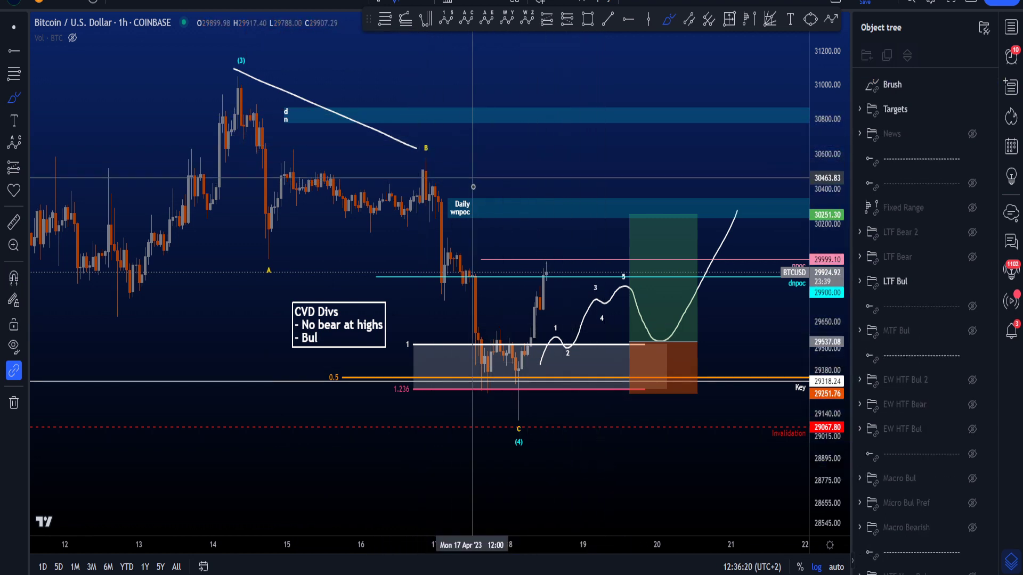
pyautogui.hotkey('ctrl', 'z')
pyautogui.moveTo(248, 53); pyautogui.dragTo(445, 251)
pyautogui.hotkey('ctrl', 'z')
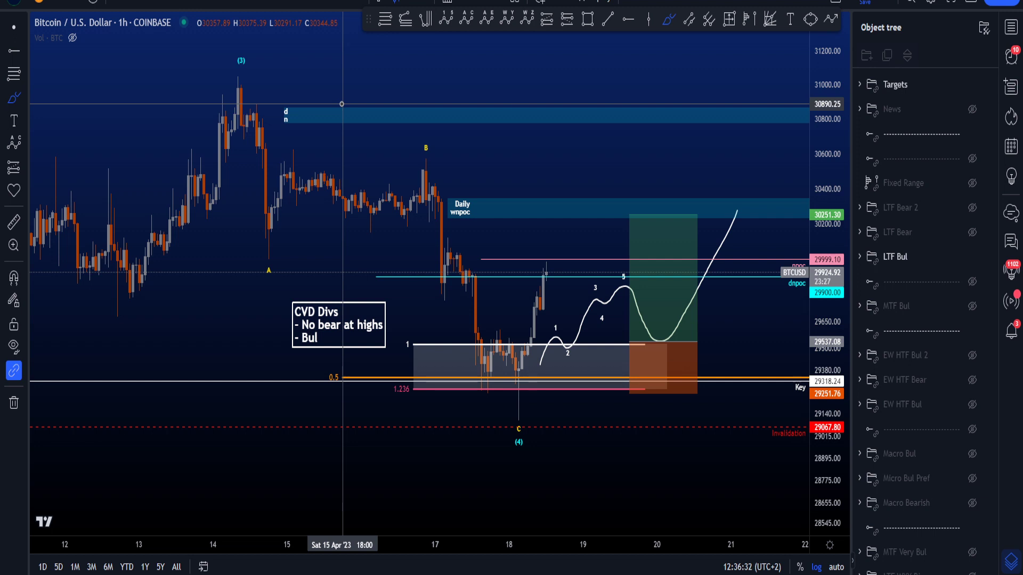
# Step: Hide the LTF Bul drawing group and show the LTF Bear group on the Bitcoin chart
pyautogui.click(16, 30)
pyautogui.moveTo(829, 166); pyautogui.dragTo(827, 200)
pyautogui.moveTo(776, 177)
pyautogui.mouseDown()
pyautogui.moveTo(724, 158)
pyautogui.moveTo(755, 154)
pyautogui.moveTo(765, 290)
pyautogui.moveTo(717, 322)
pyautogui.mouseUp()
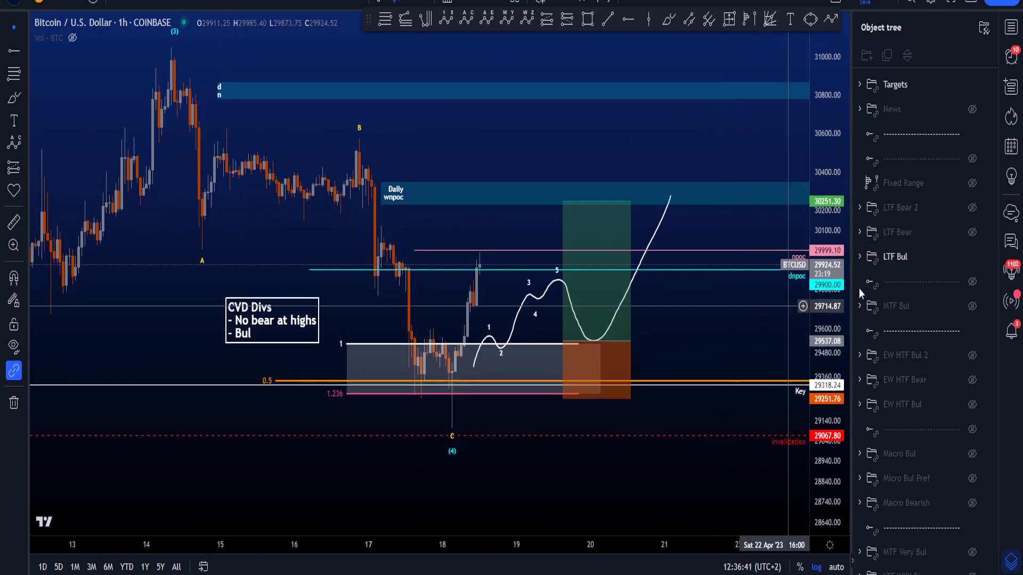
pyautogui.click(973, 257)
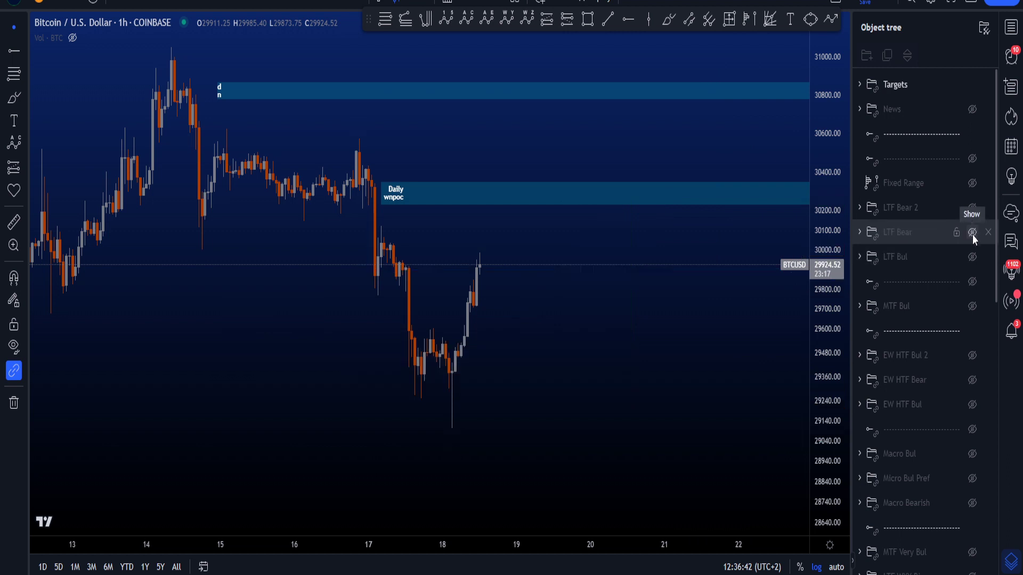
pyautogui.click(973, 234)
# Step: Circle the yellow wave 4 high and its 0.5 level with Brush strokes, undoing each stroke
pyautogui.moveTo(698, 285); pyautogui.dragTo(811, 306)
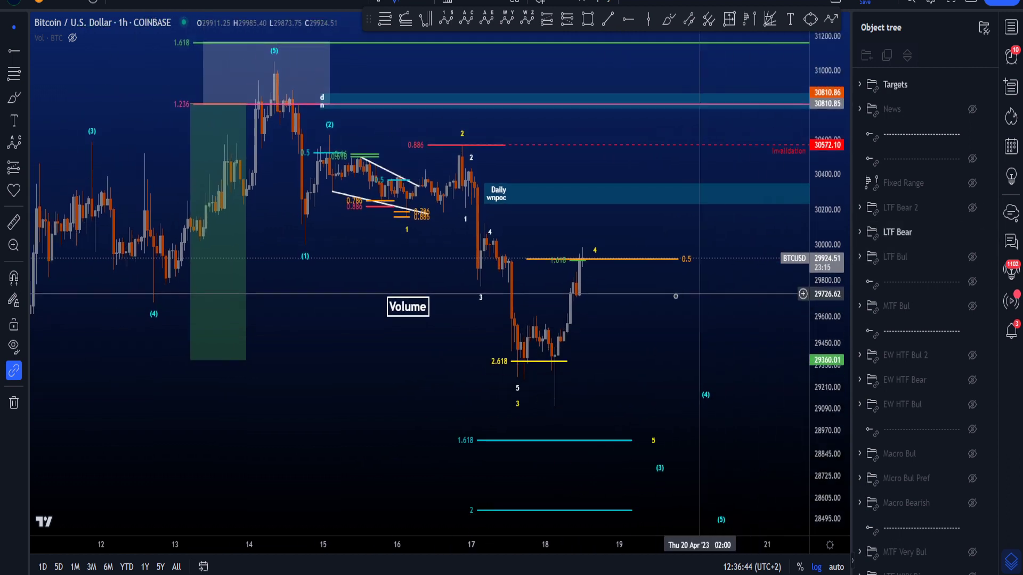
pyautogui.scroll(1, 697, 292)
pyautogui.moveTo(650, 310); pyautogui.dragTo(590, 313)
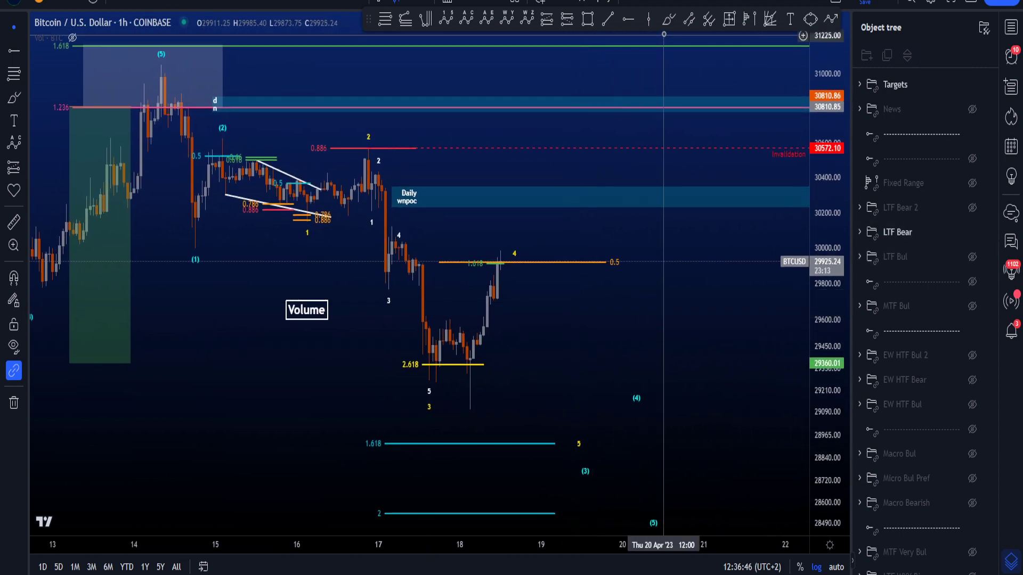
pyautogui.moveTo(528, 255)
pyautogui.mouseDown()
pyautogui.moveTo(467, 246)
pyautogui.moveTo(482, 271)
pyautogui.moveTo(629, 261)
pyautogui.moveTo(498, 247)
pyautogui.mouseUp()
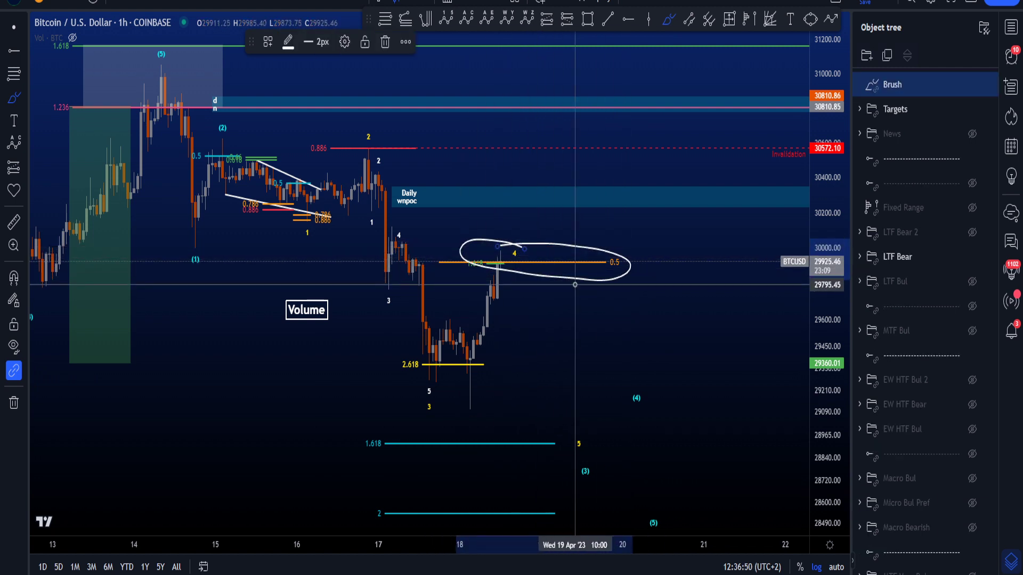
pyautogui.hotkey('ctrl', 'z')
pyautogui.moveTo(619, 250); pyautogui.dragTo(622, 273)
pyautogui.hotkey('ctrl', 'z')
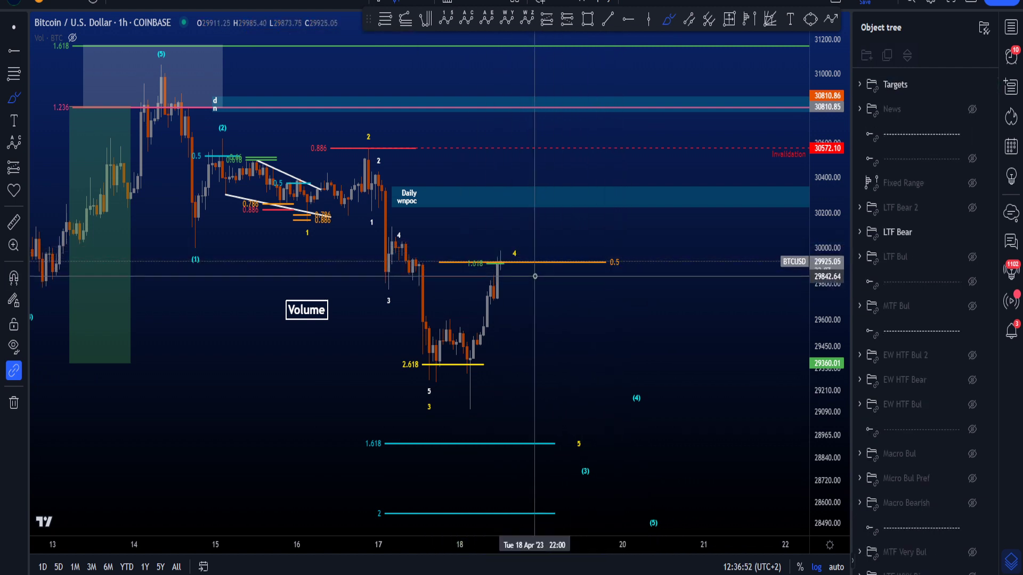
pyautogui.moveTo(824, 330); pyautogui.dragTo(823, 93)
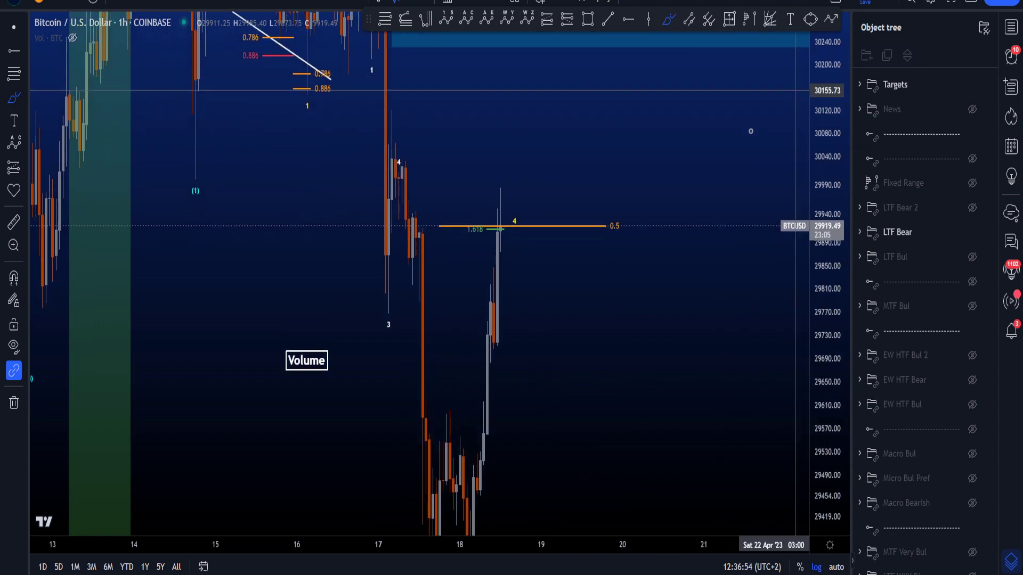
pyautogui.moveTo(505, 220); pyautogui.dragTo(507, 211)
pyautogui.hotkey('ctrl', 'z')
# Step: Circle the price swing around the wave (5) high and green zone with Brush strokes, removing each stroke
pyautogui.moveTo(833, 78); pyautogui.dragTo(808, 446)
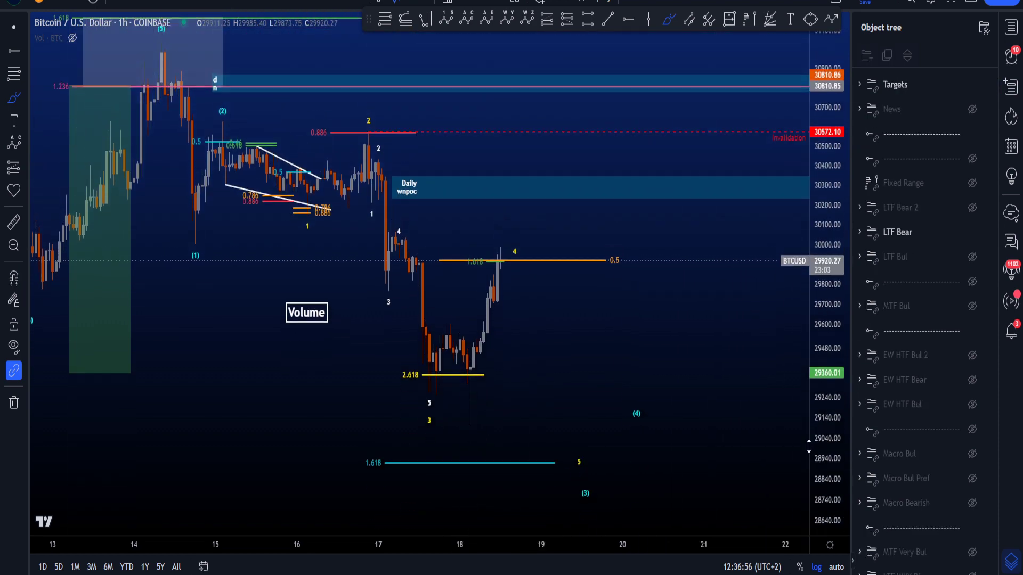
pyautogui.scroll(-3, 797, 331)
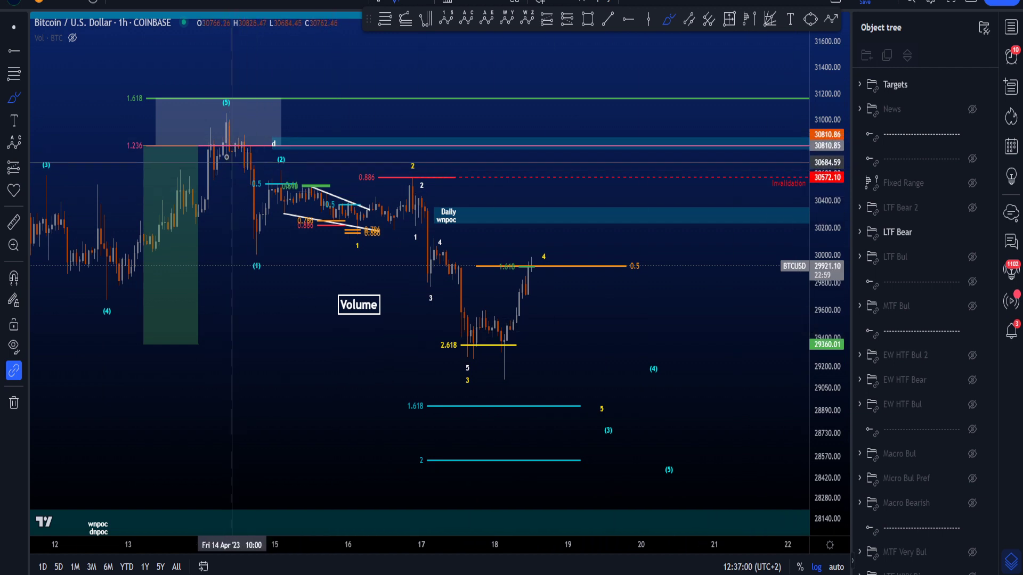
pyautogui.moveTo(140, 145)
pyautogui.mouseDown()
pyautogui.moveTo(130, 76)
pyautogui.moveTo(286, 189)
pyautogui.mouseUp()
pyautogui.hotkey('ctrl', 'z')
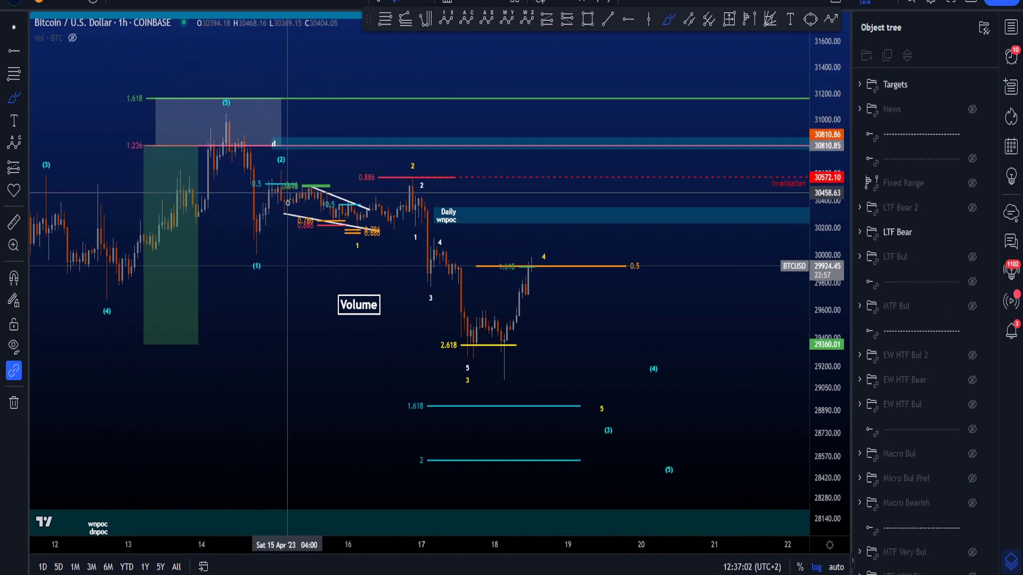
pyautogui.moveTo(530, 330)
pyautogui.mouseDown()
pyautogui.moveTo(447, 341)
pyautogui.moveTo(449, 312)
pyautogui.moveTo(533, 330)
pyautogui.moveTo(506, 361)
pyautogui.moveTo(643, 40)
pyautogui.mouseUp()
pyautogui.press('Delete')
pyautogui.moveTo(123, 181)
pyautogui.mouseDown()
pyautogui.moveTo(268, 266)
pyautogui.moveTo(171, 270)
pyautogui.moveTo(288, 155)
pyautogui.moveTo(180, 235)
pyautogui.mouseUp()
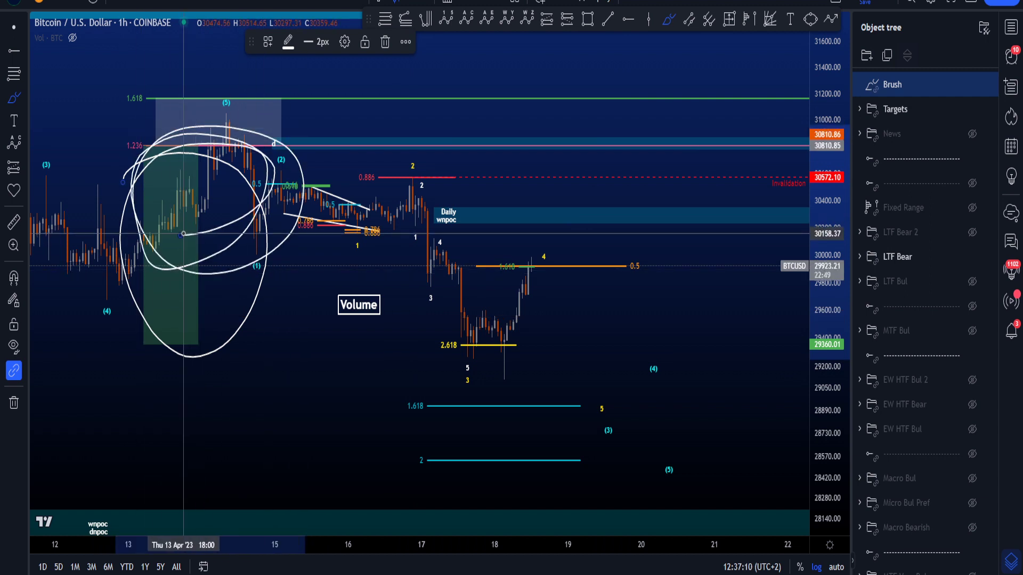
pyautogui.press('Delete')
# Step: Sketch the bearish decline from the wave (5) high towards the lower targets with Brush strokes, removing each one
pyautogui.moveTo(143, 141)
pyautogui.mouseDown()
pyautogui.moveTo(246, 265)
pyautogui.moveTo(229, 188)
pyautogui.moveTo(176, 133)
pyautogui.moveTo(469, 363)
pyautogui.moveTo(530, 333)
pyautogui.moveTo(455, 339)
pyautogui.mouseUp()
pyautogui.press('Delete')
pyautogui.press('Delete')
pyautogui.press('Delete')
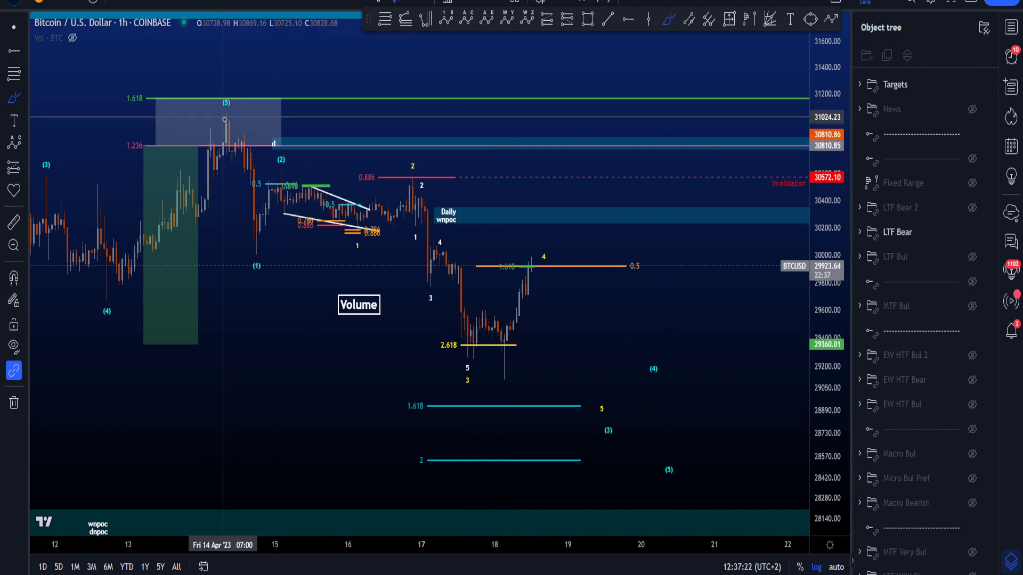
pyautogui.moveTo(223, 117)
pyautogui.mouseDown()
pyautogui.moveTo(262, 275)
pyautogui.moveTo(421, 171)
pyautogui.mouseUp()
pyautogui.press('Delete')
pyautogui.moveTo(244, 122)
pyautogui.mouseDown()
pyautogui.moveTo(265, 254)
pyautogui.moveTo(296, 161)
pyautogui.moveTo(354, 231)
pyautogui.moveTo(404, 177)
pyautogui.moveTo(471, 358)
pyautogui.moveTo(525, 286)
pyautogui.moveTo(582, 342)
pyautogui.moveTo(606, 439)
pyautogui.moveTo(606, 423)
pyautogui.moveTo(664, 417)
pyautogui.moveTo(681, 468)
pyautogui.mouseUp()
pyautogui.hotkey('ctrl', 'z')
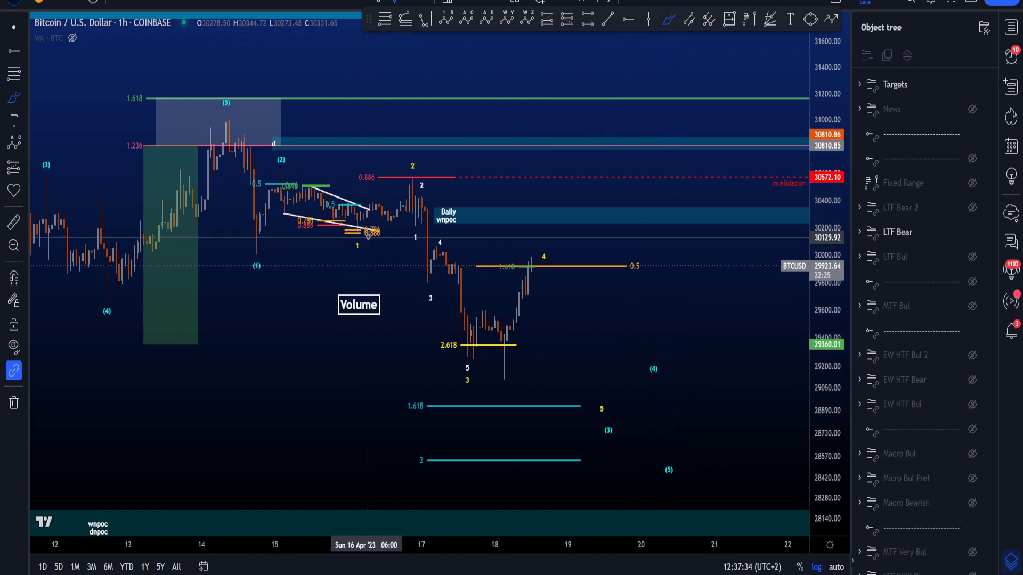
# Step: Circle the wedge after wave (2) and sketch a steeper impulsive drop from wave (5) for comparison, undoing every stroke
pyautogui.moveTo(280, 163)
pyautogui.mouseDown()
pyautogui.moveTo(349, 176)
pyautogui.moveTo(279, 232)
pyautogui.moveTo(354, 186)
pyautogui.mouseUp()
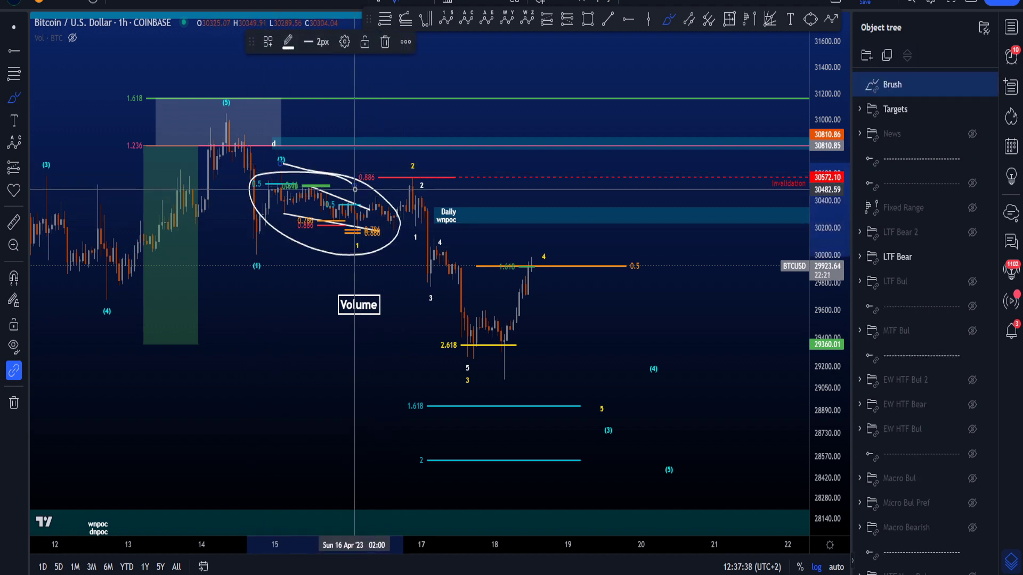
pyautogui.hotkey('ctrl', 'z')
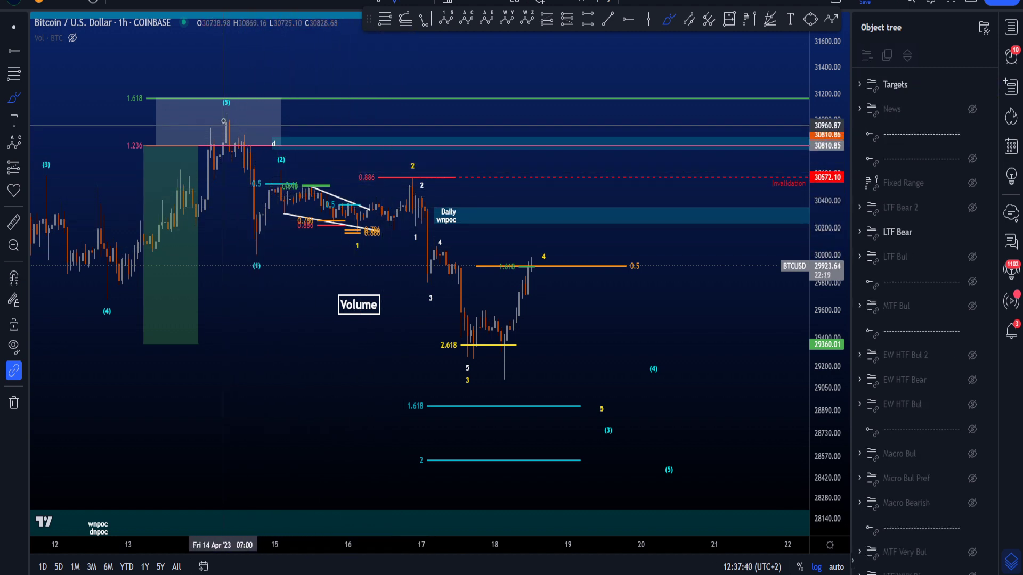
pyautogui.moveTo(225, 122)
pyautogui.mouseDown()
pyautogui.moveTo(262, 243)
pyautogui.moveTo(298, 176)
pyautogui.moveTo(343, 292)
pyautogui.moveTo(397, 319)
pyautogui.moveTo(442, 503)
pyautogui.mouseUp()
pyautogui.moveTo(346, 277)
pyautogui.mouseDown()
pyautogui.moveTo(251, 250)
pyautogui.moveTo(264, 228)
pyautogui.mouseUp()
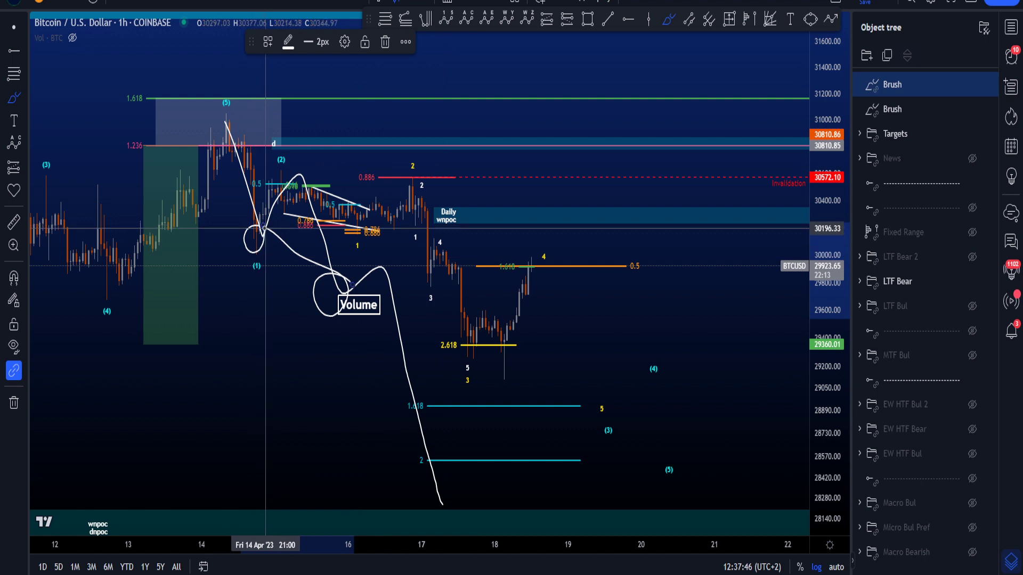
pyautogui.hotkey('ctrl', 'z')
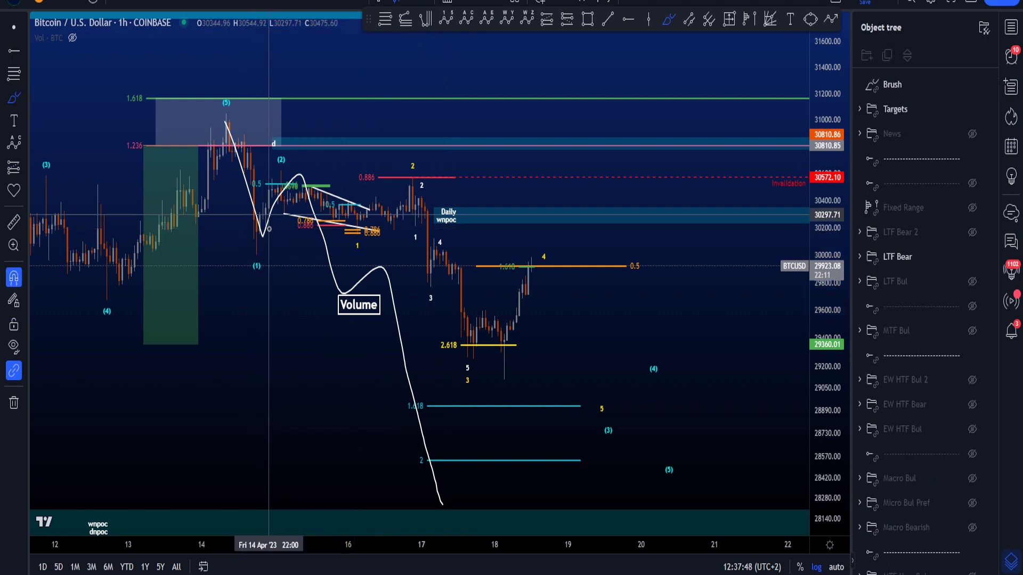
pyautogui.hotkey('ctrl', 'z')
pyautogui.moveTo(292, 143)
pyautogui.mouseDown()
pyautogui.moveTo(306, 150)
pyautogui.moveTo(278, 168)
pyautogui.mouseUp()
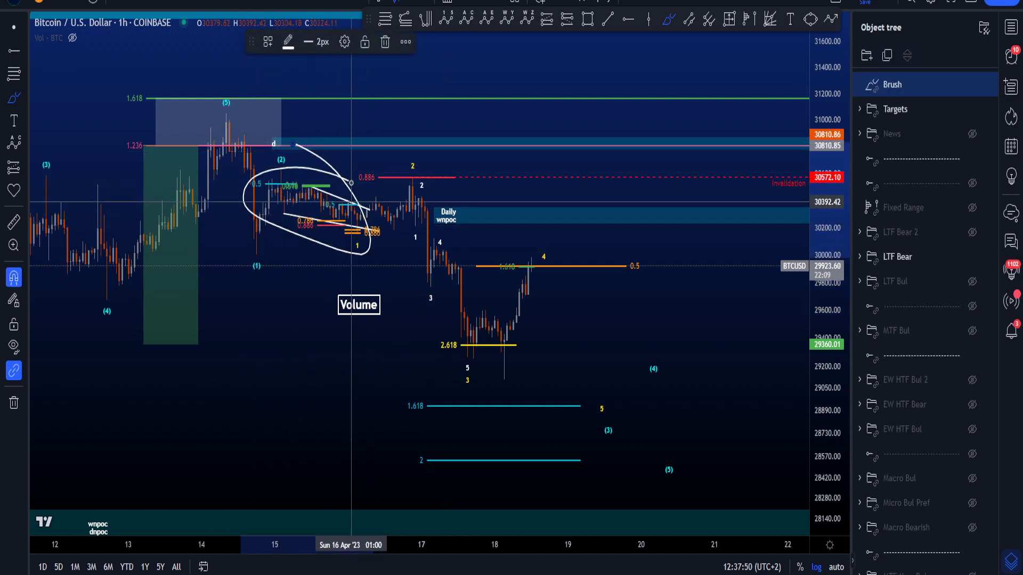
pyautogui.hotkey('ctrl', 'z')
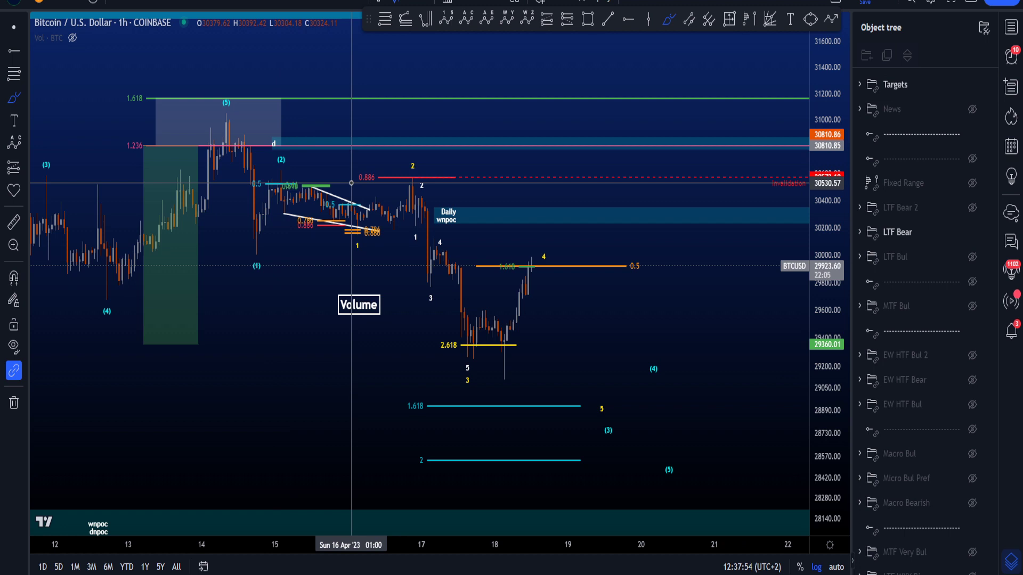
# Step: Show the volume indicator and trace the (5)–(1) and 2–3 declines with Brush strokes, undoing the strokes
pyautogui.click(73, 36)
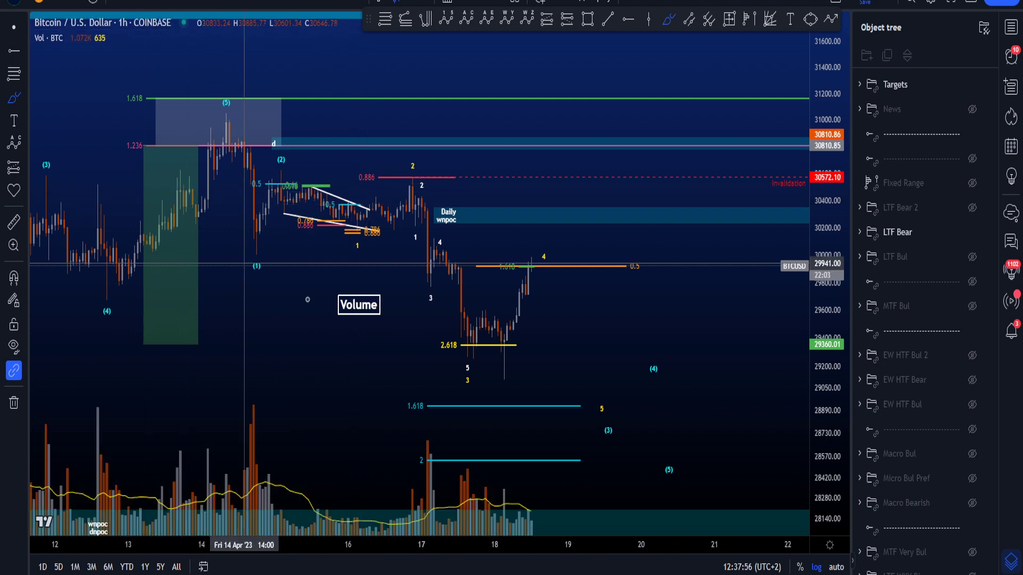
pyautogui.moveTo(348, 266)
pyautogui.mouseDown()
pyautogui.moveTo(318, 306)
pyautogui.moveTo(376, 284)
pyautogui.mouseUp()
pyautogui.hotkey('ctrl', 'z')
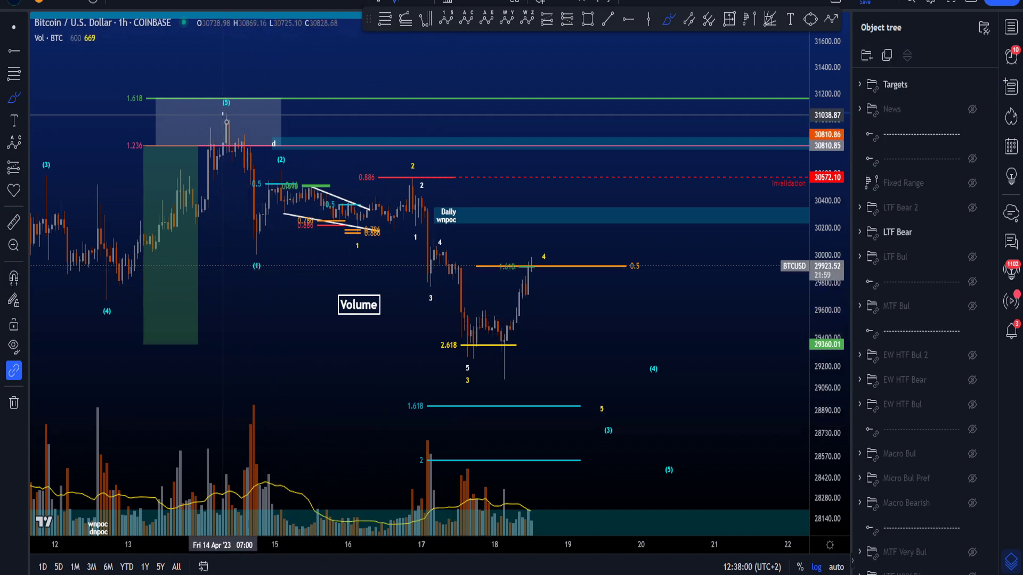
pyautogui.moveTo(223, 113); pyautogui.dragTo(257, 240)
pyautogui.moveTo(401, 189); pyautogui.dragTo(496, 367)
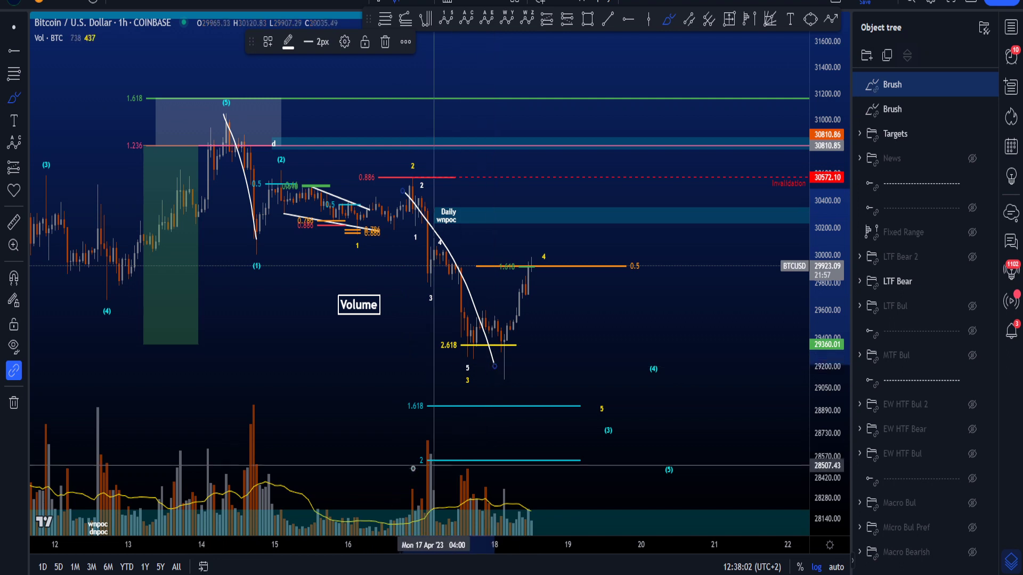
pyautogui.hotkey('ctrl', 'z')
pyautogui.hotkey('ctrl', 'z')
# Step: Sketch Brush strokes across the volume bars and the price decline between wave (5) and yellow wave 3, undoing them
pyautogui.moveTo(244, 397)
pyautogui.mouseDown()
pyautogui.moveTo(571, 499)
pyautogui.moveTo(295, 413)
pyautogui.moveTo(540, 486)
pyautogui.mouseUp()
pyautogui.hotkey('ctrl', 'z')
pyautogui.hotkey('ctrl', 'z')
pyautogui.moveTo(258, 143)
pyautogui.mouseDown()
pyautogui.moveTo(375, 210)
pyautogui.moveTo(498, 354)
pyautogui.mouseUp()
pyautogui.hotkey('ctrl', 'z')
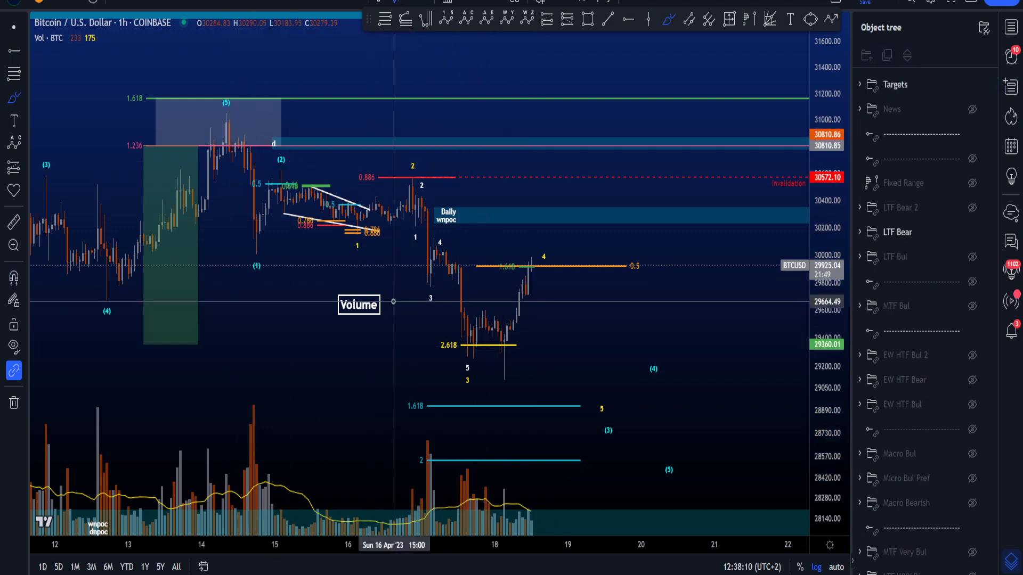
# Step: Sketch Brush strokes from the wave (5), (2) and yellow wave 2 highs towards the lower targets, undoing them
pyautogui.moveTo(211, 143)
pyautogui.mouseDown()
pyautogui.moveTo(278, 191)
pyautogui.moveTo(367, 234)
pyautogui.moveTo(405, 186)
pyautogui.moveTo(418, 185)
pyautogui.moveTo(504, 255)
pyautogui.moveTo(571, 408)
pyautogui.moveTo(599, 559)
pyautogui.mouseUp()
pyautogui.hotkey('ctrl', 'z')
pyautogui.moveTo(411, 180)
pyautogui.mouseDown()
pyautogui.moveTo(588, 452)
pyautogui.moveTo(580, 446)
pyautogui.mouseUp()
pyautogui.moveTo(298, 177)
pyautogui.mouseDown()
pyautogui.moveTo(571, 414)
pyautogui.moveTo(587, 470)
pyautogui.mouseUp()
pyautogui.hotkey('ctrl', 'z')
pyautogui.hotkey('ctrl', 'z')
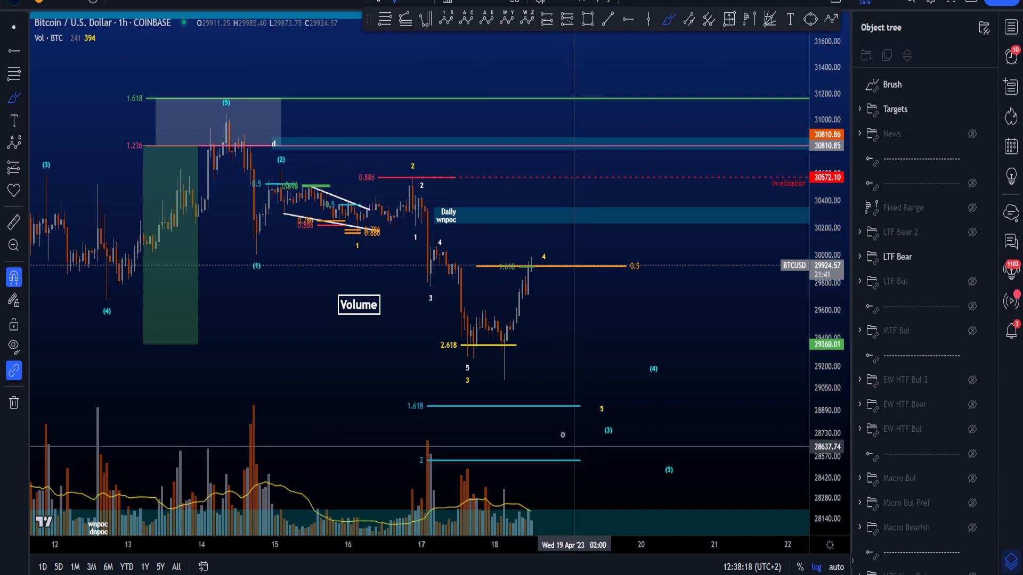
# Step: Sketch a rising Brush curve from the volume bars and circle the 17–18 April volume, undoing both strokes
pyautogui.moveTo(396, 472); pyautogui.dragTo(594, 362)
pyautogui.moveTo(562, 416); pyautogui.dragTo(625, 287)
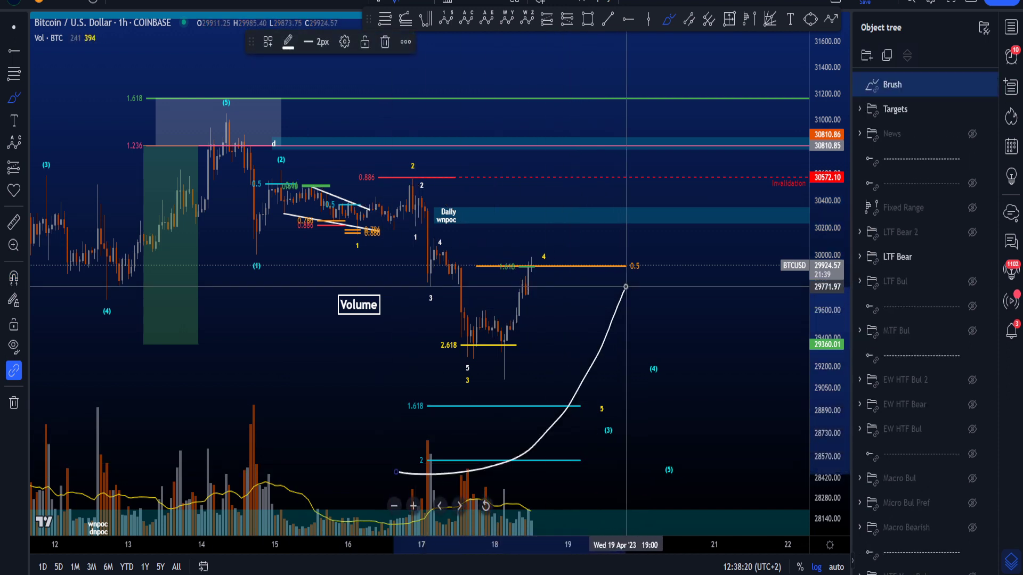
pyautogui.hotkey('ctrl', 'z')
pyautogui.moveTo(534, 500)
pyautogui.mouseDown()
pyautogui.moveTo(433, 499)
pyautogui.moveTo(520, 436)
pyautogui.mouseUp()
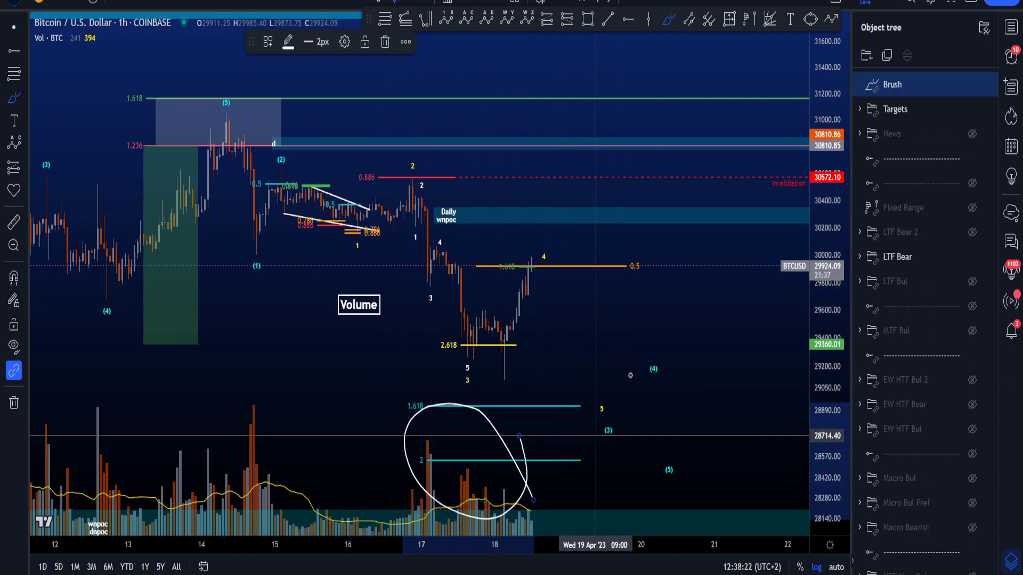
pyautogui.hotkey('ctrl', 'z')
# Step: Brush a mark around the yellow wave 4 high and trace the drop from yellow wave 2 to 3, undoing both
pyautogui.moveTo(829, 304); pyautogui.dragTo(829, 269)
pyautogui.scroll(5, 552, 285)
pyautogui.moveTo(536, 247)
pyautogui.mouseDown()
pyautogui.moveTo(537, 270)
pyautogui.moveTo(525, 245)
pyautogui.mouseUp()
pyautogui.hotkey('ctrl', 'z')
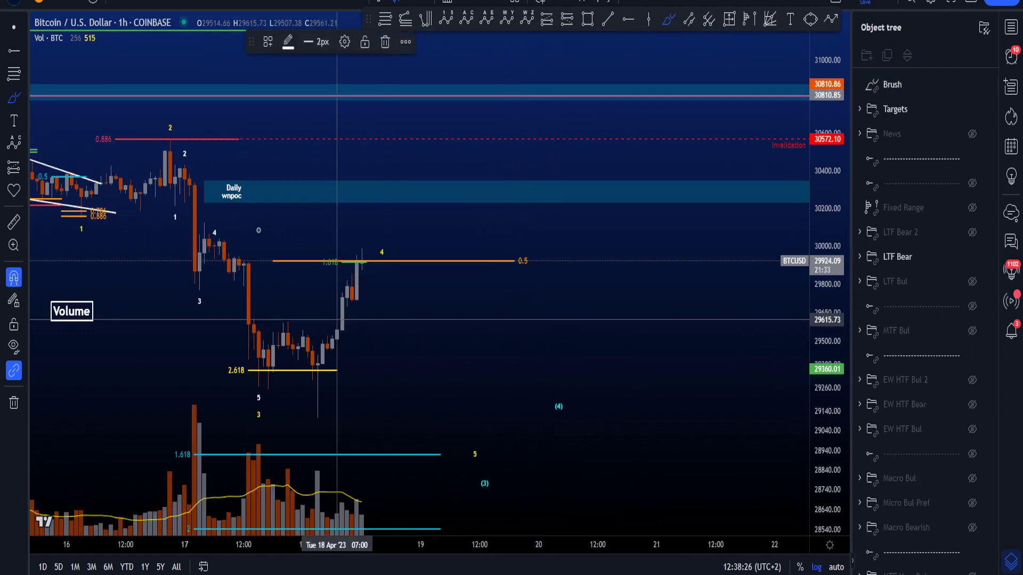
pyautogui.hotkey('ctrl', 'z')
pyautogui.scroll(-1, 216, 165)
pyautogui.moveTo(242, 129)
pyautogui.mouseDown()
pyautogui.moveTo(315, 405)
pyautogui.moveTo(313, 395)
pyautogui.mouseUp()
pyautogui.hotkey('ctrl', 'z')
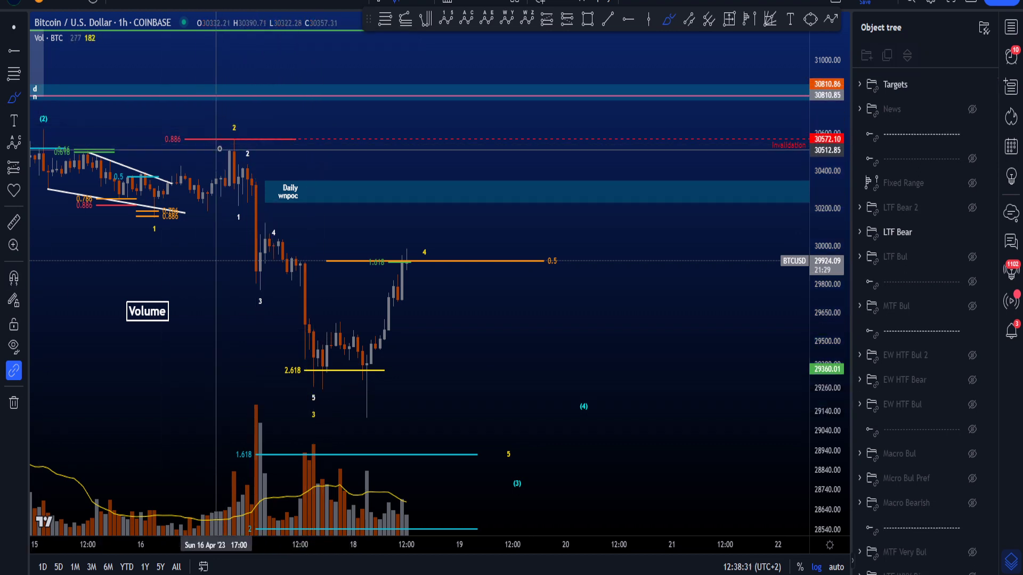
# Step: Trace yellow waves 1 to 4 with the Brush, circle the 0.5 level and project the next drop, undoing each stroke
pyautogui.scroll(-1, 219, 149)
pyautogui.moveTo(131, 142)
pyautogui.mouseDown()
pyautogui.moveTo(183, 167)
pyautogui.moveTo(290, 155)
pyautogui.moveTo(386, 362)
pyautogui.moveTo(454, 264)
pyautogui.mouseUp()
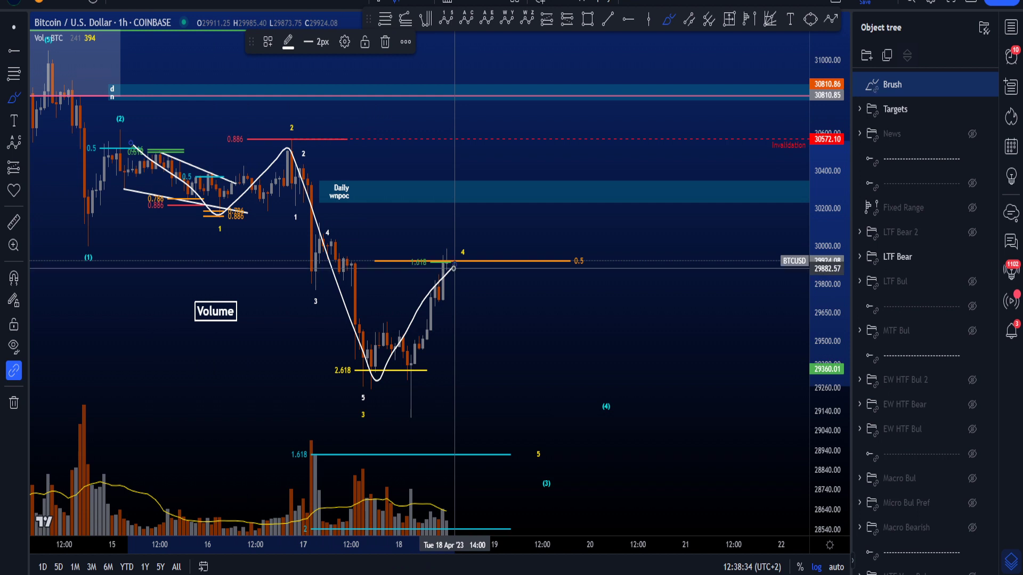
pyautogui.hotkey('ctrl', 'z')
pyautogui.moveTo(581, 251); pyautogui.dragTo(573, 253)
pyautogui.hotkey('ctrl', 'z')
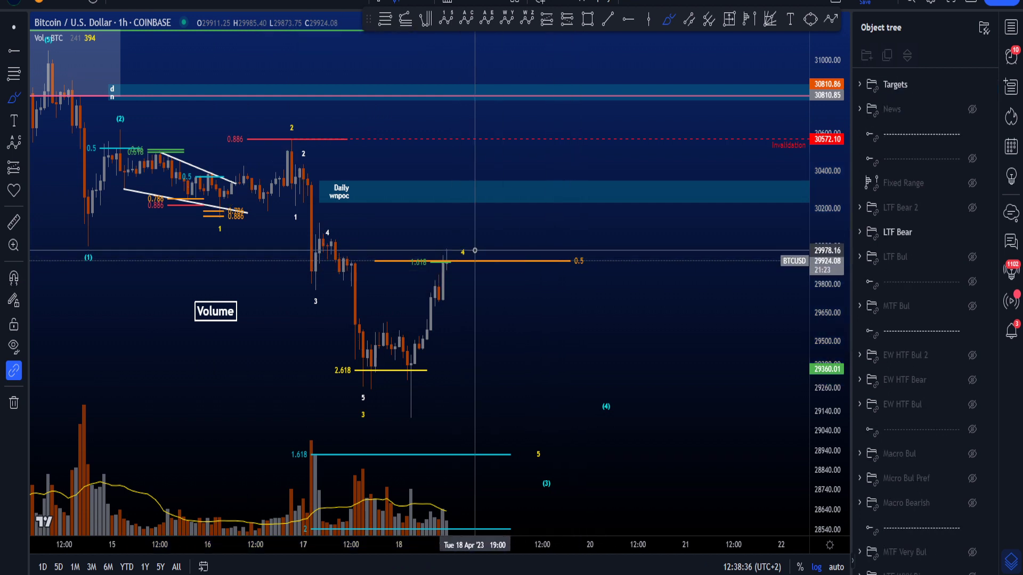
pyautogui.moveTo(468, 243)
pyautogui.mouseDown()
pyautogui.moveTo(462, 281)
pyautogui.moveTo(466, 243)
pyautogui.moveTo(460, 254)
pyautogui.moveTo(526, 319)
pyautogui.moveTo(567, 467)
pyautogui.mouseUp()
pyautogui.hotkey('ctrl', 'z')
# Step: Switch the chart to the 15-minute timeframe, trace the moves from yellow wave 2 to wave 4 with the Brush and remove the stroke
pyautogui.moveTo(812, 426); pyautogui.dragTo(812, 413)
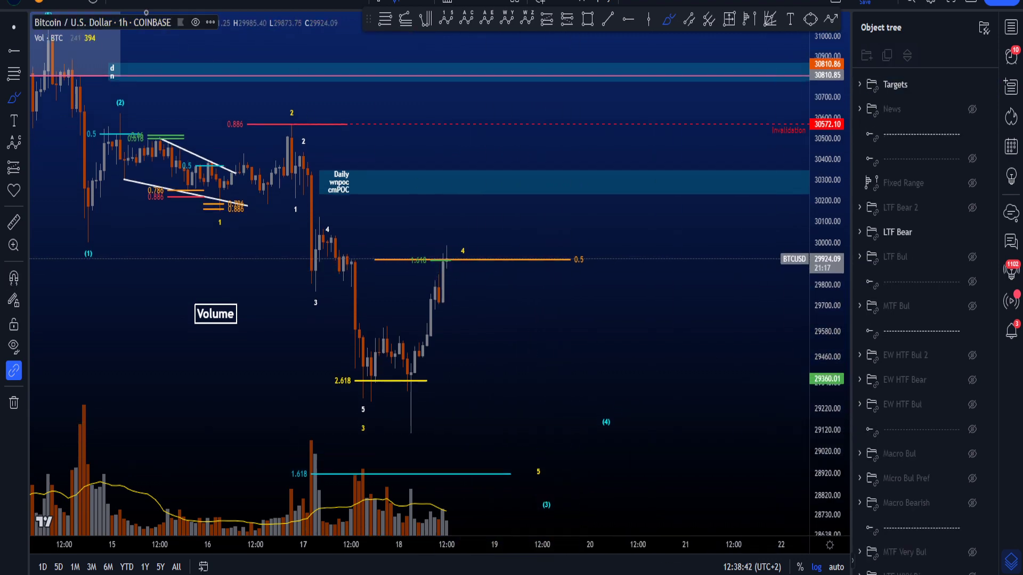
pyautogui.click(163, 3)
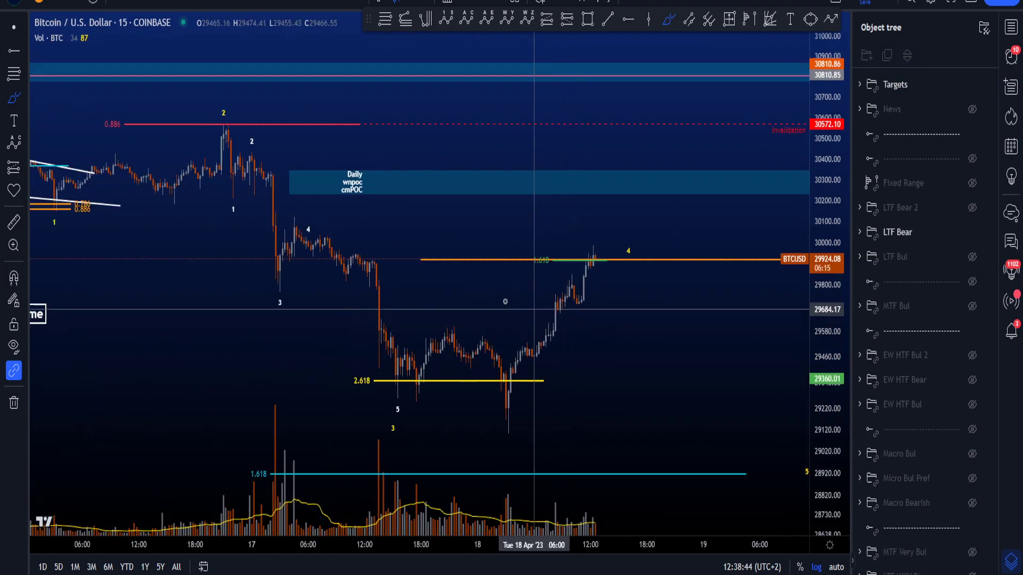
pyautogui.moveTo(201, 133); pyautogui.dragTo(355, 419)
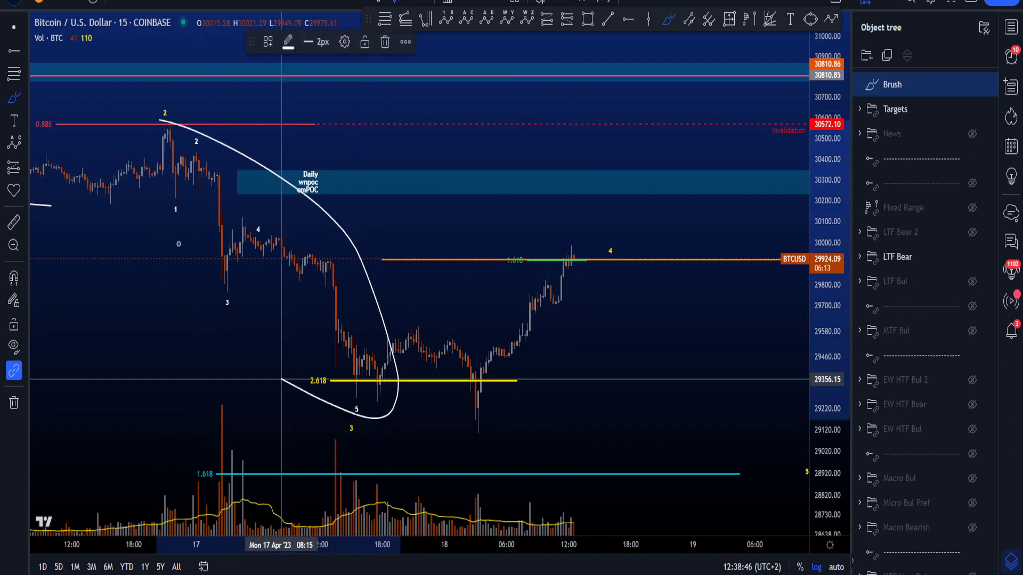
pyautogui.moveTo(158, 119)
pyautogui.mouseDown()
pyautogui.moveTo(169, 197)
pyautogui.moveTo(229, 266)
pyautogui.moveTo(334, 341)
pyautogui.moveTo(360, 386)
pyautogui.moveTo(349, 406)
pyautogui.moveTo(372, 405)
pyautogui.moveTo(373, 365)
pyautogui.moveTo(410, 341)
pyautogui.moveTo(446, 351)
pyautogui.moveTo(490, 432)
pyautogui.moveTo(576, 249)
pyautogui.mouseUp()
pyautogui.press('Delete')
pyautogui.hotkey('ctrl', 'z')
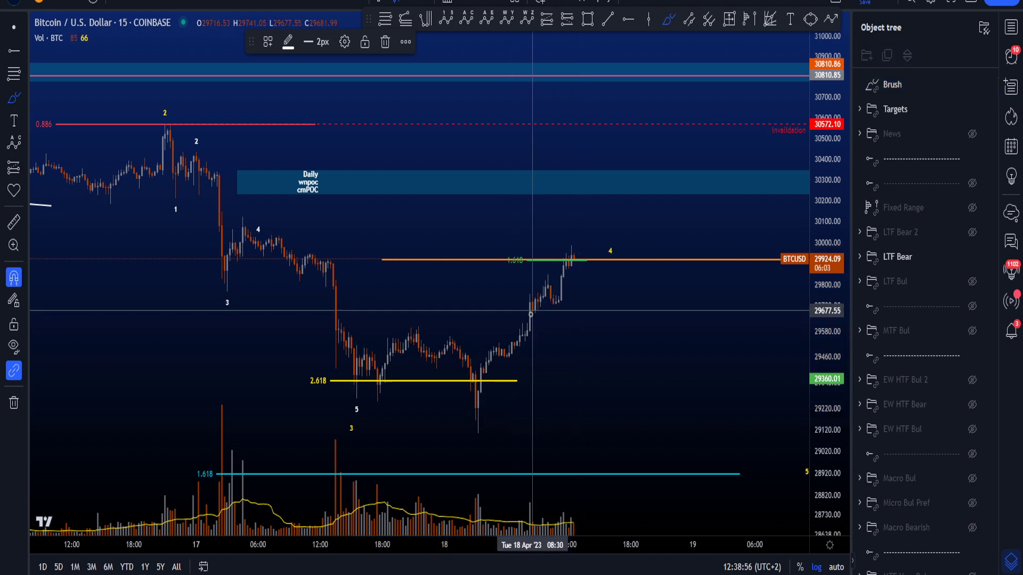
# Step: Hide the volume indicator on the 15-minute chart
pyautogui.moveTo(826, 464); pyautogui.dragTo(815, 434)
pyautogui.scroll(3, 646, 407)
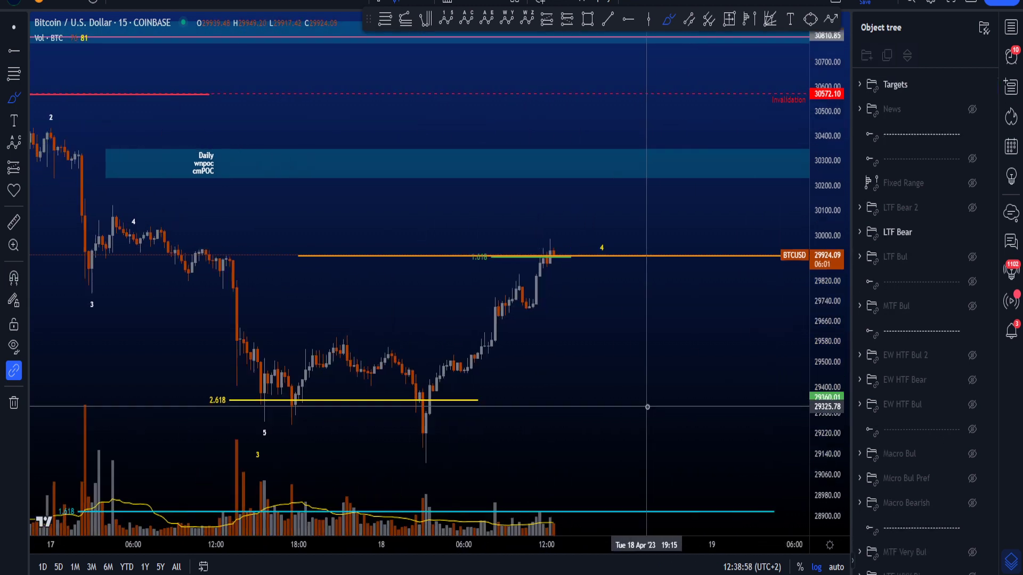
pyautogui.click(72, 37)
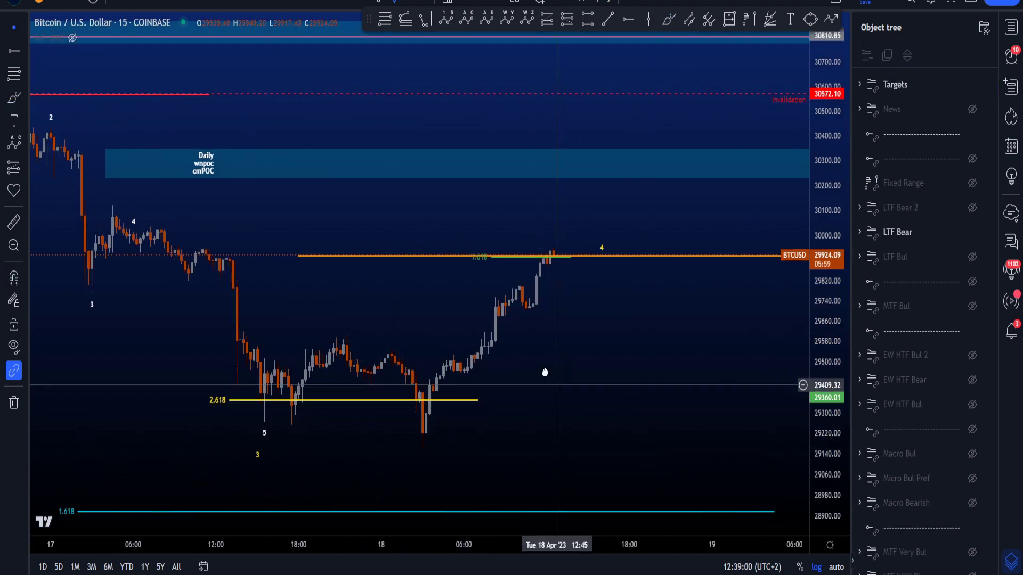
# Step: Draw a Fib Retracement from the white wave 5 low to the next high, show its 1.05–1.618 extensions, shift it to the 18 April low, and delete it
pyautogui.hscroll(2, 429, 38)
pyautogui.click(389, 22)
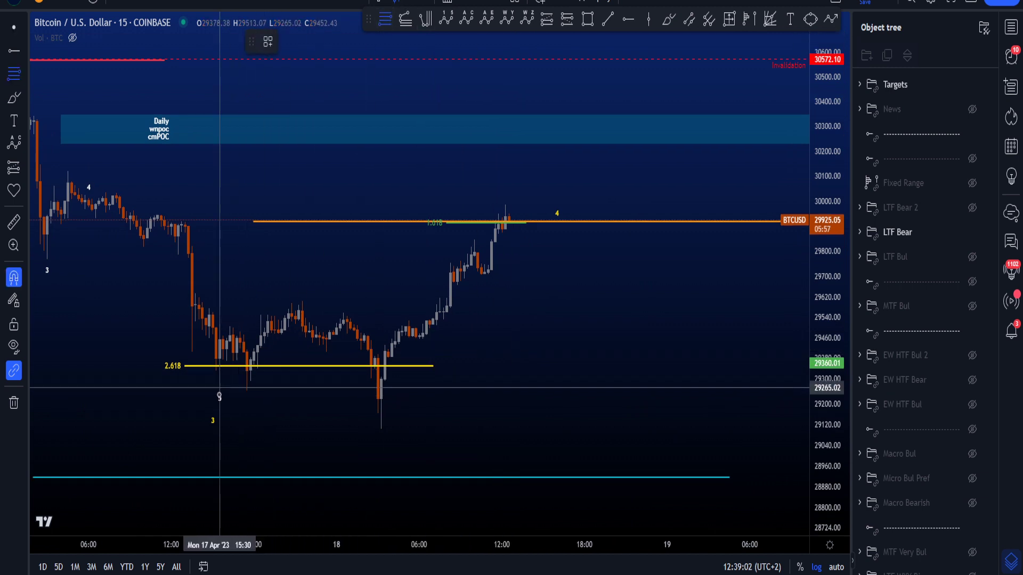
pyautogui.click(219, 388)
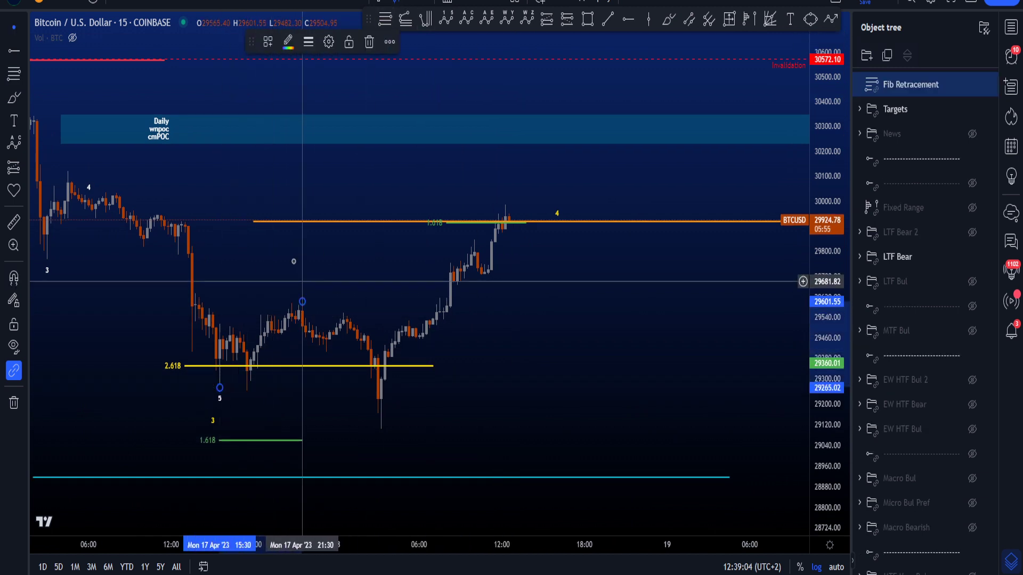
pyautogui.click(268, 42)
pyautogui.click(311, 469)
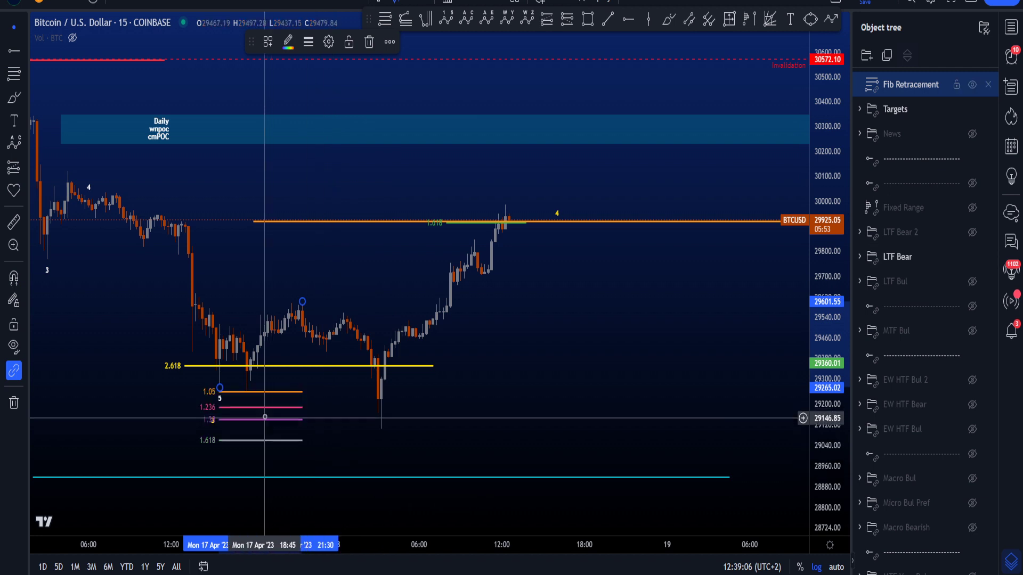
pyautogui.moveTo(265, 426); pyautogui.dragTo(381, 427)
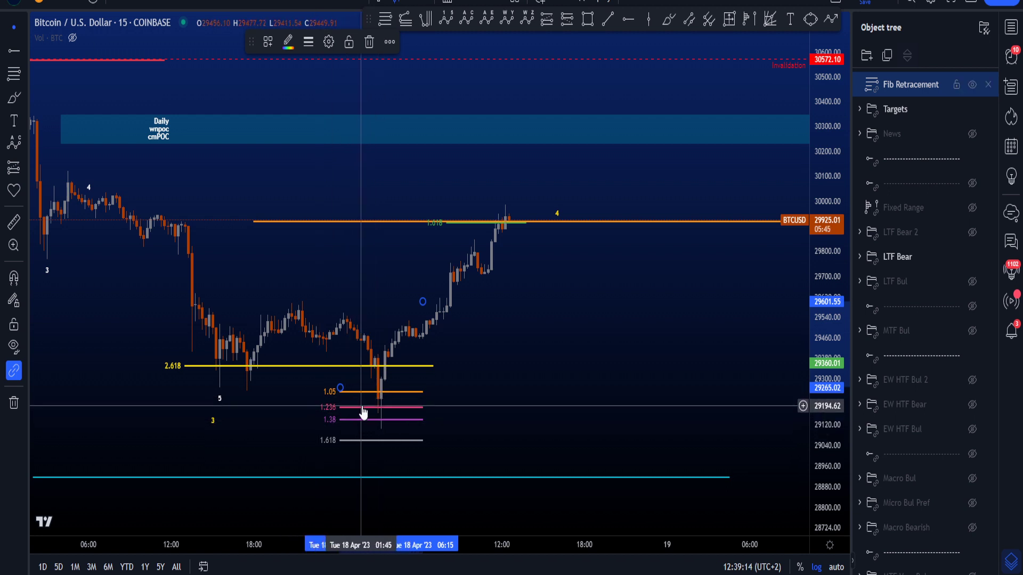
pyautogui.press('Delete')
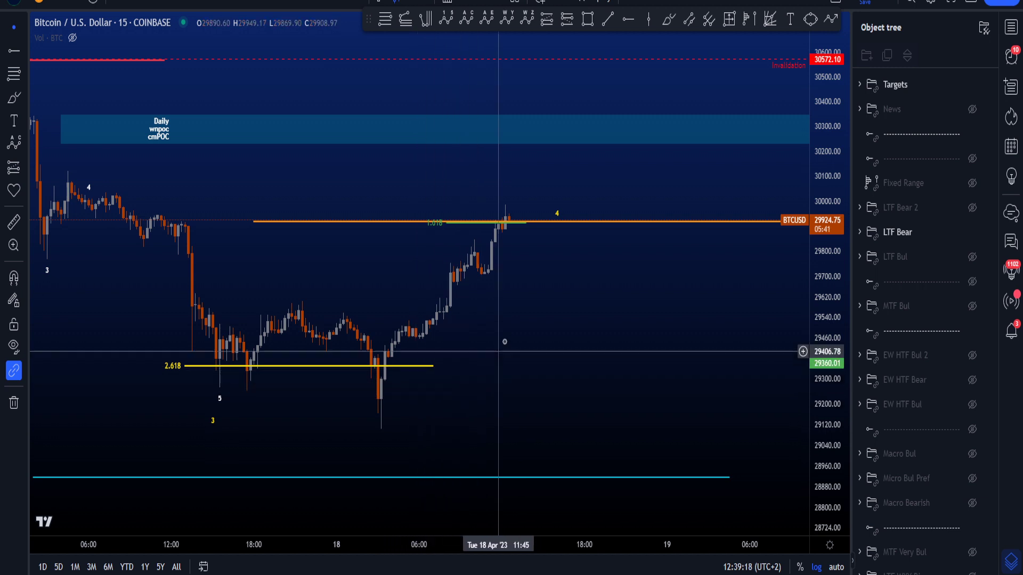
# Step: Trace the rise from the white wave 5 low to the yellow wave 4 area with the Brush and remove the strokes
pyautogui.moveTo(503, 342); pyautogui.dragTo(498, 367)
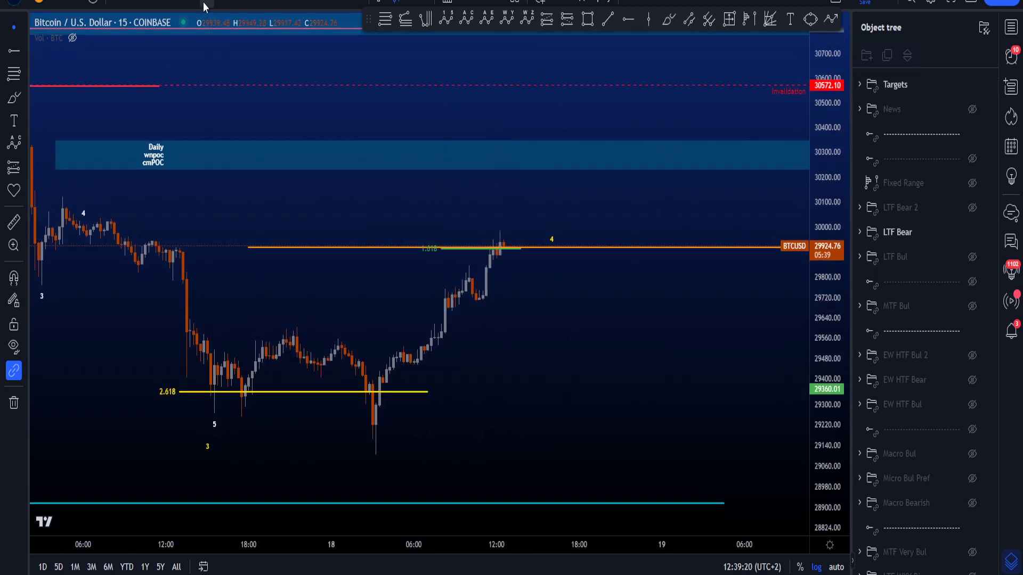
pyautogui.click(669, 19)
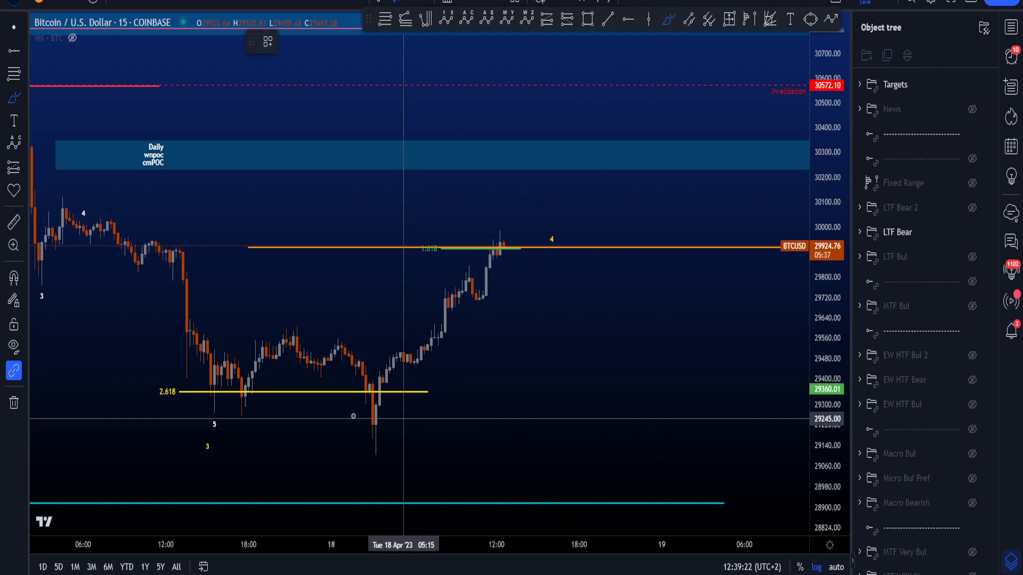
pyautogui.moveTo(214, 406)
pyautogui.mouseDown()
pyautogui.moveTo(292, 333)
pyautogui.moveTo(372, 418)
pyautogui.moveTo(470, 272)
pyautogui.mouseUp()
pyautogui.moveTo(547, 241)
pyautogui.mouseDown()
pyautogui.moveTo(417, 243)
pyautogui.moveTo(548, 242)
pyautogui.mouseUp()
pyautogui.moveTo(817, 441); pyautogui.dragTo(826, 256)
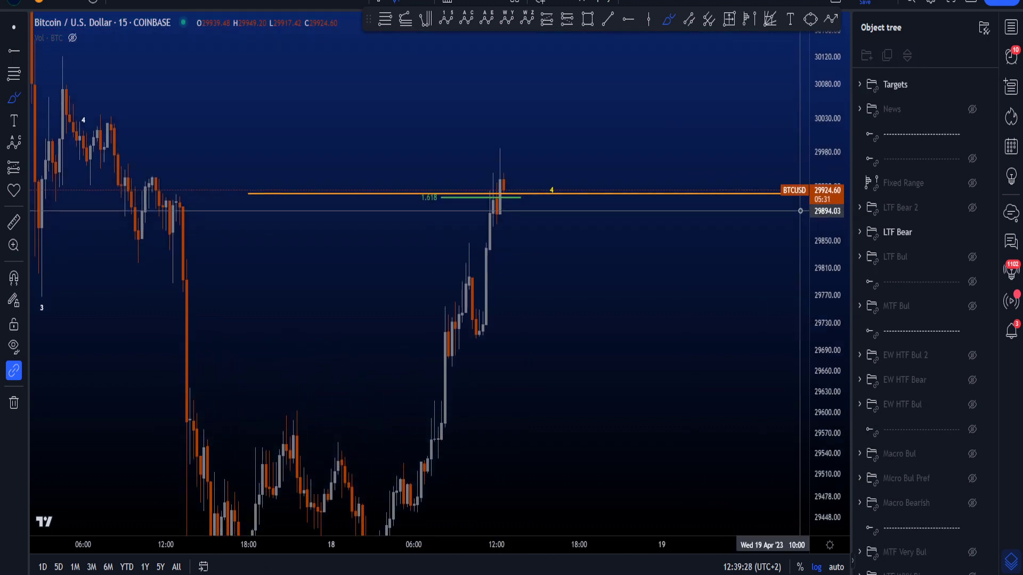
pyautogui.doubleClick(838, 262)
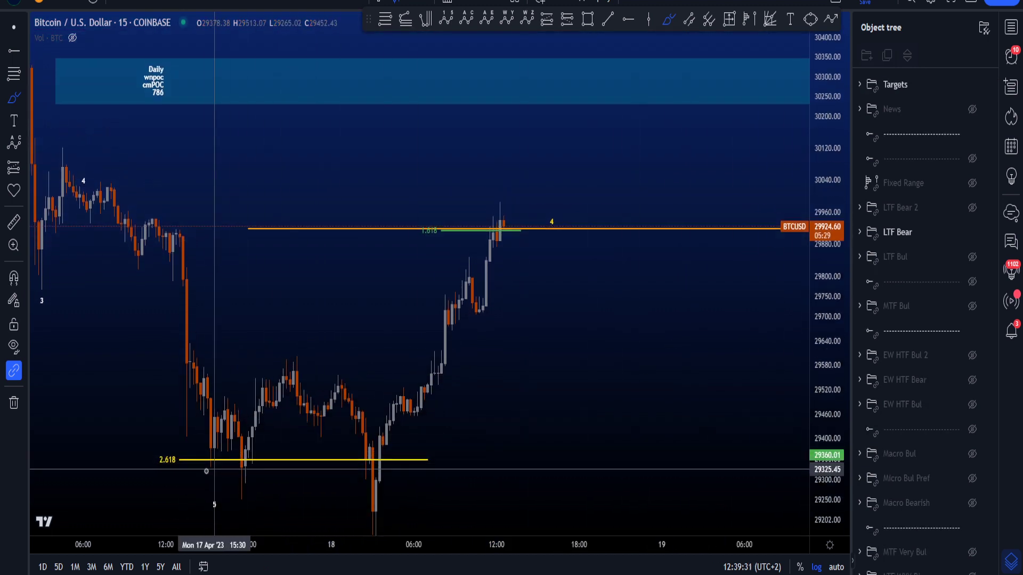
pyautogui.moveTo(208, 470)
pyautogui.mouseDown()
pyautogui.moveTo(303, 363)
pyautogui.moveTo(490, 256)
pyautogui.mouseUp()
pyautogui.press('Delete')
# Step: Circle the candles just above the orange wave 4 level with the Brush and undo the stroke
pyautogui.moveTo(820, 399); pyautogui.dragTo(823, 206)
pyautogui.moveTo(499, 165); pyautogui.dragTo(508, 181)
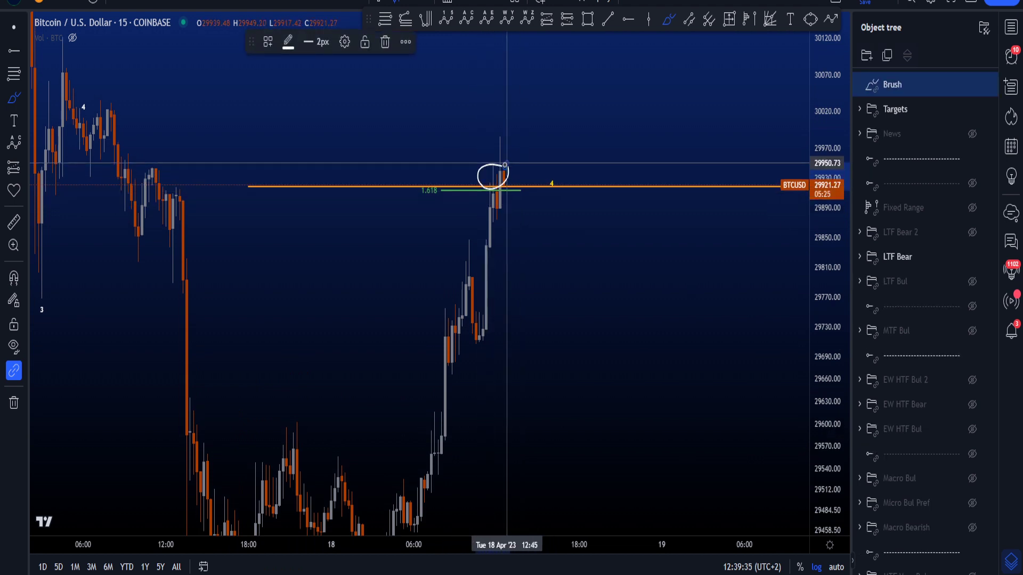
pyautogui.hotkey('ctrl', 'z')
pyautogui.hotkey('ctrl', 'y')
pyautogui.hotkey('ctrl', 'z')
pyautogui.hotkey('ctrl', 'z')
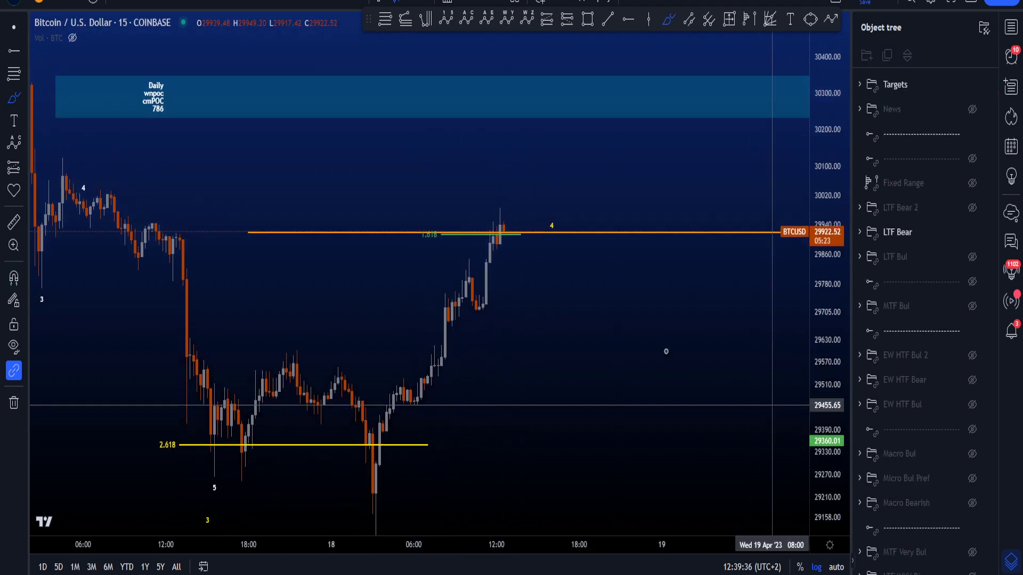
# Step: Switch the chart to the 1-hour timeframe and frame the drop and rebound between yellow waves 2 and 4
pyautogui.click(207, 5)
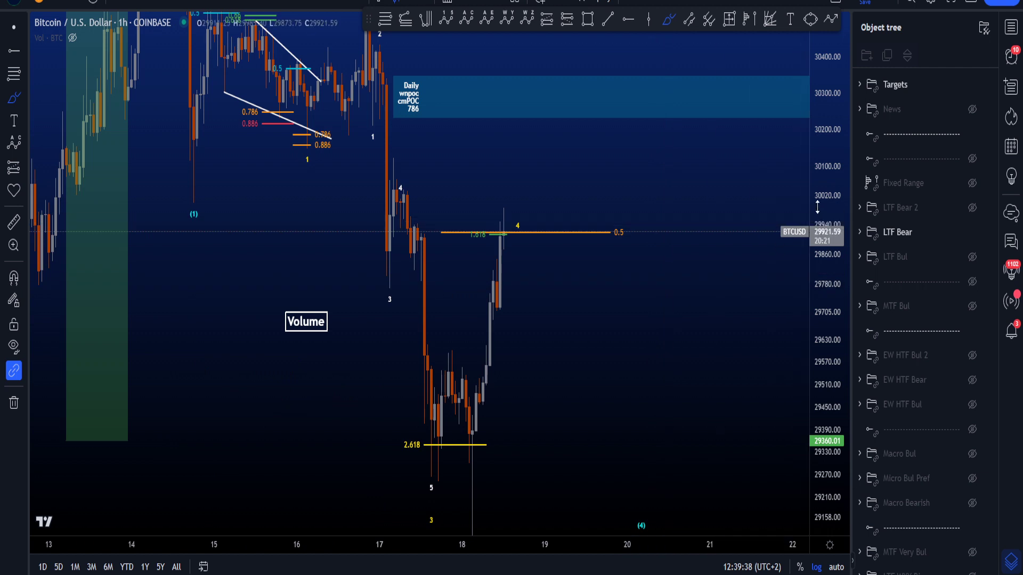
pyautogui.moveTo(817, 208); pyautogui.dragTo(819, 328)
pyautogui.scroll(5, 522, 298)
pyautogui.moveTo(819, 390); pyautogui.dragTo(819, 304)
pyautogui.scroll(3, 648, 348)
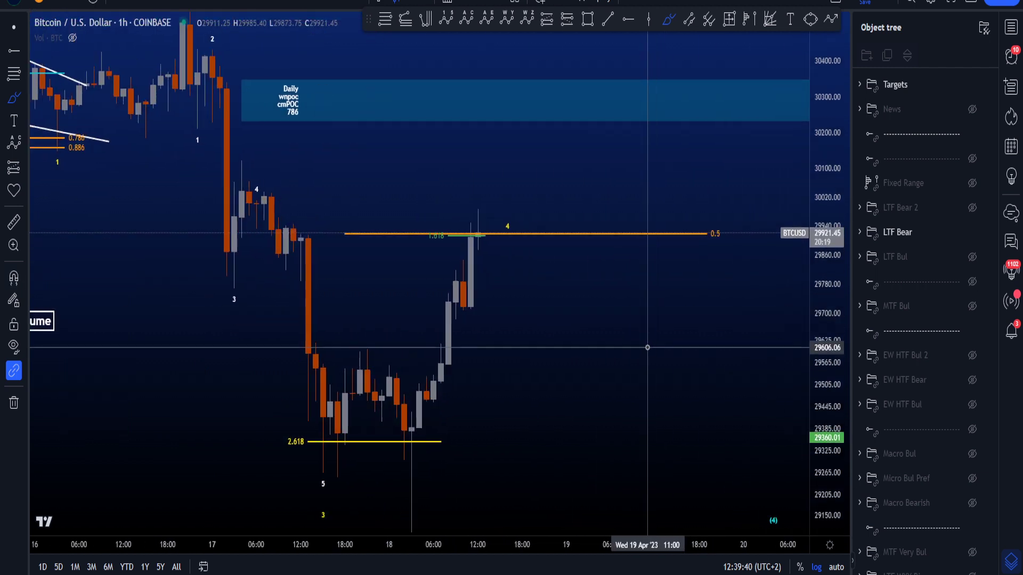
# Step: Brush marks from the white wave 5 low to the 0.5 level, circle the candle close there and mark just below it, undoing each stroke
pyautogui.moveTo(316, 459)
pyautogui.mouseDown()
pyautogui.moveTo(355, 371)
pyautogui.moveTo(413, 477)
pyautogui.moveTo(483, 243)
pyautogui.moveTo(466, 219)
pyautogui.moveTo(478, 235)
pyautogui.mouseUp()
pyautogui.press('Delete')
pyautogui.hotkey('ctrl', 'z')
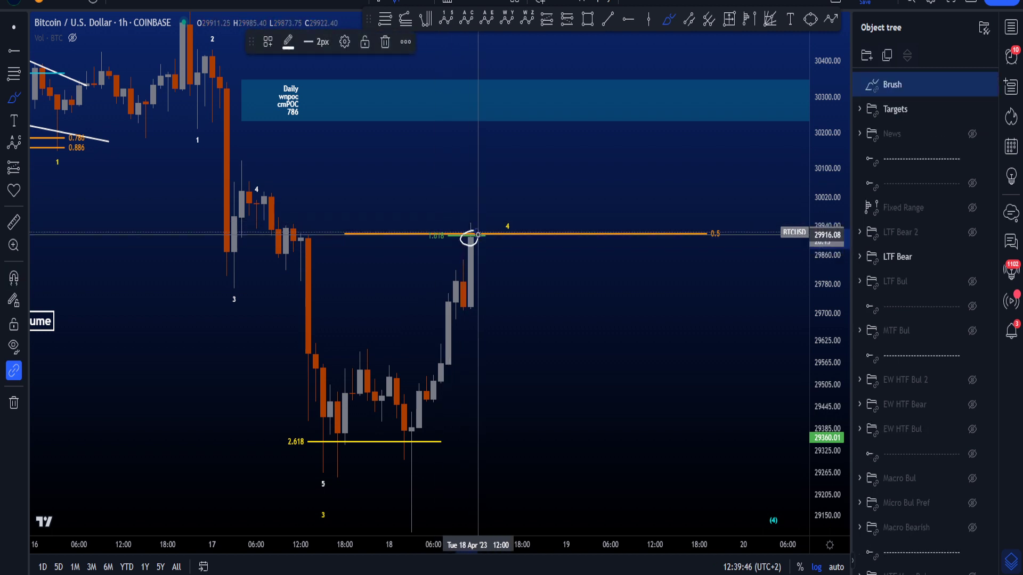
pyautogui.hotkey('ctrl', 'z')
pyautogui.doubleClick(818, 187)
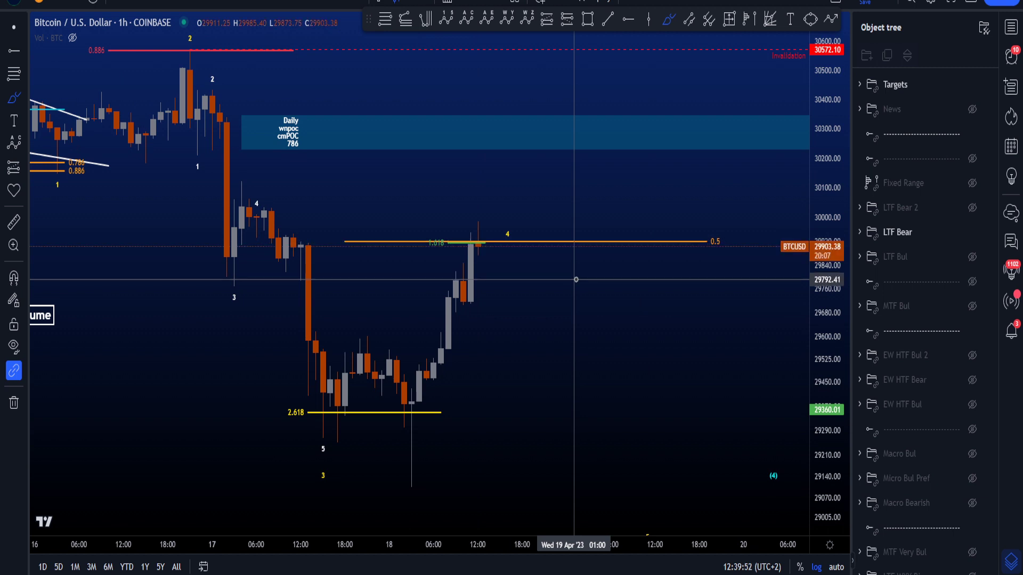
pyautogui.moveTo(434, 255)
pyautogui.mouseDown()
pyautogui.moveTo(427, 242)
pyautogui.moveTo(521, 256)
pyautogui.moveTo(436, 259)
pyautogui.mouseUp()
pyautogui.hotkey('ctrl', 'z')
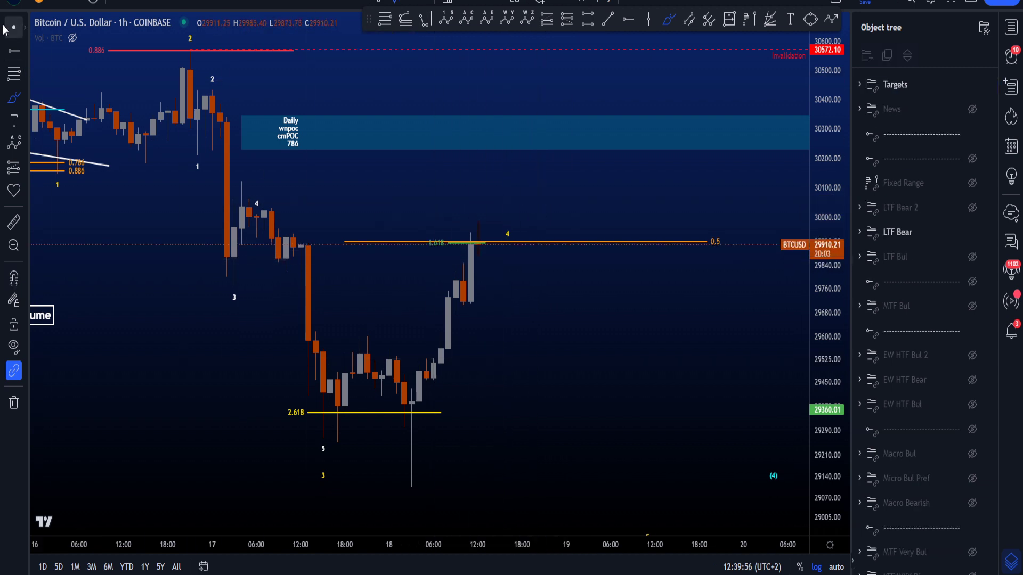
# Step: Hide the LTF Bear drawing group and show the LTF Bear 2 group
pyautogui.scroll(-5, 633, 371)
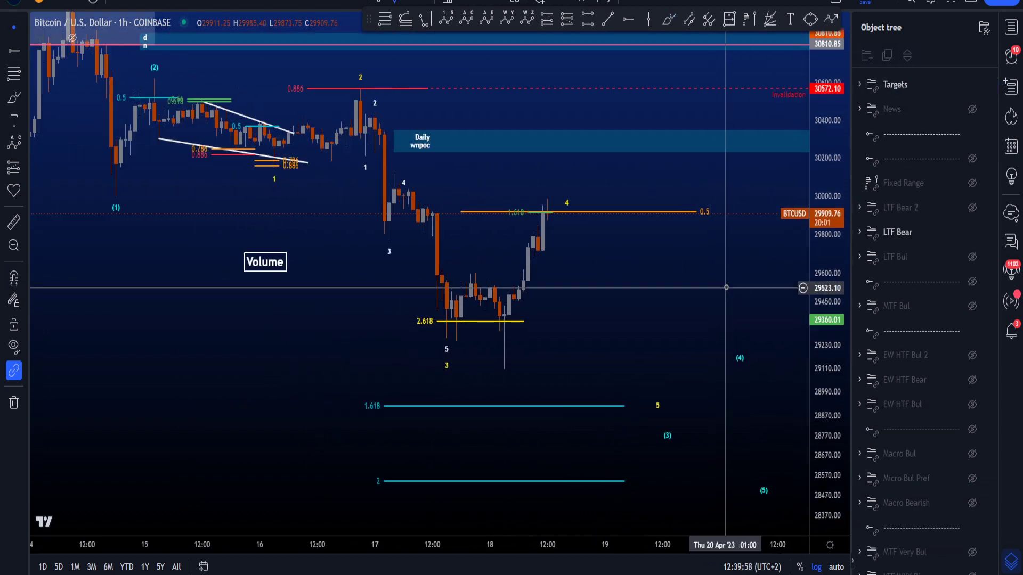
pyautogui.moveTo(726, 288); pyautogui.dragTo(645, 315)
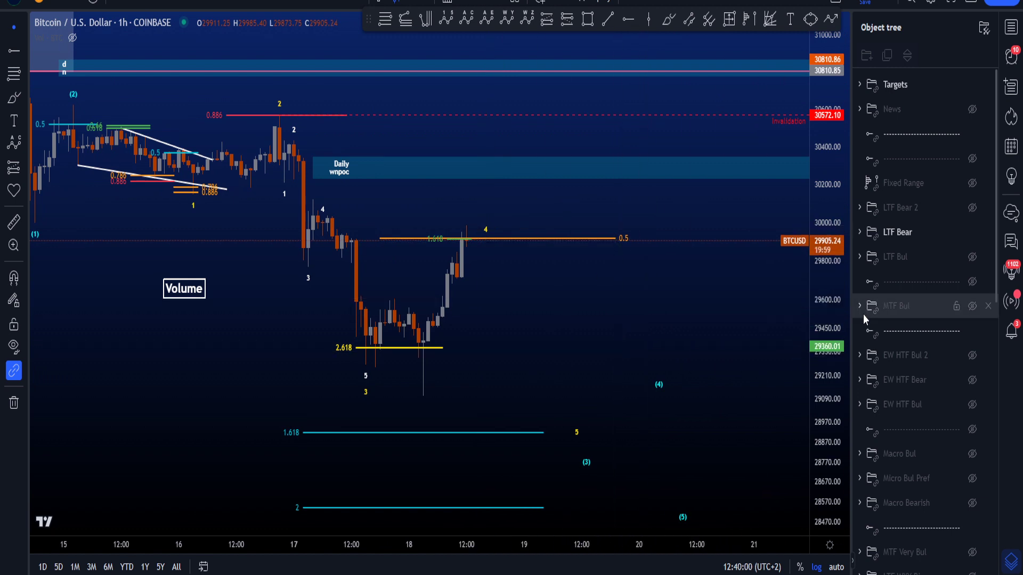
pyautogui.click(972, 232)
pyautogui.click(973, 207)
pyautogui.scroll(-3, 683, 305)
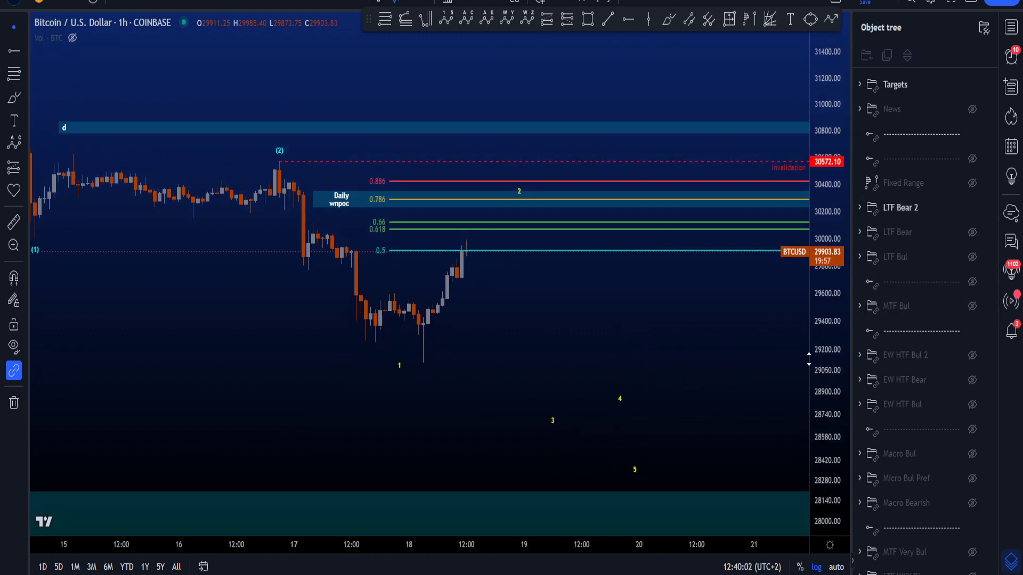
pyautogui.moveTo(663, 303); pyautogui.dragTo(605, 313)
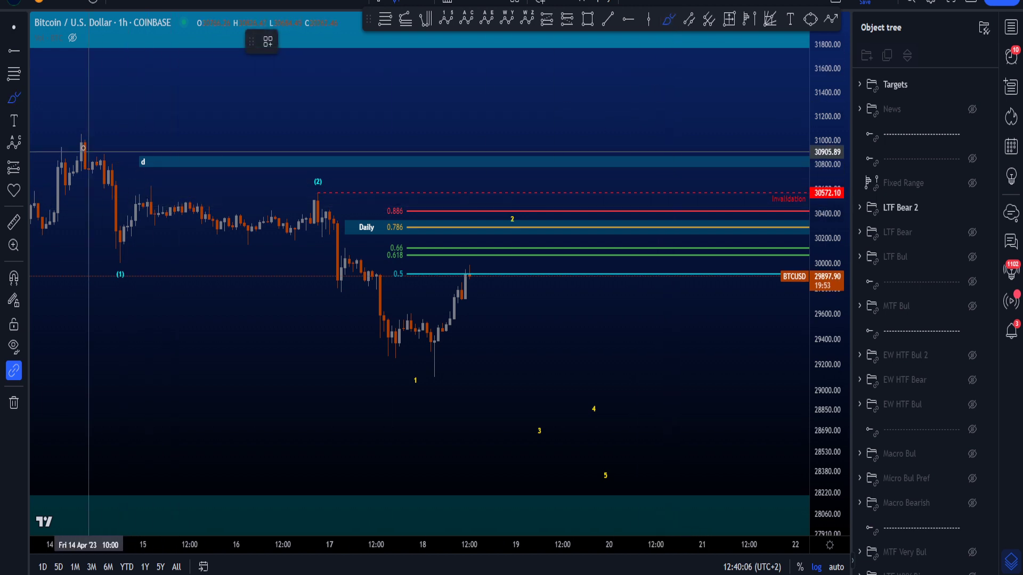
# Step: Trace the count from the 14 April high through (1), (2), 1 and 2 into a decline, circle the (1) and 1 lows, and delete the strokes
pyautogui.moveTo(84, 141)
pyautogui.mouseDown()
pyautogui.moveTo(114, 271)
pyautogui.moveTo(185, 185)
pyautogui.moveTo(307, 192)
pyautogui.moveTo(415, 377)
pyautogui.moveTo(470, 300)
pyautogui.mouseUp()
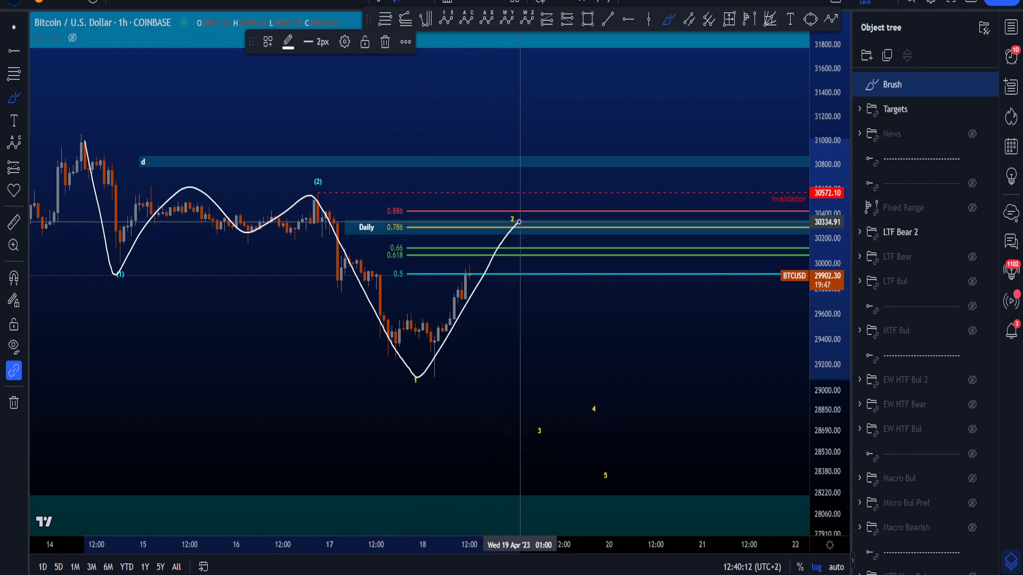
pyautogui.moveTo(519, 222)
pyautogui.mouseDown()
pyautogui.moveTo(628, 469)
pyautogui.moveTo(645, 535)
pyautogui.mouseUp()
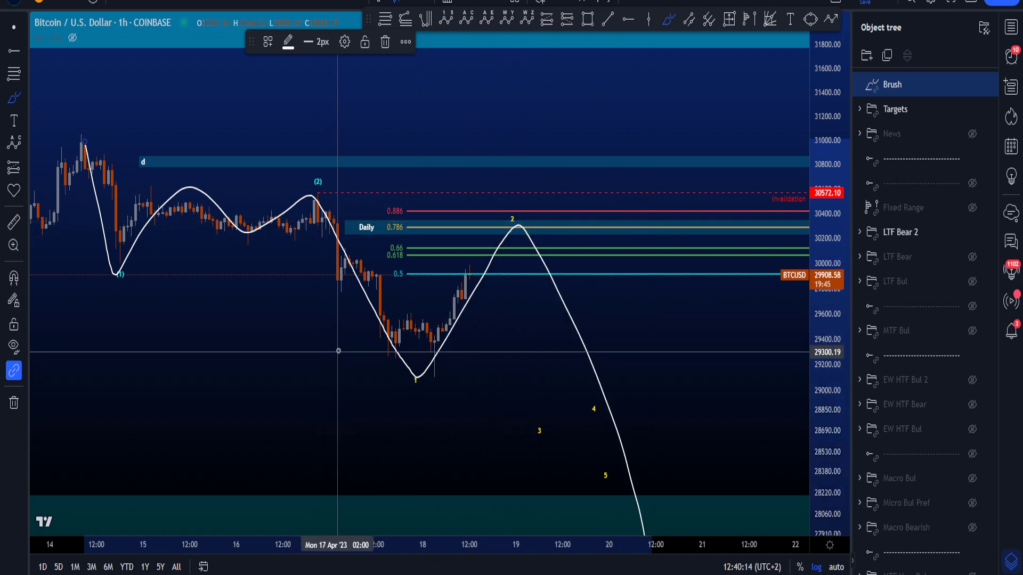
pyautogui.press('Delete')
pyautogui.moveTo(437, 351)
pyautogui.mouseDown()
pyautogui.moveTo(370, 345)
pyautogui.moveTo(427, 334)
pyautogui.moveTo(152, 264)
pyautogui.mouseUp()
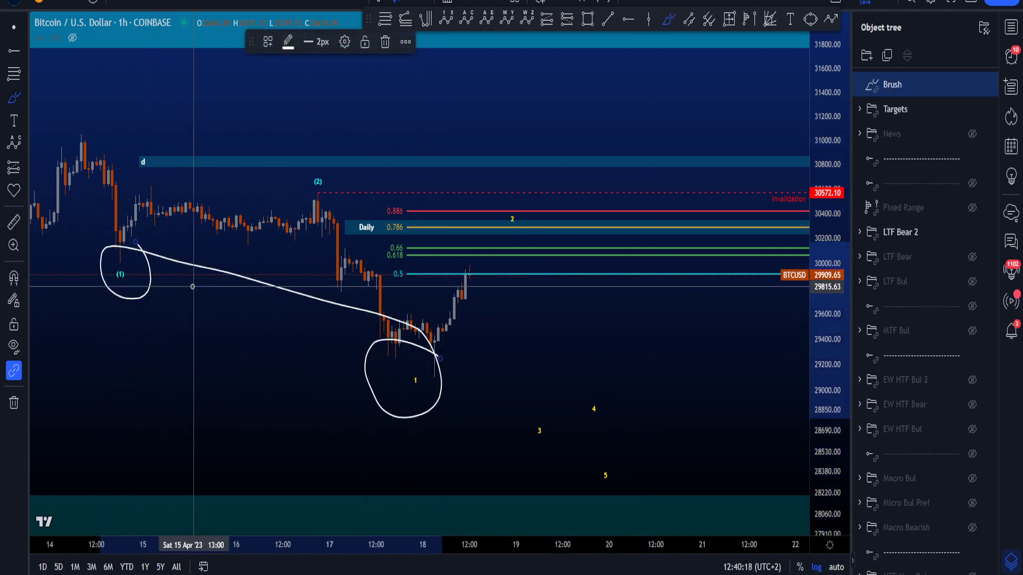
pyautogui.press('Delete')
# Step: Show the volume indicator again, Brush the path from (2) through 1 and 2 downwards plus a rising curve, and undo the strokes
pyautogui.click(72, 41)
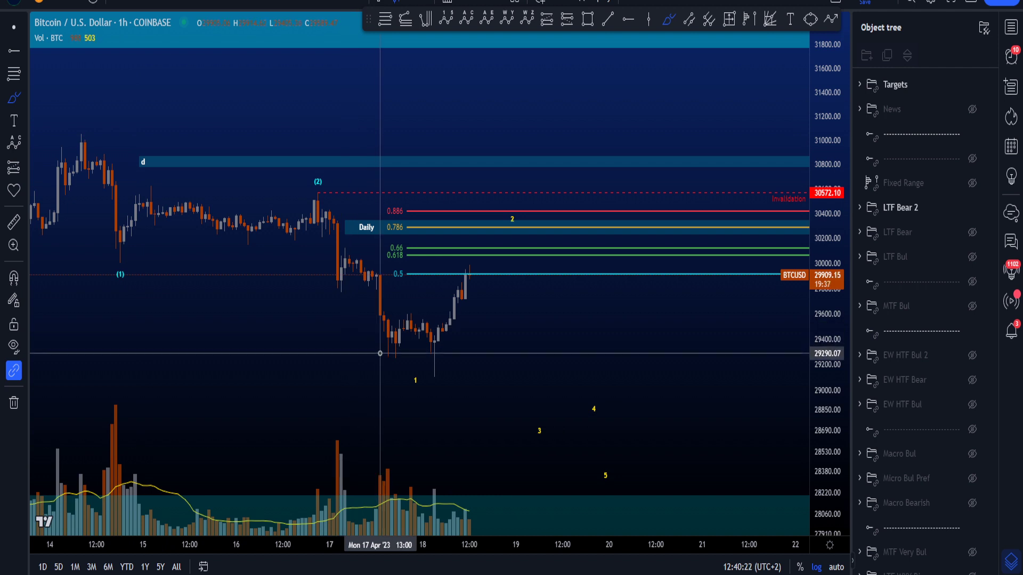
pyautogui.moveTo(318, 196)
pyautogui.mouseDown()
pyautogui.moveTo(372, 275)
pyautogui.moveTo(486, 254)
pyautogui.moveTo(565, 339)
pyautogui.moveTo(625, 504)
pyautogui.mouseUp()
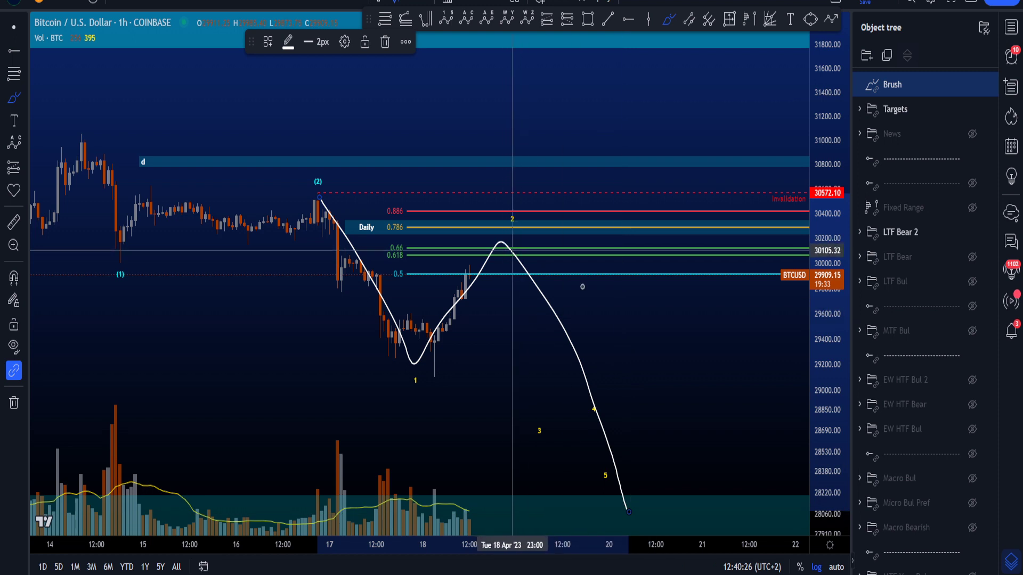
pyautogui.moveTo(518, 253)
pyautogui.mouseDown()
pyautogui.moveTo(425, 325)
pyautogui.moveTo(592, 293)
pyautogui.mouseUp()
pyautogui.hotkey('ctrl', 'z')
pyautogui.moveTo(475, 466)
pyautogui.mouseDown()
pyautogui.moveTo(520, 442)
pyautogui.moveTo(661, 210)
pyautogui.mouseUp()
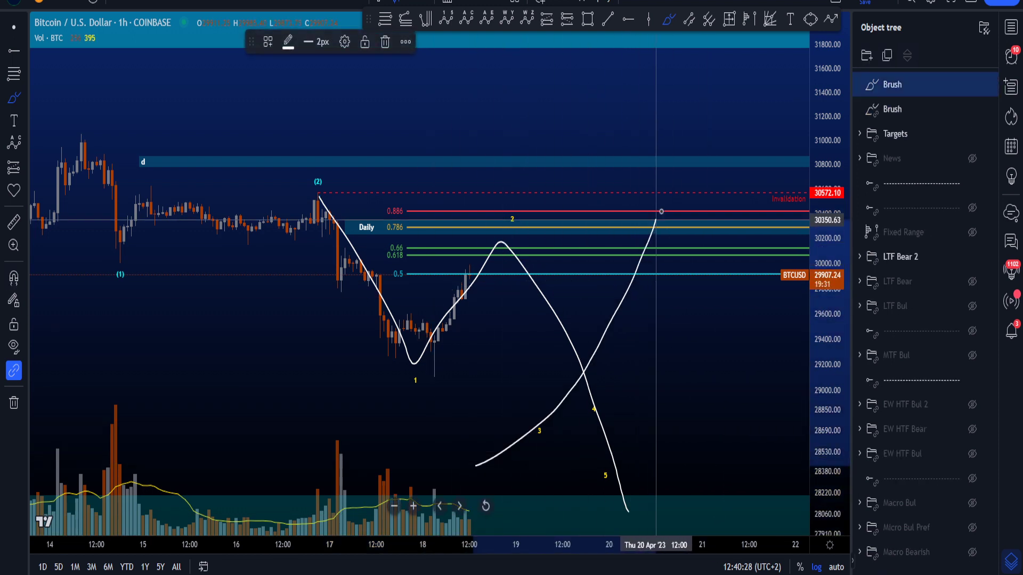
pyautogui.hotkey('ctrl', 'z')
pyautogui.hotkey('ctrl', 'z')
# Step: Mark the 17–18 April volume bars with short Brush strokes and undo them
pyautogui.moveTo(447, 425)
pyautogui.mouseDown()
pyautogui.moveTo(366, 421)
pyautogui.moveTo(286, 468)
pyautogui.moveTo(411, 424)
pyautogui.mouseUp()
pyautogui.hotkey('ctrl', 'z')
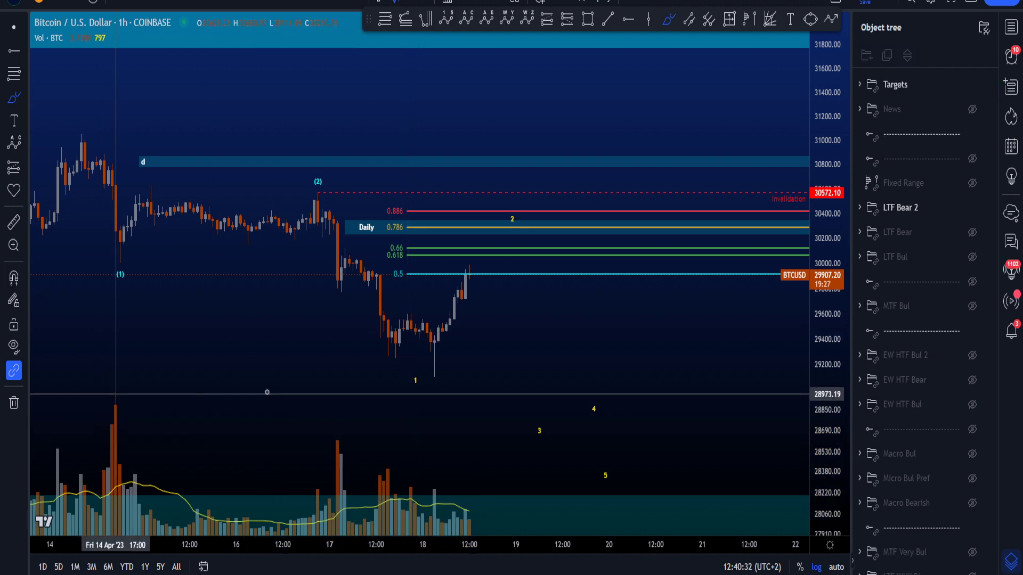
pyautogui.moveTo(366, 457)
pyautogui.mouseDown()
pyautogui.moveTo(130, 392)
pyautogui.moveTo(377, 458)
pyautogui.mouseUp()
pyautogui.hotkey('ctrl', 'z')
# Step: Trace the drop from (2) to yellow wave 1 and the moves from the 14 April high to (2) with the Brush, undoing both
pyautogui.moveTo(318, 201); pyautogui.dragTo(426, 360)
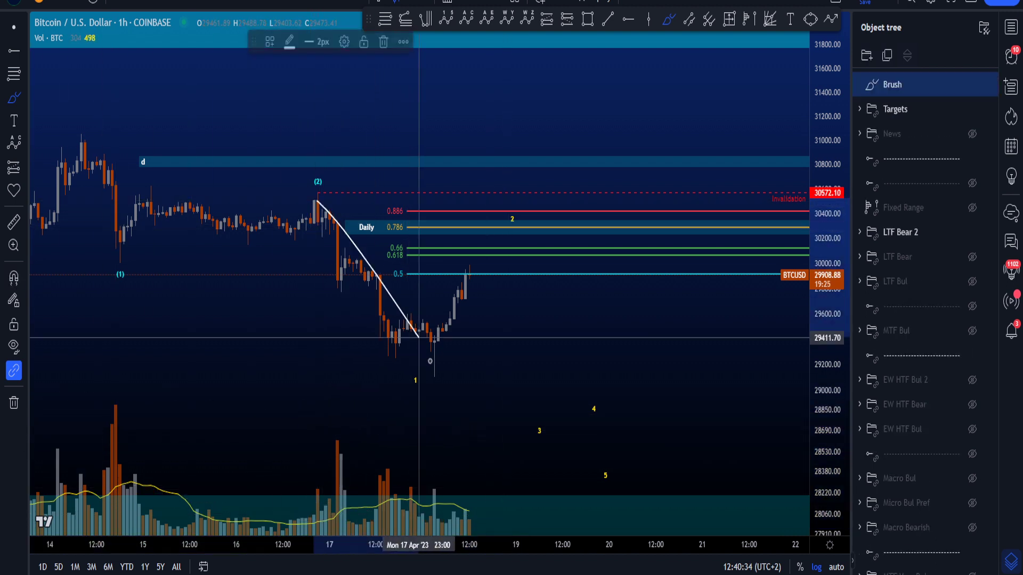
pyautogui.moveTo(70, 145)
pyautogui.mouseDown()
pyautogui.moveTo(217, 251)
pyautogui.moveTo(333, 201)
pyautogui.mouseUp()
pyautogui.hotkey('ctrl', 'z')
pyautogui.hotkey('ctrl', 'z')
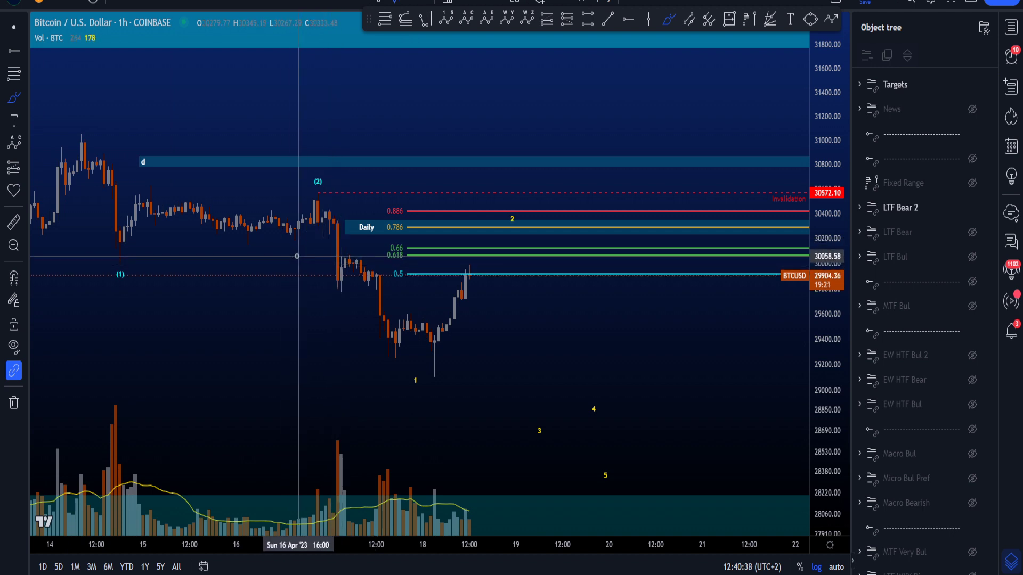
# Step: Loop the Brush around the drop from (2) to yellow wave 1, trace the 14 April drop to (1), and undo both strokes
pyautogui.moveTo(323, 196)
pyautogui.mouseDown()
pyautogui.moveTo(370, 233)
pyautogui.moveTo(325, 286)
pyautogui.mouseUp()
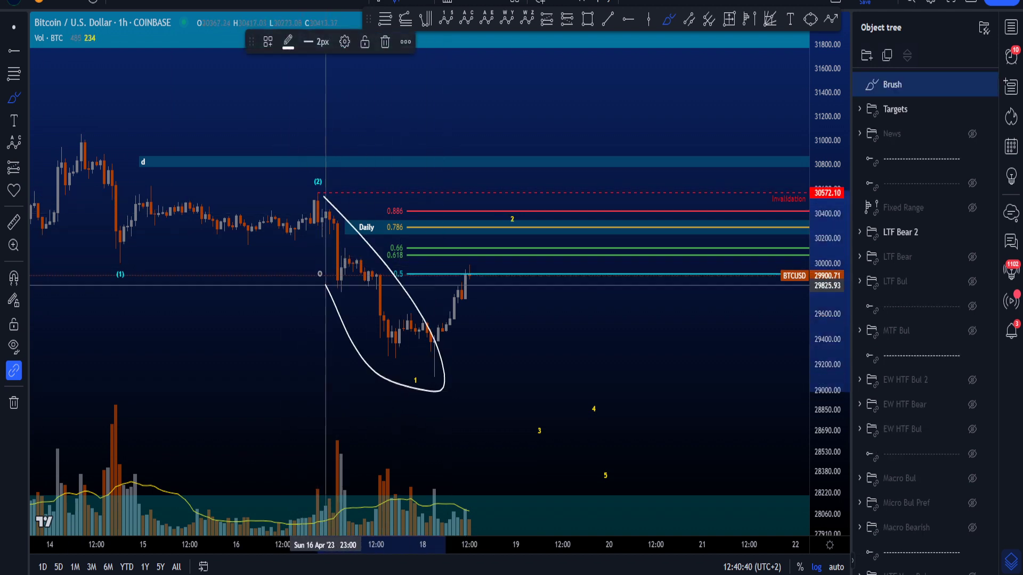
pyautogui.hotkey('ctrl', 'z')
pyautogui.moveTo(90, 133)
pyautogui.mouseDown()
pyautogui.moveTo(88, 150)
pyautogui.moveTo(109, 166)
pyautogui.moveTo(123, 273)
pyautogui.mouseUp()
pyautogui.hotkey('ctrl', 'z')
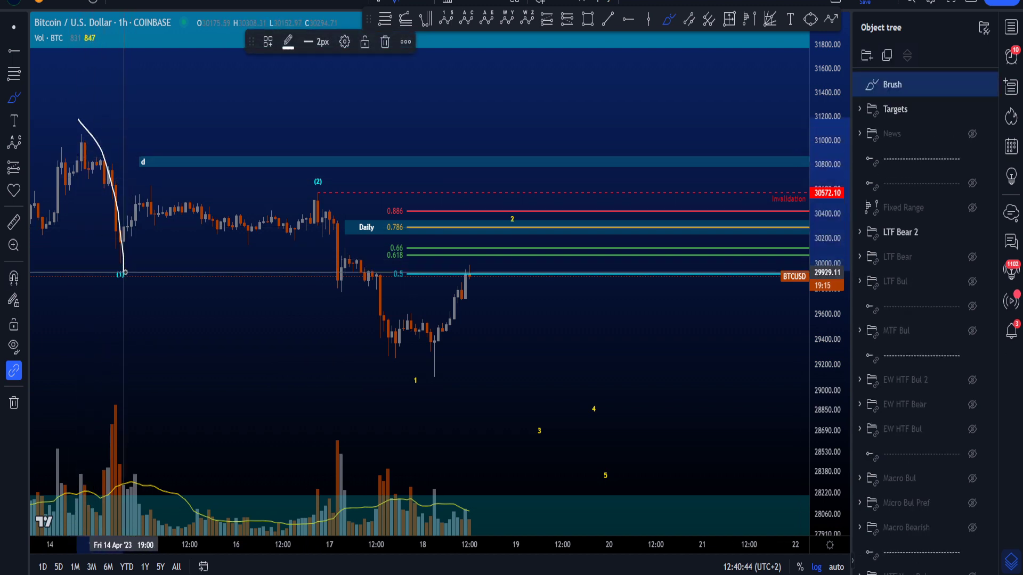
pyautogui.hotkey('ctrl', 'z')
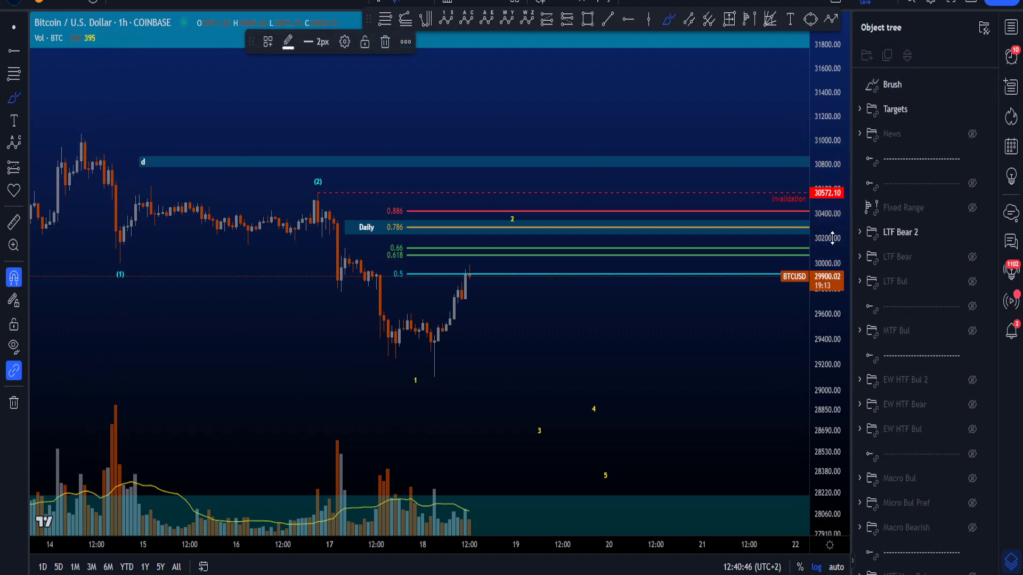
# Step: Brush the larger bearish path from the 14 April high through (1) and (2) down to (3), and undo it
pyautogui.scroll(-2, 745, 349)
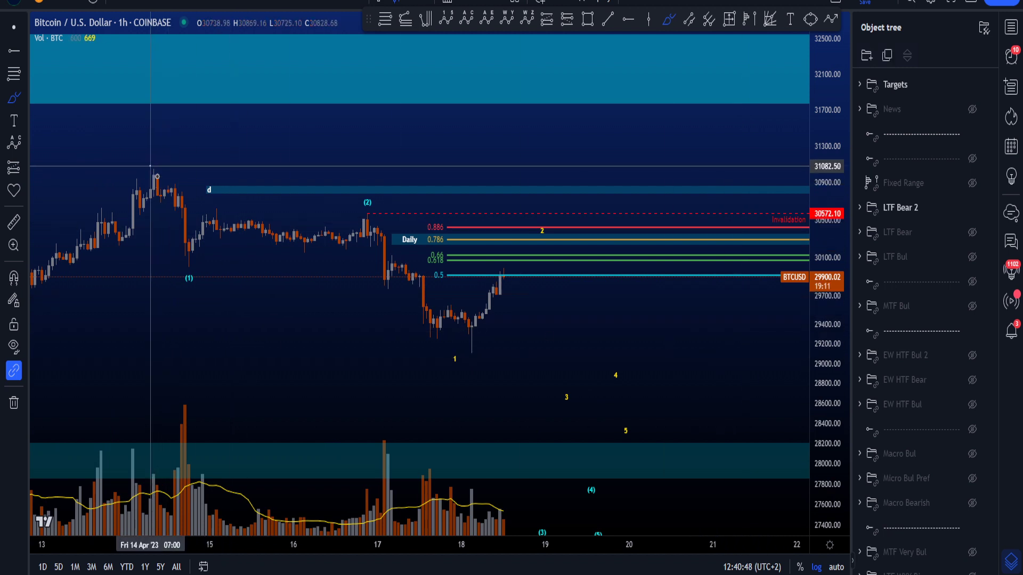
pyautogui.moveTo(151, 167)
pyautogui.mouseDown()
pyautogui.moveTo(187, 274)
pyautogui.moveTo(359, 202)
pyautogui.moveTo(471, 320)
pyautogui.moveTo(552, 496)
pyautogui.mouseUp()
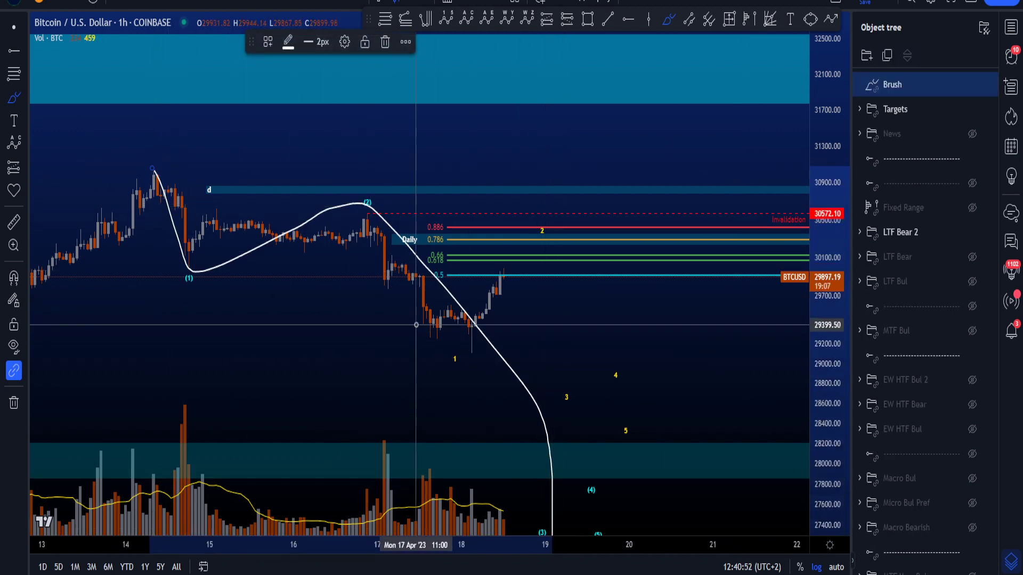
pyautogui.hotkey('ctrl', 'z')
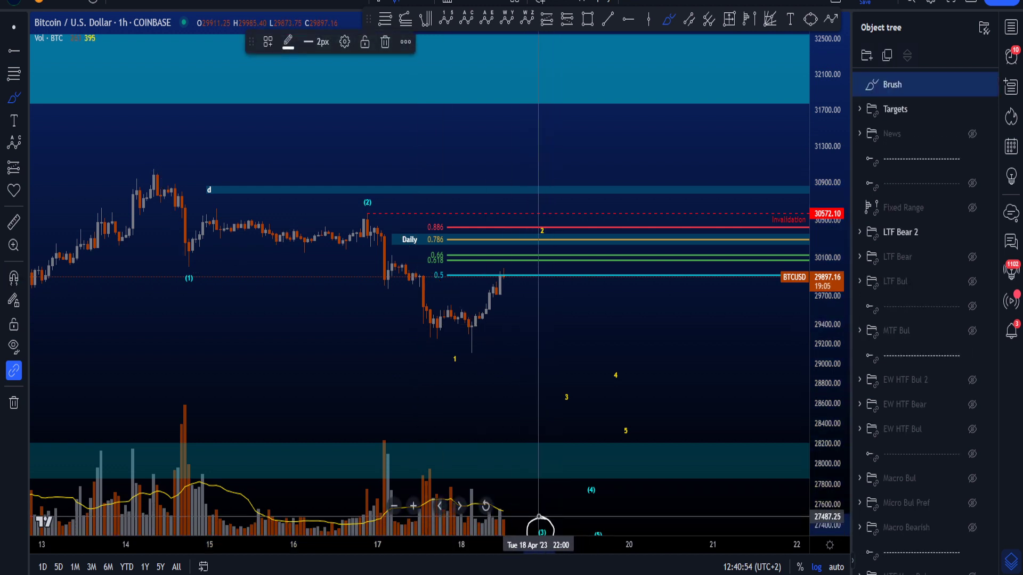
# Step: Brush the path from (2) through yellow waves 1 and 2 down towards 3, and undo it
pyautogui.moveTo(382, 220)
pyautogui.mouseDown()
pyautogui.moveTo(523, 250)
pyautogui.moveTo(592, 388)
pyautogui.mouseUp()
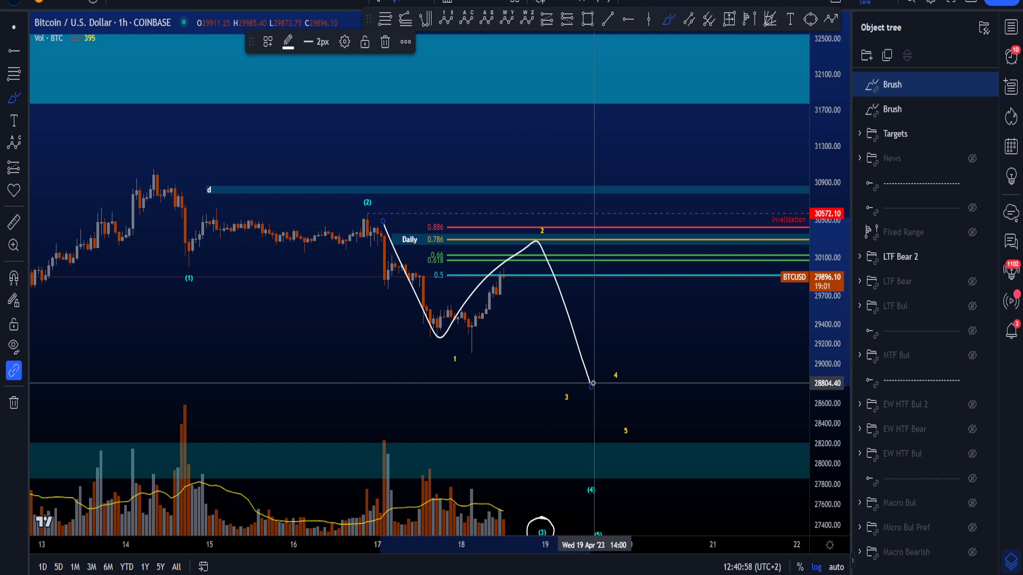
pyautogui.hotkey('ctrl', 'z')
pyautogui.moveTo(382, 193); pyautogui.dragTo(382, 177)
pyautogui.hotkey('ctrl', 'z')
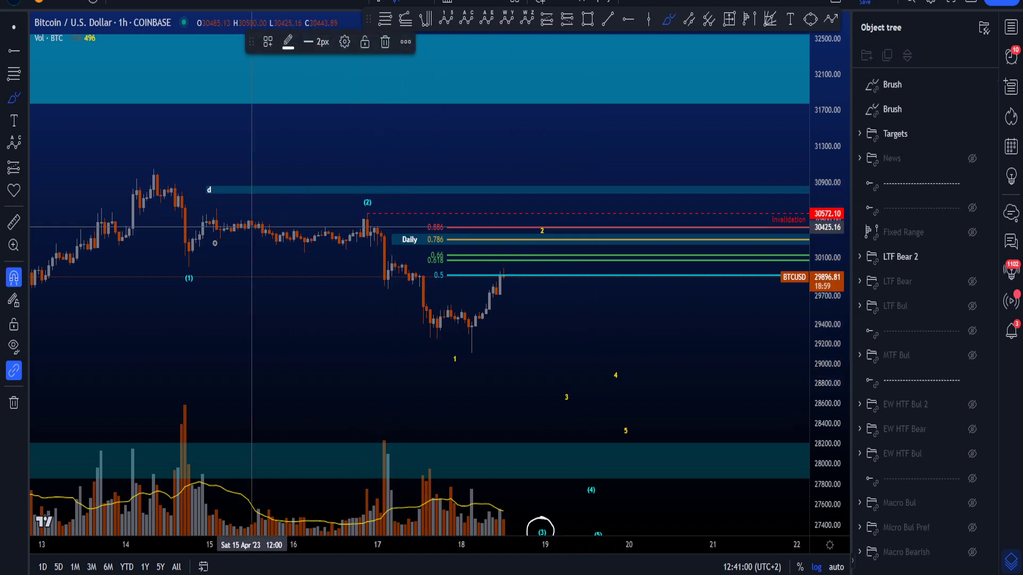
pyautogui.hotkey('ctrl', 'z')
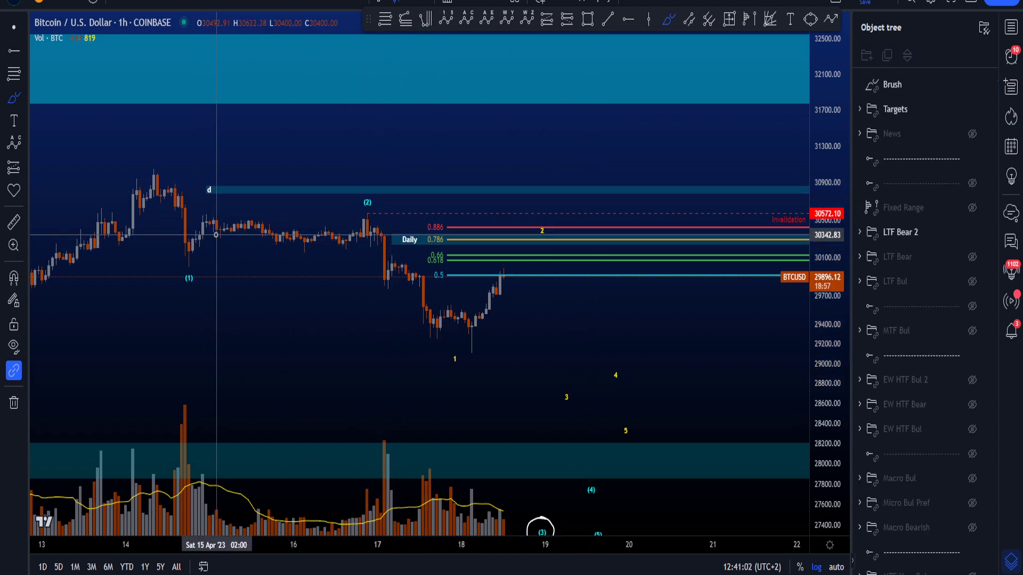
# Step: Brush the first leg down from the 14 April high past (1) and undo the strokes
pyautogui.moveTo(150, 173)
pyautogui.mouseDown()
pyautogui.moveTo(194, 224)
pyautogui.moveTo(217, 285)
pyautogui.mouseUp()
pyautogui.hotkey('ctrl', 'z')
pyautogui.moveTo(178, 218); pyautogui.dragTo(228, 305)
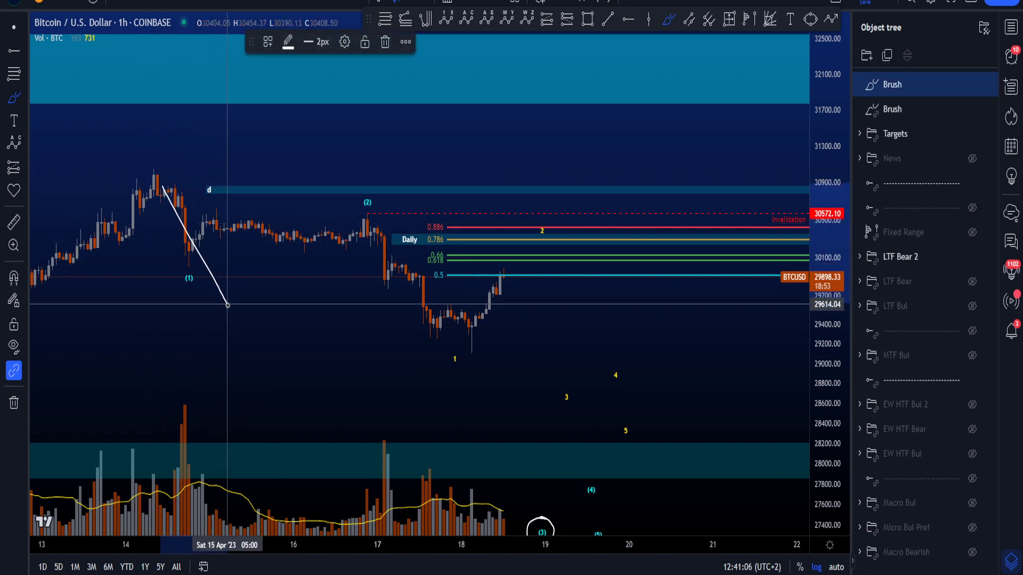
pyautogui.hotkey('ctrl', 'z')
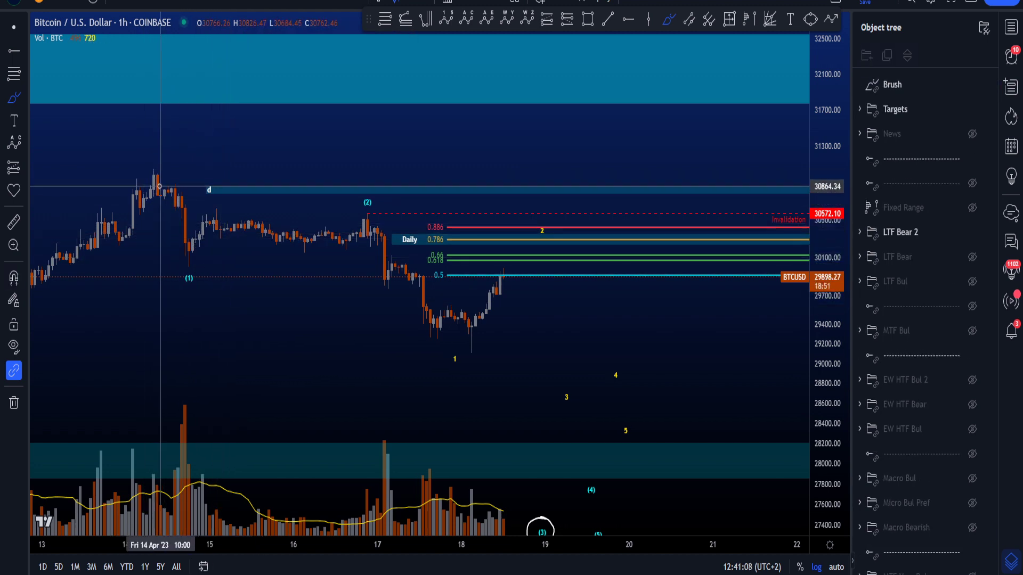
pyautogui.hotkey('ctrl', 'y')
pyautogui.hotkey('ctrl', 'z')
# Step: Brush the rise from (1) to (2), loop around the advance towards yellow wave 2, and undo both strokes
pyautogui.moveTo(194, 235)
pyautogui.mouseDown()
pyautogui.moveTo(321, 232)
pyautogui.moveTo(364, 201)
pyautogui.mouseUp()
pyautogui.hotkey('ctrl', 'z')
pyautogui.moveTo(474, 303)
pyautogui.mouseDown()
pyautogui.moveTo(566, 224)
pyautogui.moveTo(479, 317)
pyautogui.mouseUp()
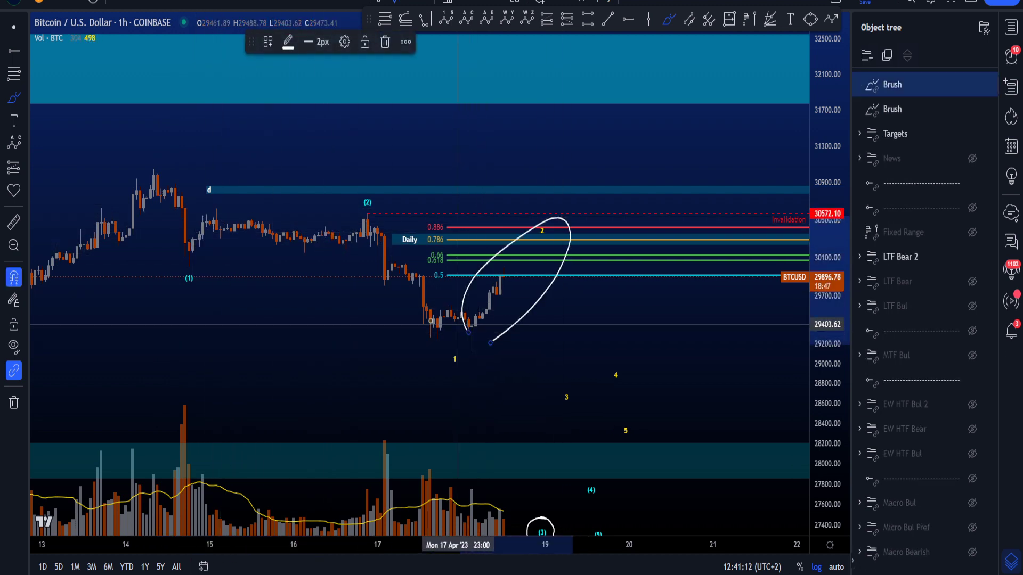
pyautogui.hotkey('ctrl', 'z')
# Step: Trace the 14 April high through (1) to (2) twice, brush the decline from 17 April towards (4), and undo all strokes
pyautogui.moveTo(160, 175); pyautogui.dragTo(325, 231)
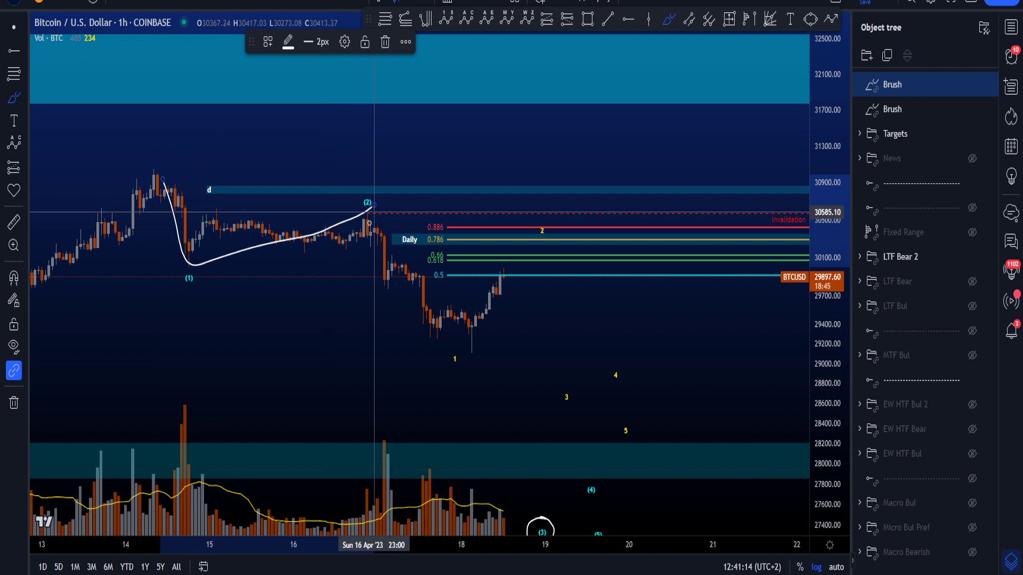
pyautogui.hotkey('ctrl', 'z')
pyautogui.moveTo(164, 186)
pyautogui.mouseDown()
pyautogui.moveTo(183, 250)
pyautogui.moveTo(371, 215)
pyautogui.mouseUp()
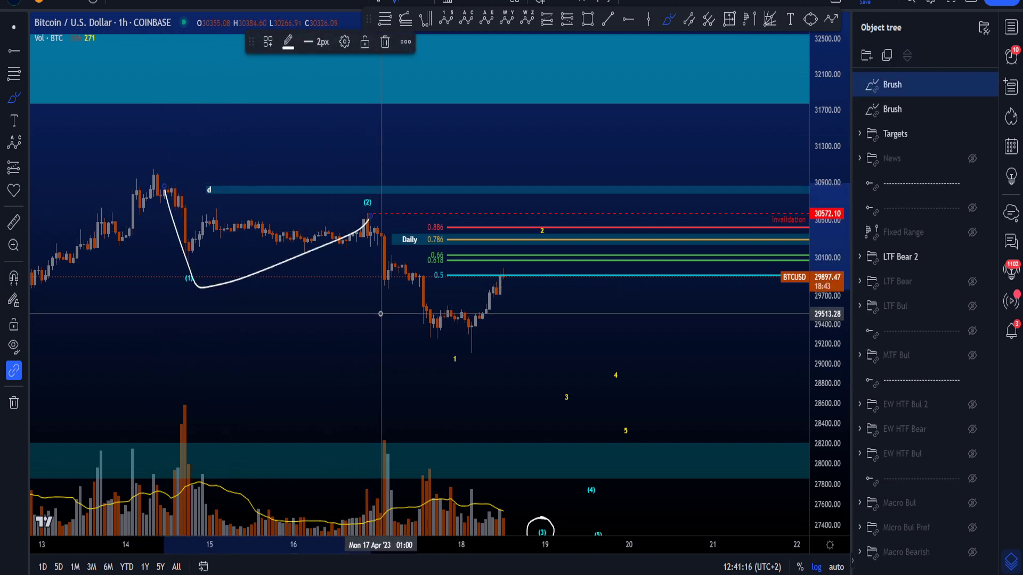
pyautogui.hotkey('ctrl', 'z')
pyautogui.moveTo(393, 258)
pyautogui.mouseDown()
pyautogui.moveTo(438, 350)
pyautogui.moveTo(600, 486)
pyautogui.mouseUp()
pyautogui.hotkey('ctrl', 'z')
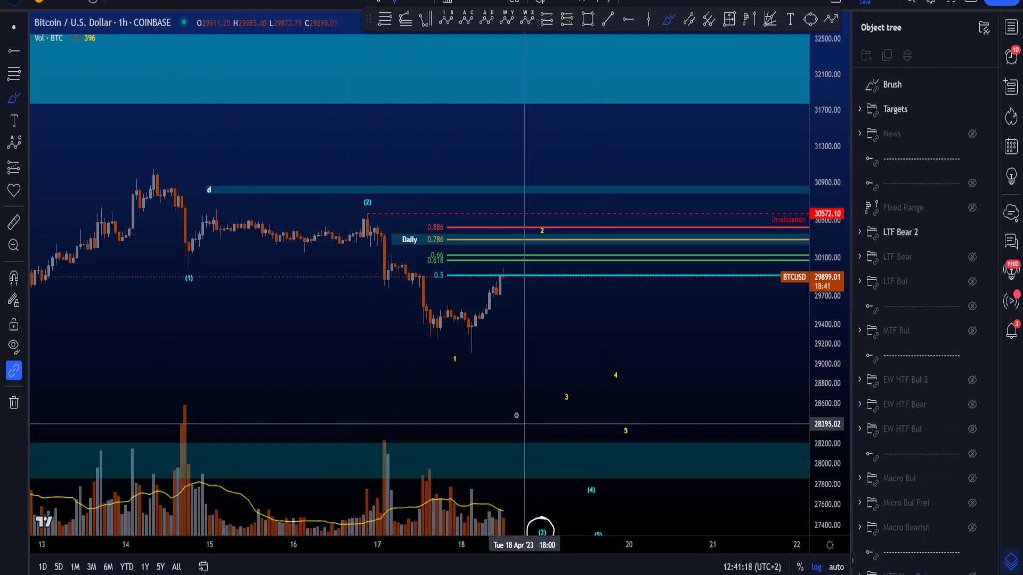
# Step: Brush a short stroke at the 17 April drop, circle the (3) target, and undo these strokes and the earlier (3) circle
pyautogui.moveTo(400, 237)
pyautogui.mouseDown()
pyautogui.moveTo(612, 263)
pyautogui.moveTo(407, 272)
pyautogui.mouseUp()
pyautogui.hotkey('ctrl', 'z')
pyautogui.moveTo(546, 498)
pyautogui.mouseDown()
pyautogui.moveTo(519, 533)
pyautogui.moveTo(537, 509)
pyautogui.mouseUp()
pyautogui.hotkey('ctrl', 'z')
pyautogui.hotkey('ctrl', 'z')
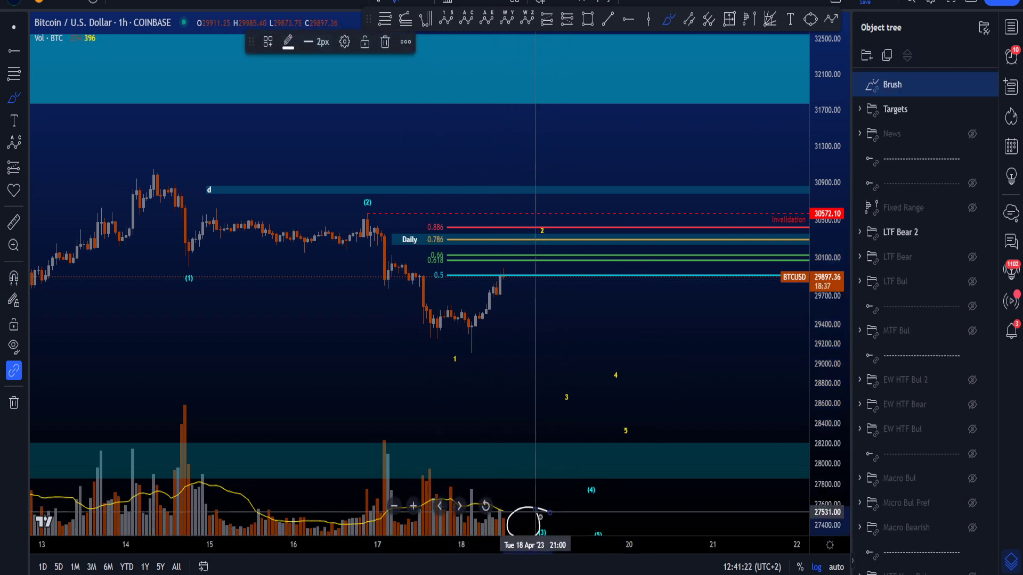
pyautogui.hotkey('ctrl', 'z')
# Step: Circle the drop from (2) to yellow wave 1, mark the 14 April high with the Brush, and undo both
pyautogui.moveTo(376, 227); pyautogui.dragTo(371, 293)
pyautogui.moveTo(358, 250); pyautogui.dragTo(373, 224)
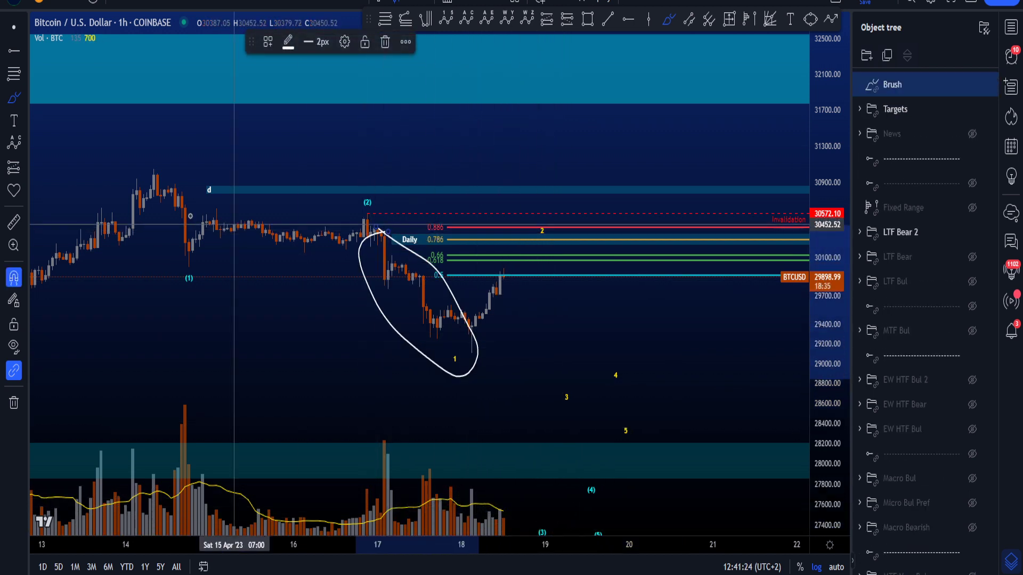
pyautogui.hotkey('ctrl', 'z')
pyautogui.moveTo(155, 169)
pyautogui.mouseDown()
pyautogui.moveTo(219, 253)
pyautogui.moveTo(187, 180)
pyautogui.mouseUp()
pyautogui.hotkey('ctrl', 'z')
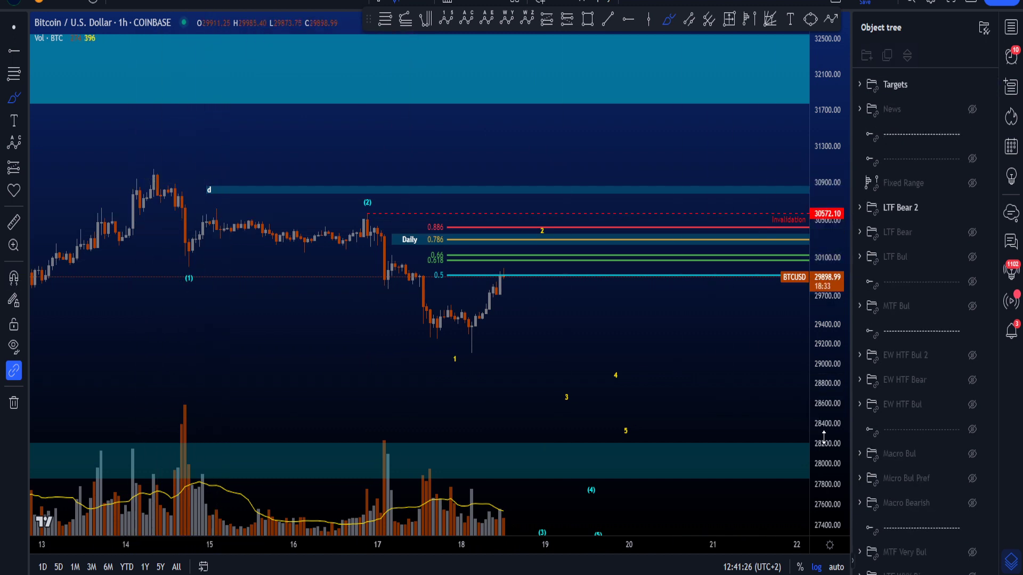
# Step: Circle the Fibonacci retracement levels from 0.5 to 0.786 with the Brush and remove the strokes
pyautogui.moveTo(824, 437); pyautogui.dragTo(824, 384)
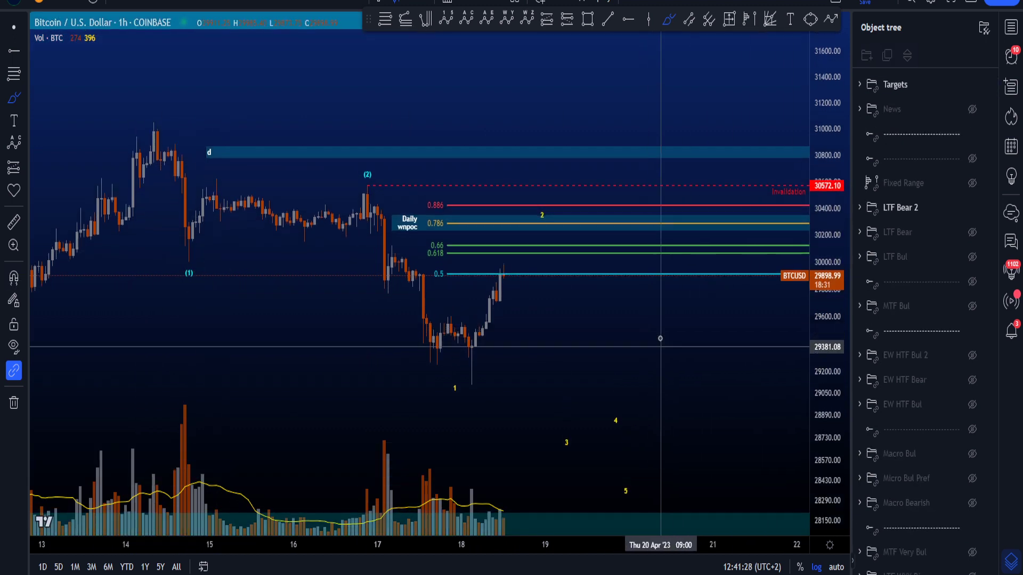
pyautogui.scroll(1, 659, 340)
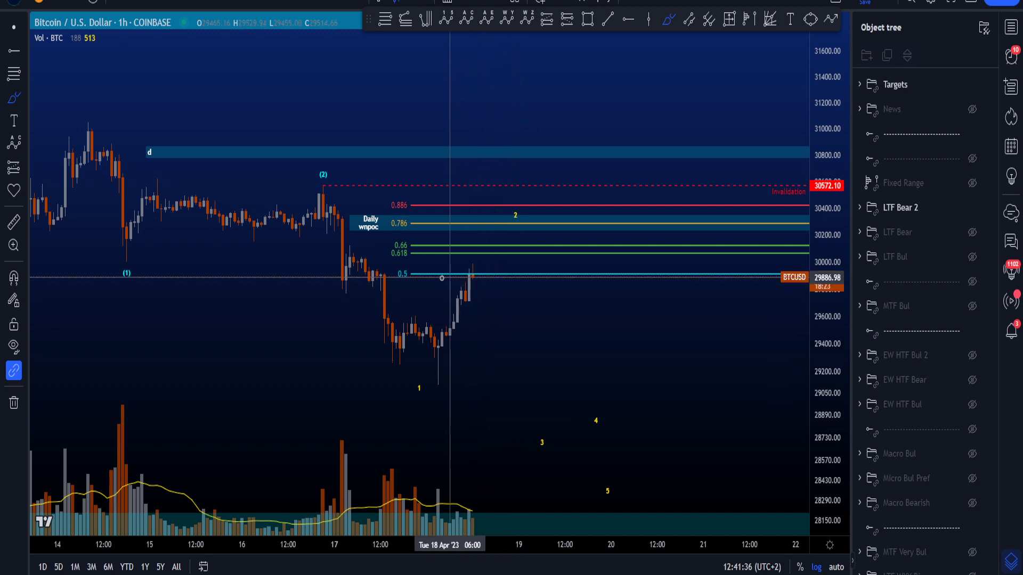
pyautogui.moveTo(427, 280)
pyautogui.mouseDown()
pyautogui.moveTo(384, 274)
pyautogui.moveTo(396, 211)
pyautogui.mouseUp()
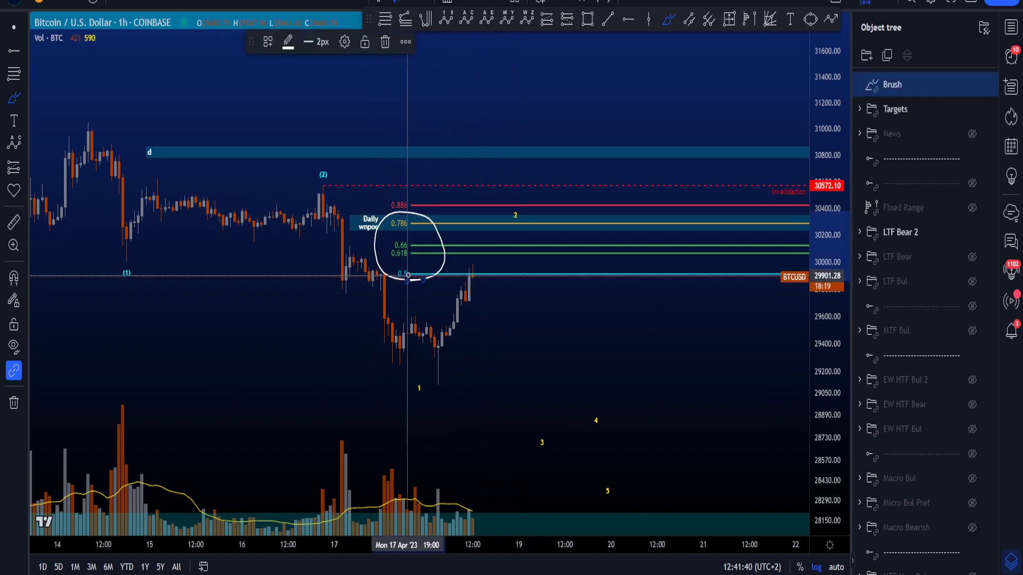
pyautogui.press('Delete')
pyautogui.moveTo(420, 281)
pyautogui.mouseDown()
pyautogui.moveTo(434, 266)
pyautogui.moveTo(426, 223)
pyautogui.moveTo(380, 228)
pyautogui.moveTo(589, 230)
pyautogui.moveTo(476, 227)
pyautogui.mouseUp()
pyautogui.hotkey('ctrl', 'z')
pyautogui.hotkey('ctrl', 'z')
pyautogui.hotkey('ctrl', 'z')
pyautogui.hotkey('ctrl', 'z')
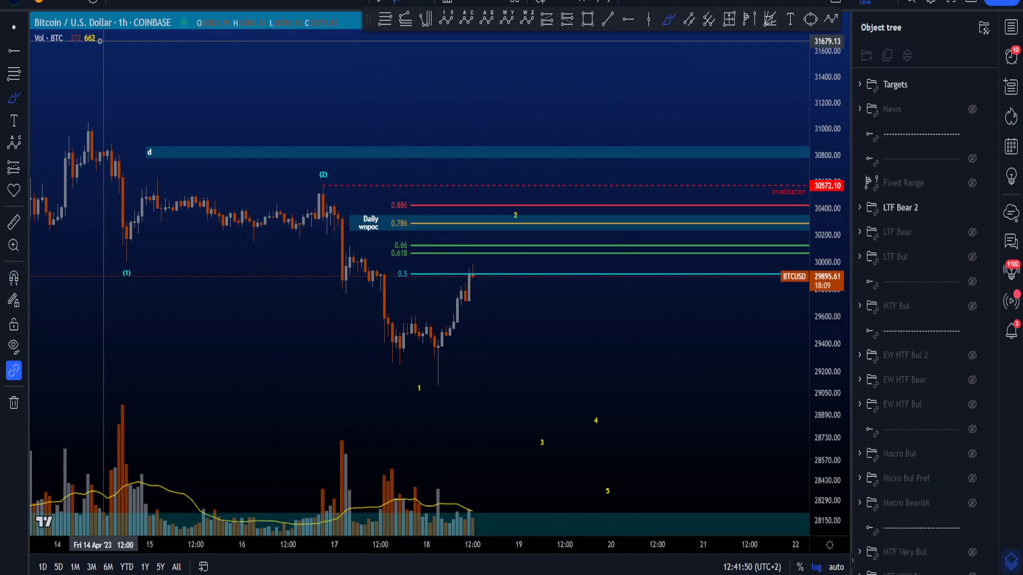
# Step: Select the Daily wnpoc zone, brush three declining paths from below yellow wave 2, and undo each one
pyautogui.click(384, 244)
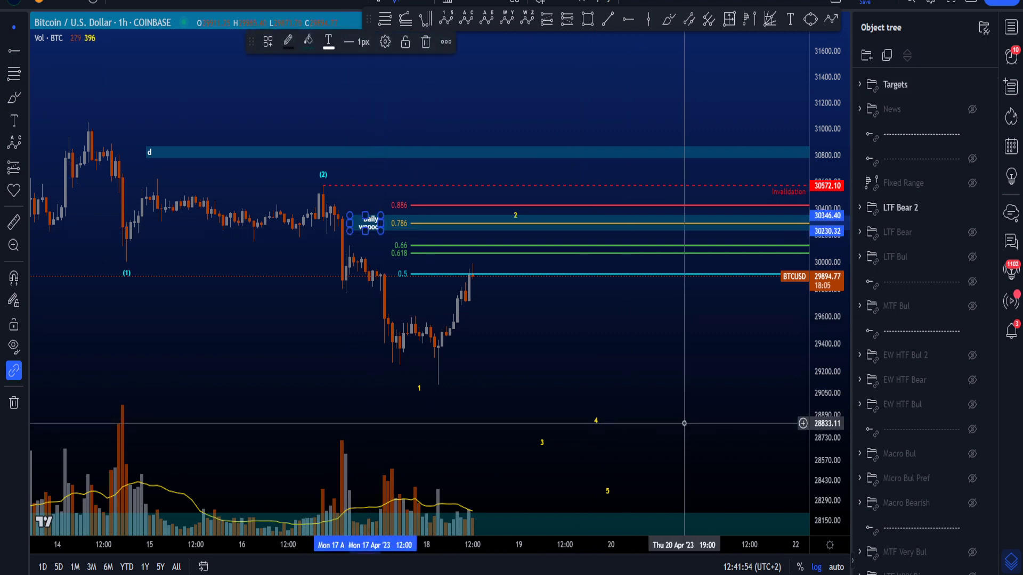
pyautogui.click(669, 24)
pyautogui.moveTo(492, 247)
pyautogui.mouseDown()
pyautogui.moveTo(528, 229)
pyautogui.moveTo(568, 343)
pyautogui.mouseUp()
pyautogui.hotkey('ctrl', 'z')
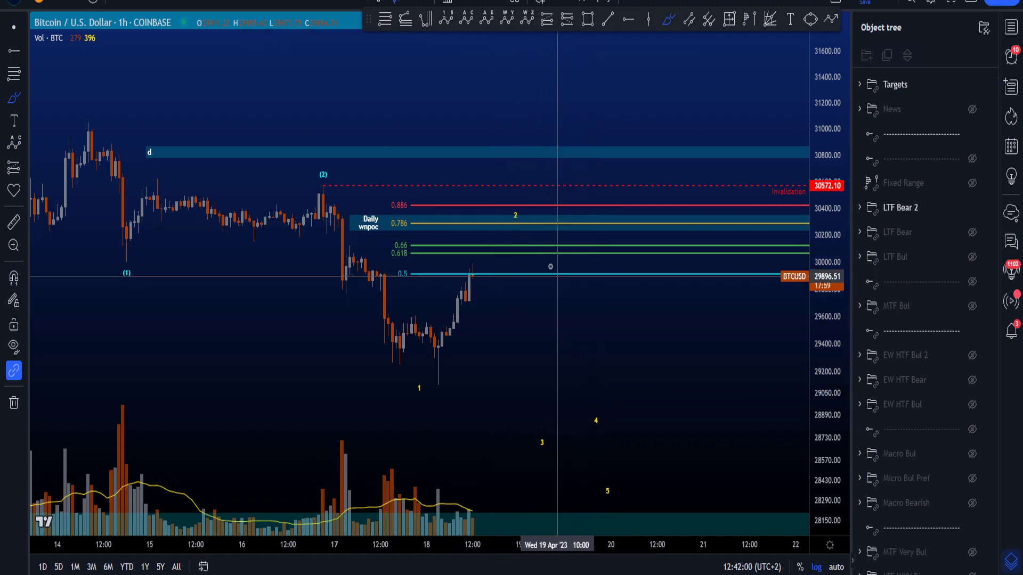
pyautogui.moveTo(533, 244); pyautogui.dragTo(592, 345)
pyautogui.hotkey('ctrl', 'z')
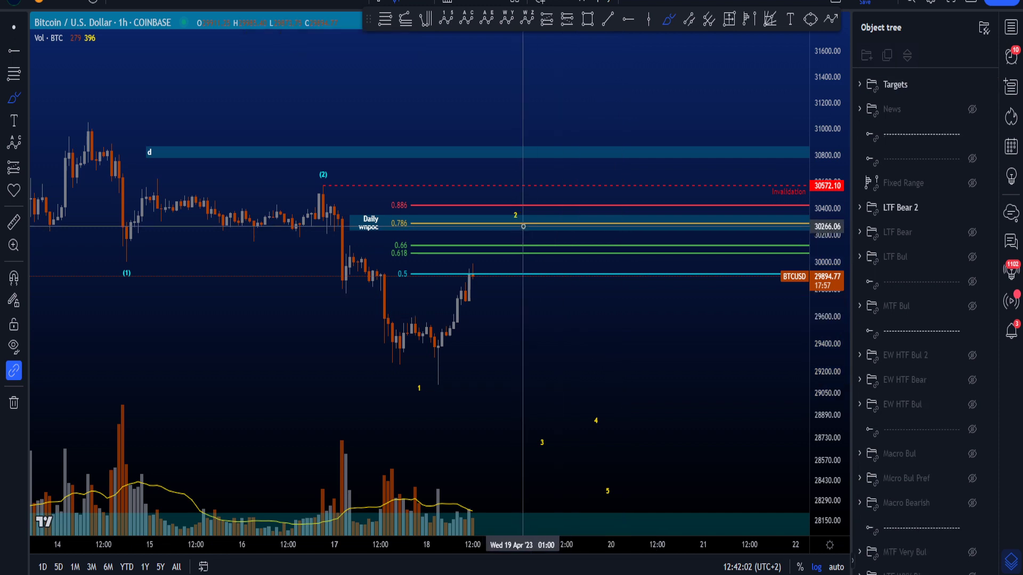
pyautogui.moveTo(524, 231)
pyautogui.mouseDown()
pyautogui.moveTo(561, 320)
pyautogui.moveTo(657, 414)
pyautogui.mouseUp()
pyautogui.hotkey('ctrl', 'z')
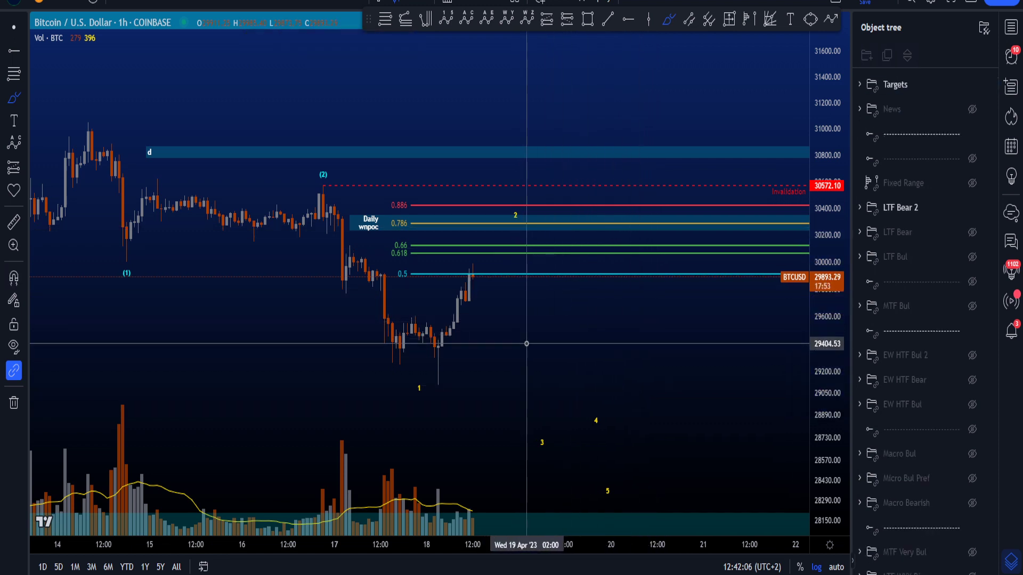
# Step: Brush two bullish paths rising beyond the invalidation level and the bearish count from the 14 April high to yellow wave 5, undoing each
pyautogui.moveTo(492, 256)
pyautogui.mouseDown()
pyautogui.moveTo(536, 270)
pyautogui.moveTo(549, 333)
pyautogui.moveTo(648, 80)
pyautogui.mouseUp()
pyautogui.hotkey('ctrl', 'z')
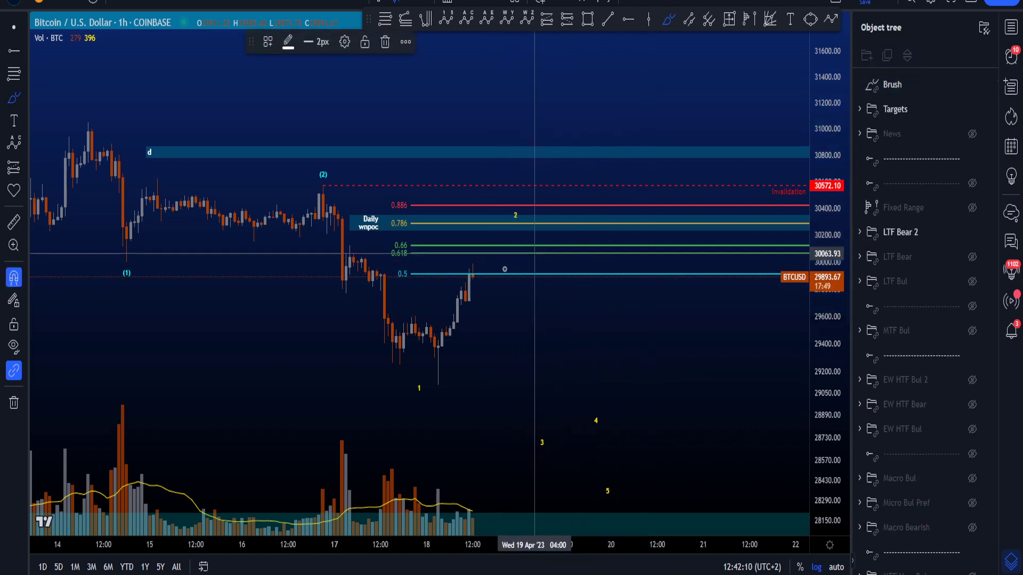
pyautogui.moveTo(522, 236)
pyautogui.mouseDown()
pyautogui.moveTo(512, 288)
pyautogui.moveTo(581, 349)
pyautogui.moveTo(697, 66)
pyautogui.mouseUp()
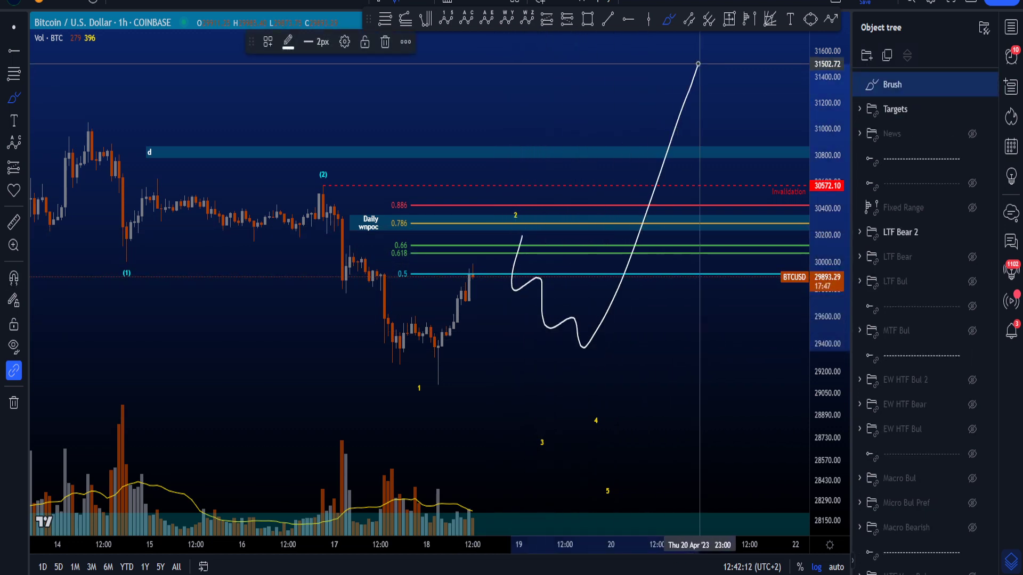
pyautogui.hotkey('ctrl', 'z')
pyautogui.moveTo(92, 159)
pyautogui.mouseDown()
pyautogui.moveTo(141, 269)
pyautogui.moveTo(411, 354)
pyautogui.moveTo(524, 226)
pyautogui.moveTo(598, 482)
pyautogui.mouseUp()
pyautogui.hotkey('ctrl', 'z')
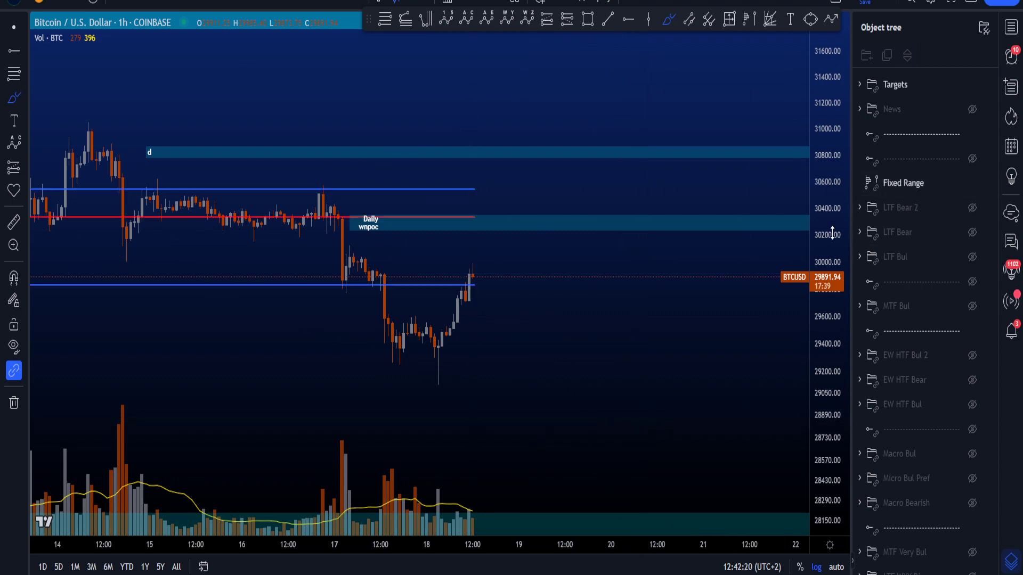
# Step: Brush across the whole Fixed Range volume profile period from 11 to 18 April and delete the stroke
pyautogui.scroll(-4, 612, 346)
pyautogui.moveTo(833, 233); pyautogui.dragTo(828, 312)
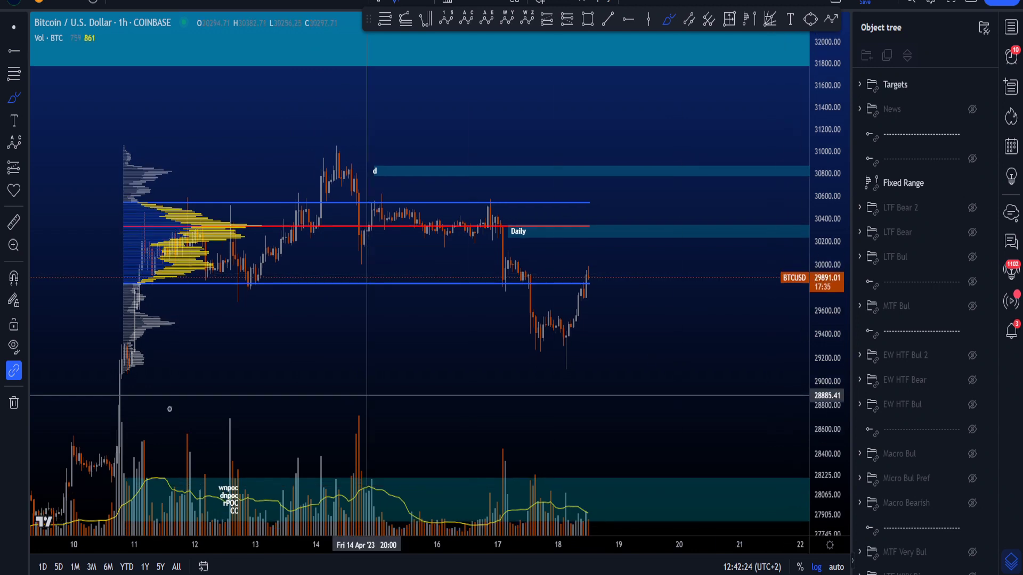
pyautogui.moveTo(119, 366)
pyautogui.mouseDown()
pyautogui.moveTo(623, 347)
pyautogui.moveTo(598, 331)
pyautogui.moveTo(595, 314)
pyautogui.mouseUp()
pyautogui.press('Delete')
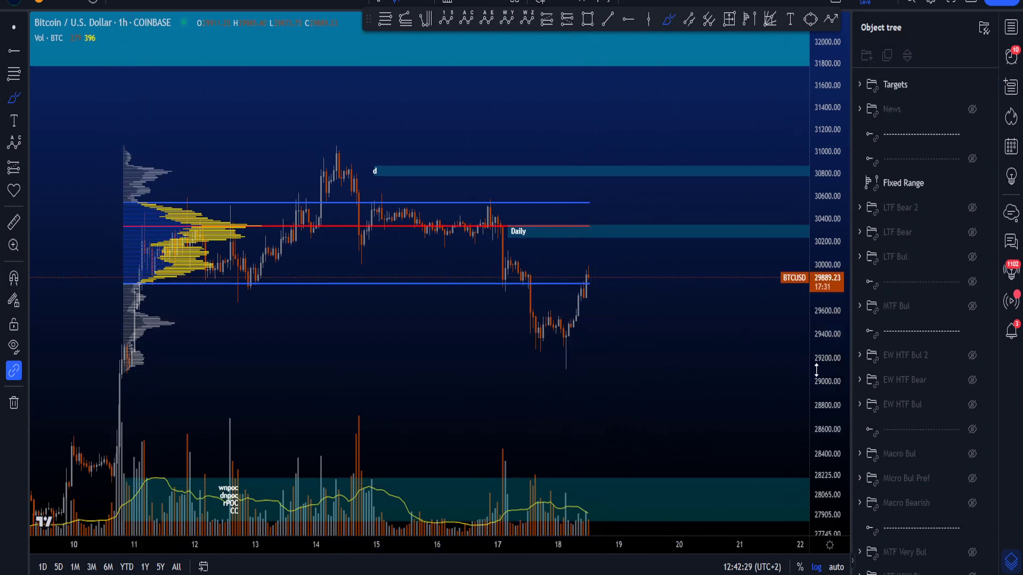
# Step: Brush a U-shaped curve around the 17–18 April dip below the profile's lower blue line and delete it
pyautogui.moveTo(818, 406); pyautogui.dragTo(680, 326)
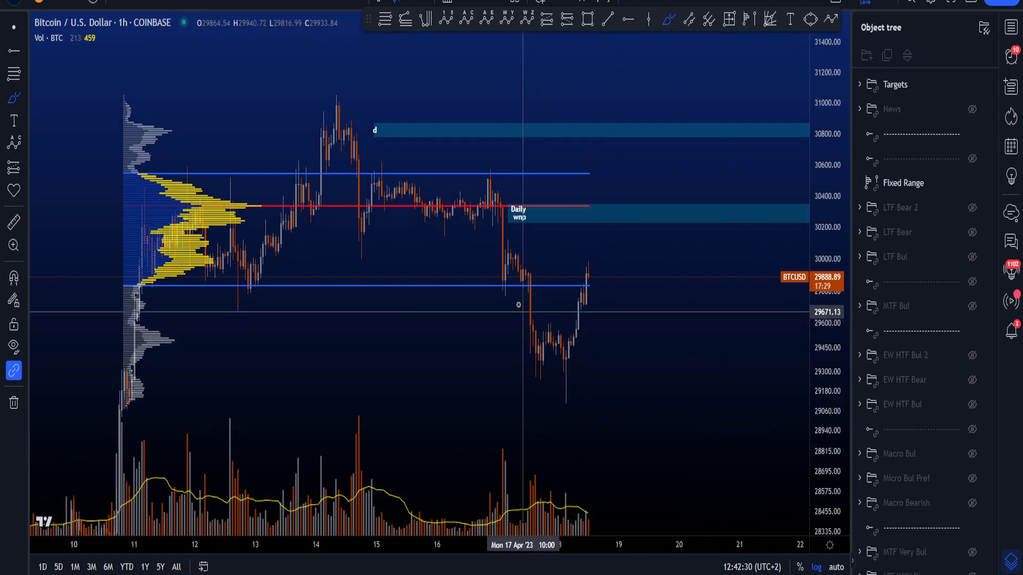
pyautogui.moveTo(518, 323)
pyautogui.mouseDown()
pyautogui.moveTo(574, 361)
pyautogui.moveTo(600, 296)
pyautogui.mouseUp()
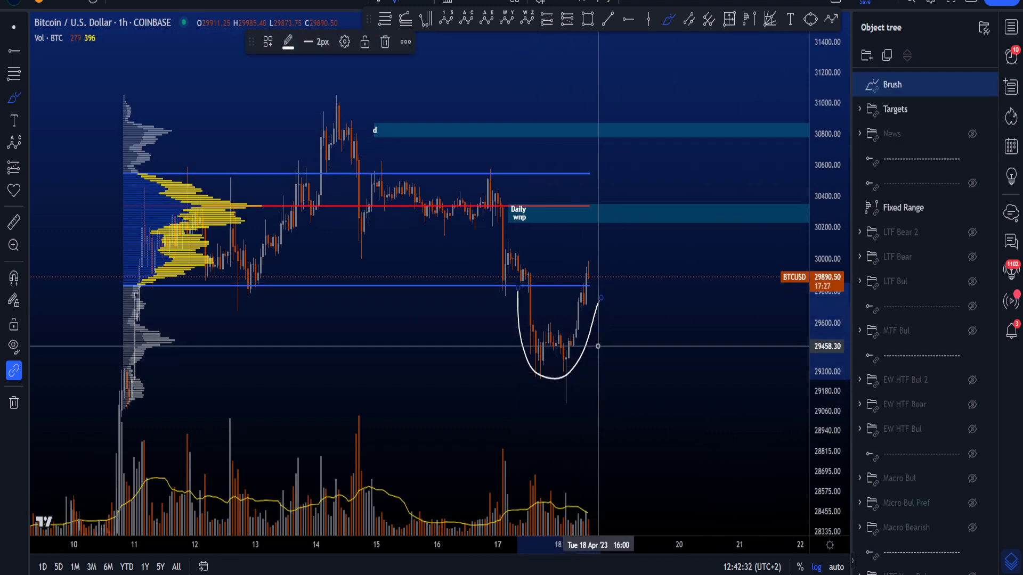
pyautogui.press('Delete')
# Step: Brush from the upper part of the volume profile across to the projected area after 18 April and delete the stroke
pyautogui.moveTo(838, 282)
pyautogui.mouseDown()
pyautogui.moveTo(840, 315)
pyautogui.moveTo(836, 287)
pyautogui.mouseUp()
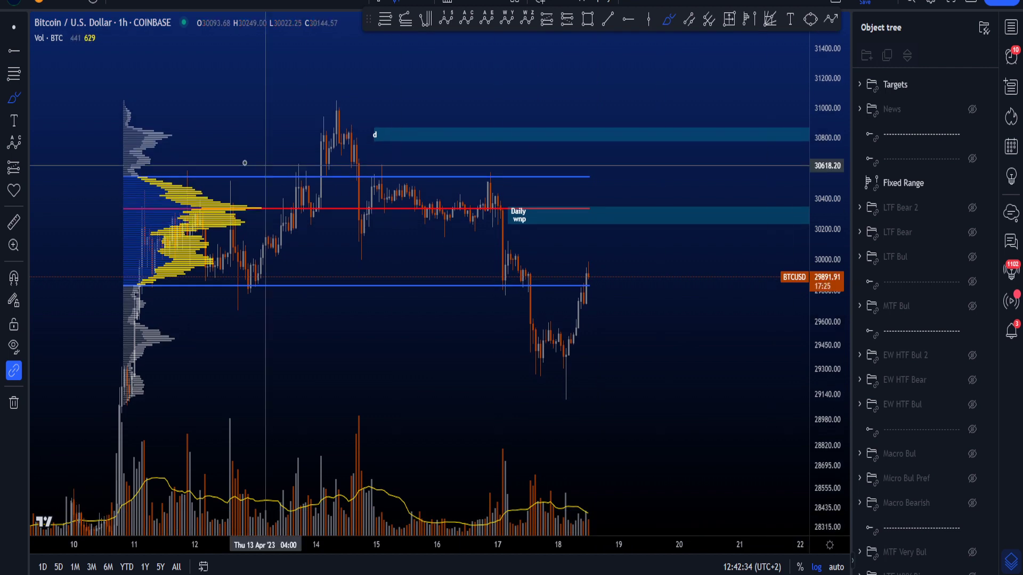
pyautogui.moveTo(130, 154)
pyautogui.mouseDown()
pyautogui.moveTo(491, 147)
pyautogui.moveTo(409, 308)
pyautogui.moveTo(57, 223)
pyautogui.moveTo(671, 221)
pyautogui.moveTo(687, 288)
pyautogui.mouseUp()
pyautogui.press('Delete')
pyautogui.moveTo(836, 327); pyautogui.dragTo(832, 286)
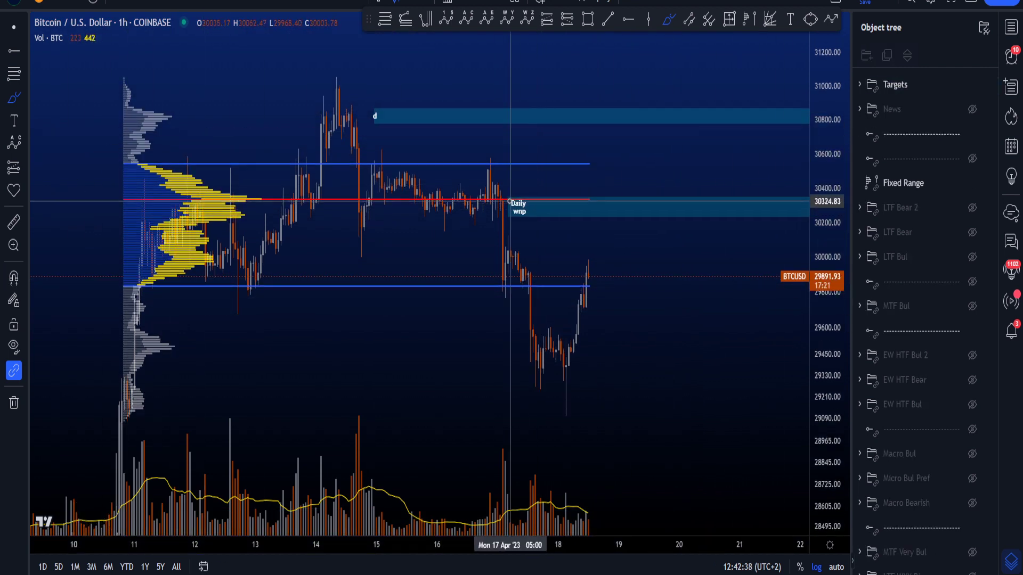
# Step: Brush along the profile's upper blue line after 17 April and mark the end of its lower blue line, deleting each stroke
pyautogui.moveTo(510, 199)
pyautogui.mouseDown()
pyautogui.moveTo(496, 197)
pyautogui.moveTo(529, 165)
pyautogui.mouseUp()
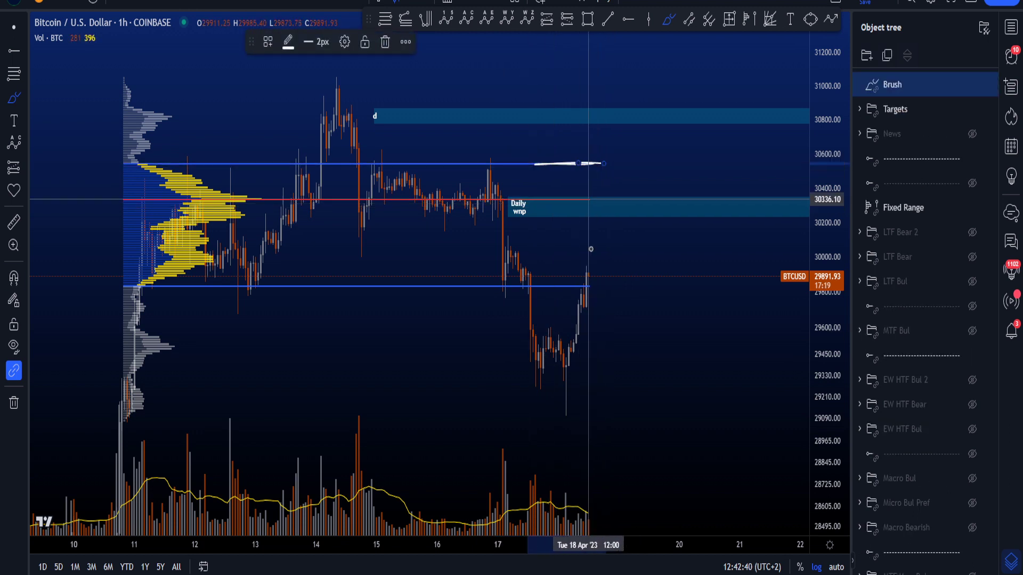
pyautogui.press('Delete')
pyautogui.moveTo(593, 284); pyautogui.dragTo(590, 285)
pyautogui.press('Delete')
# Step: Brush down the 17 April decline and across the dip at the profile's lower blue line, deleting each stroke
pyautogui.moveTo(500, 264); pyautogui.dragTo(551, 364)
pyautogui.press('Delete')
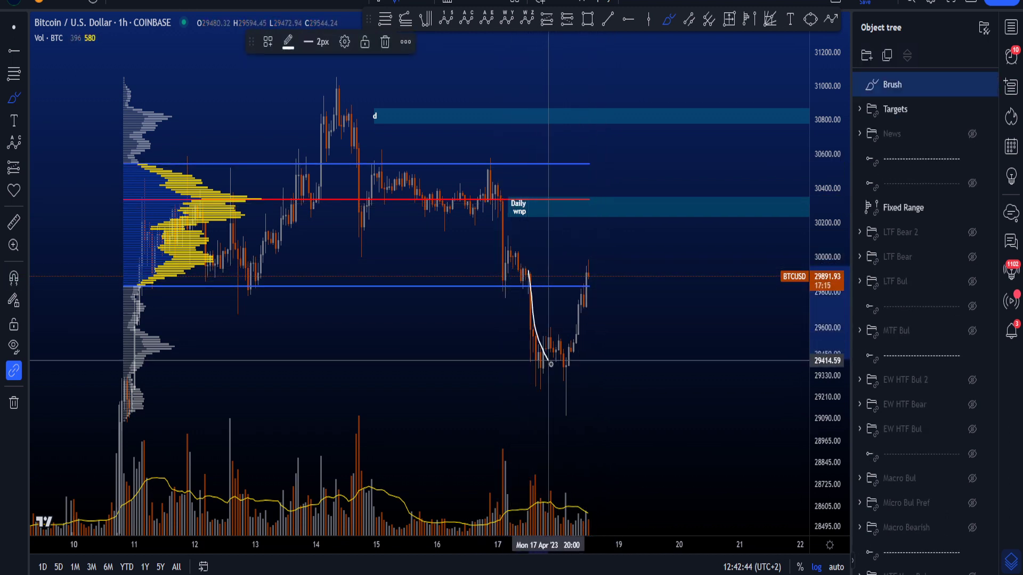
pyautogui.press('Delete')
pyautogui.moveTo(518, 288)
pyautogui.mouseDown()
pyautogui.moveTo(544, 373)
pyautogui.moveTo(585, 283)
pyautogui.mouseUp()
pyautogui.press('Delete')
# Step: Brush a path that retests the lower blue line and climbs towards the Daily wnpoc zone, deleting the strokes
pyautogui.scroll(2, 591, 277)
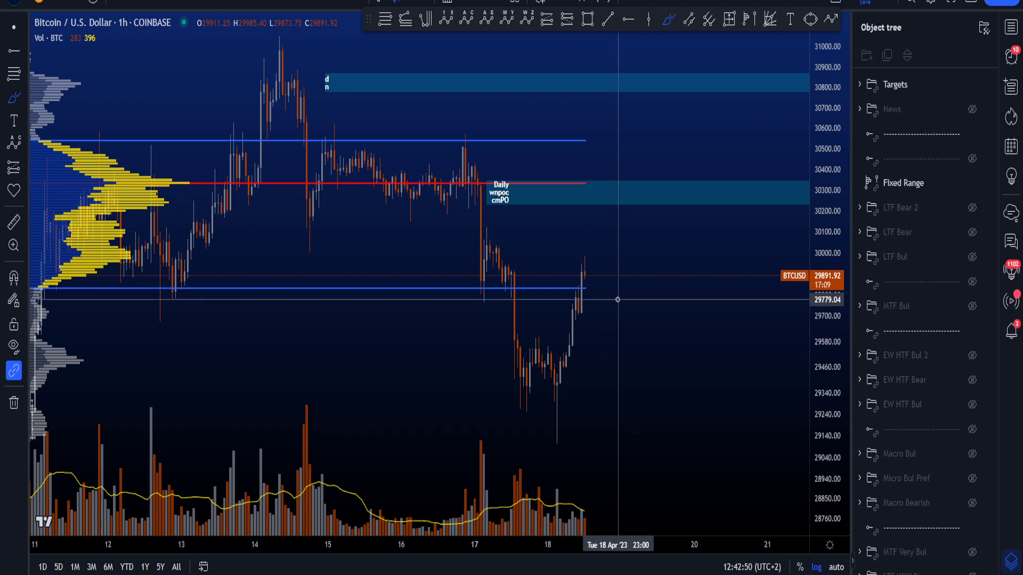
pyautogui.scroll(-1, 617, 299)
pyautogui.moveTo(600, 282); pyautogui.dragTo(638, 231)
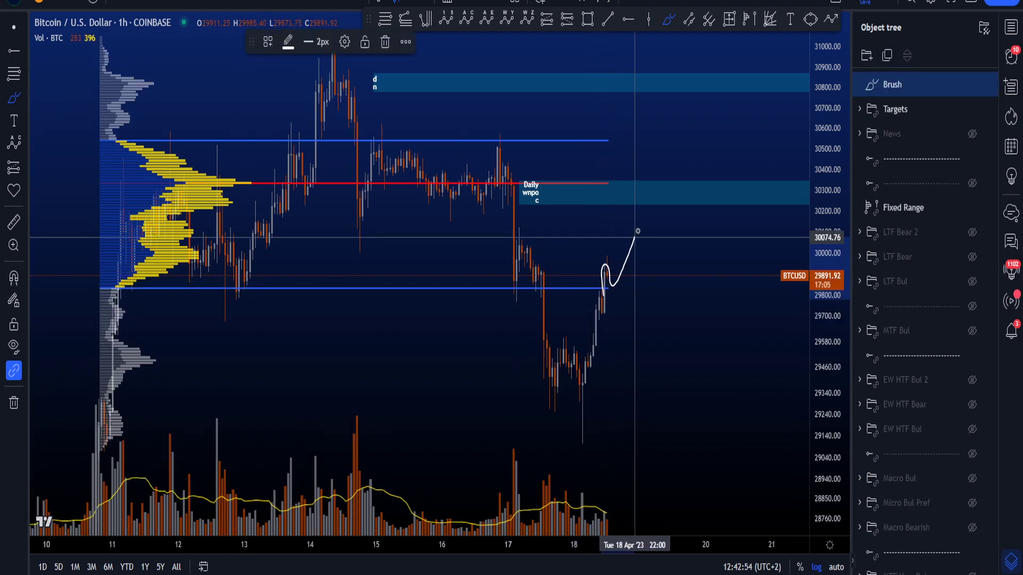
pyautogui.moveTo(640, 188); pyautogui.dragTo(636, 186)
pyautogui.press('Delete')
# Step: Mark the rise from the latest candles, the red line's end and an oval around the Daily wnpoc zone, removing each stroke
pyautogui.moveTo(602, 279)
pyautogui.mouseDown()
pyautogui.moveTo(615, 290)
pyautogui.moveTo(631, 253)
pyautogui.mouseUp()
pyautogui.press('Delete')
pyautogui.moveTo(610, 180)
pyautogui.mouseDown()
pyautogui.moveTo(579, 178)
pyautogui.moveTo(597, 166)
pyautogui.mouseUp()
pyautogui.press('Delete')
pyautogui.moveTo(682, 182)
pyautogui.mouseDown()
pyautogui.moveTo(565, 201)
pyautogui.moveTo(681, 184)
pyautogui.mouseUp()
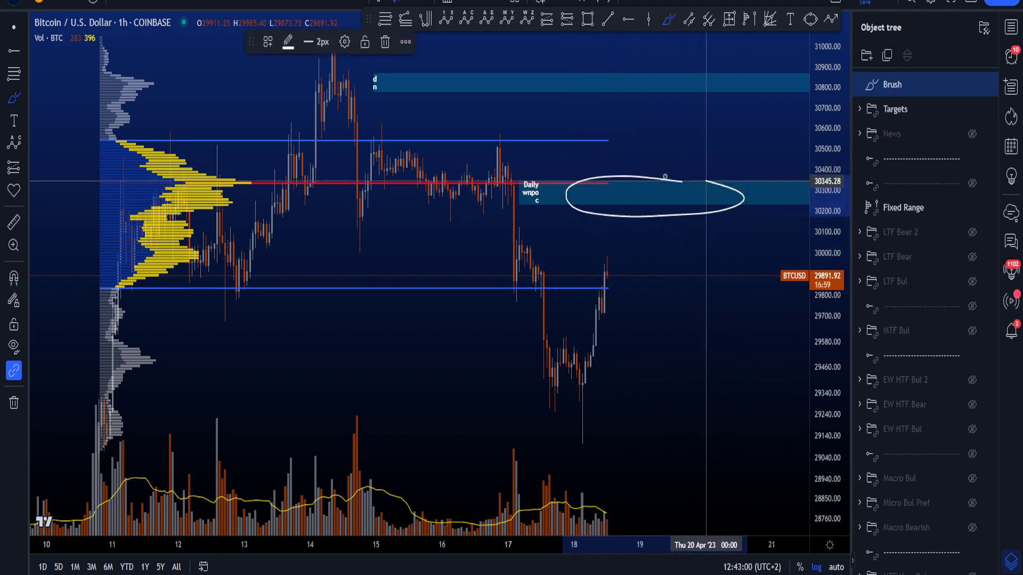
pyautogui.hotkey('ctrl', 'z')
# Step: Brush a projected path from the Daily wnpoc zone back down to the lower blue line and undo it
pyautogui.scroll(2, 742, 344)
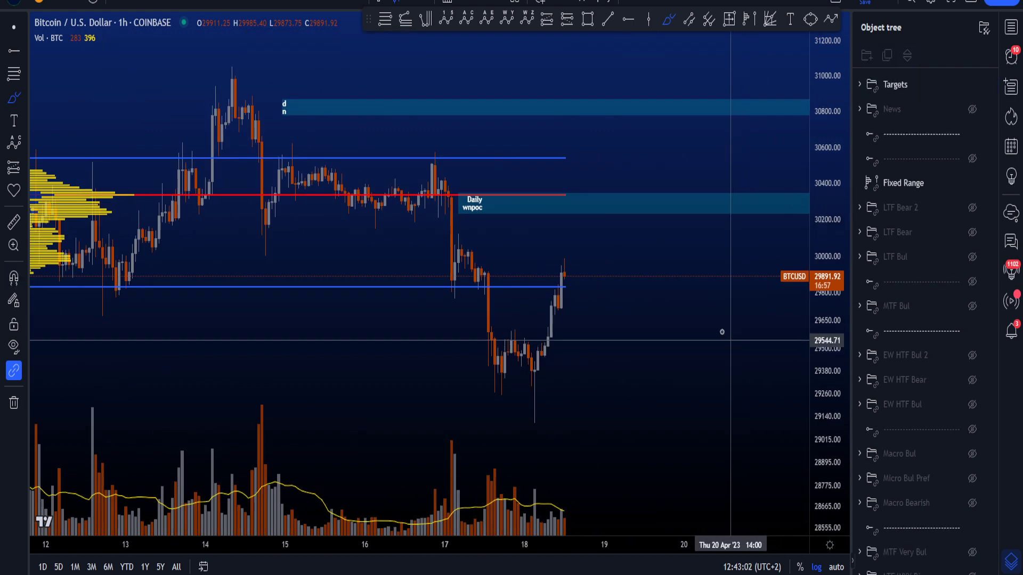
pyautogui.moveTo(555, 207)
pyautogui.mouseDown()
pyautogui.moveTo(590, 196)
pyautogui.moveTo(618, 235)
pyautogui.moveTo(634, 290)
pyautogui.mouseUp()
pyautogui.hotkey('ctrl', 'z')
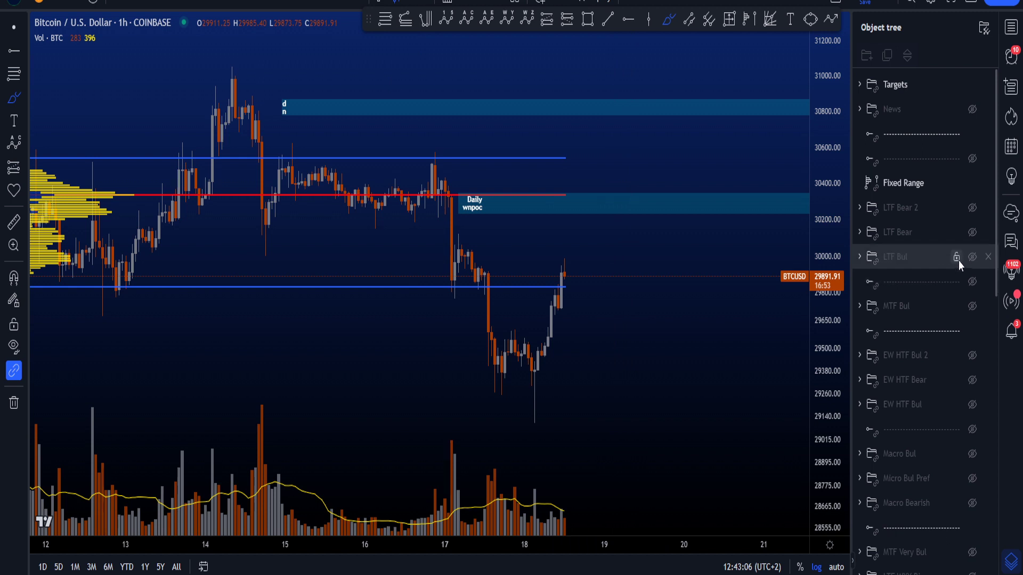
# Step: Show the LTF Bul drawings and examine the bullish count with its 1–5 projection and invalidation level
pyautogui.click(957, 261)
pyautogui.click(20, 30)
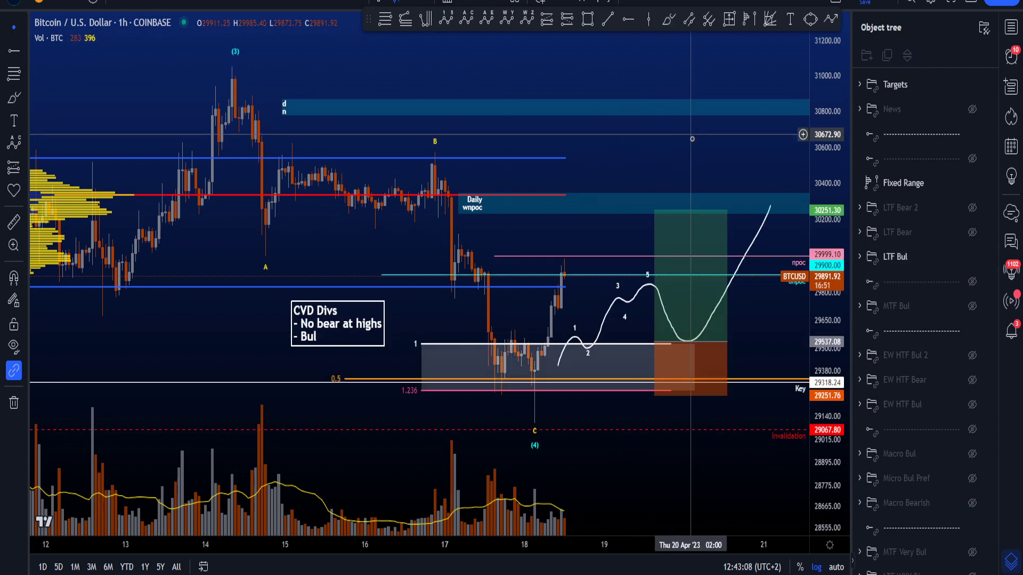
pyautogui.moveTo(690, 137); pyautogui.dragTo(667, 114)
pyautogui.scroll(-1, 742, 203)
pyautogui.moveTo(829, 324); pyautogui.dragTo(825, 309)
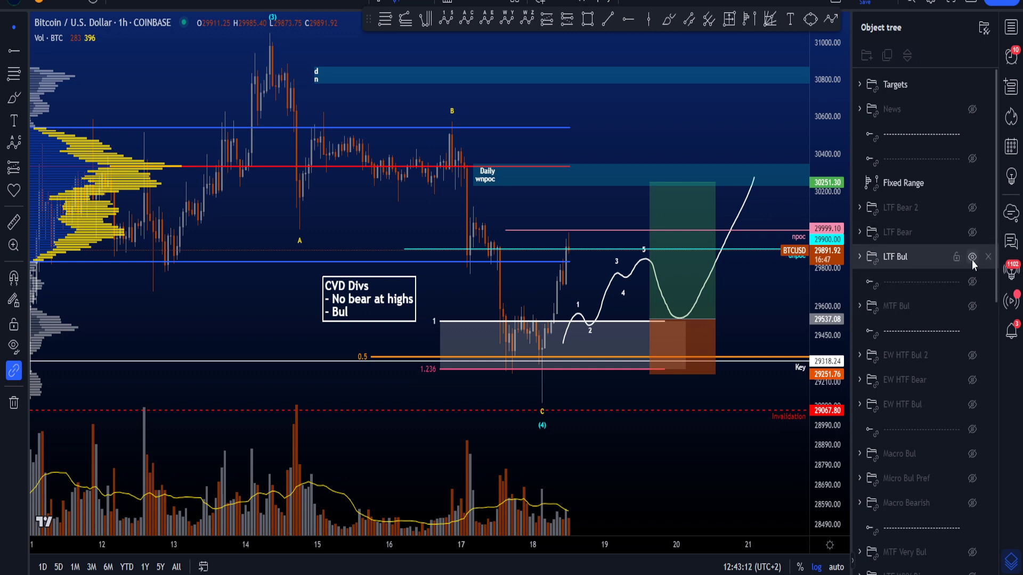
# Step: Hide the LTF Bul drawings, and show and hide the LTF Bear 2 count to compare it
pyautogui.click(972, 257)
pyautogui.click(972, 208)
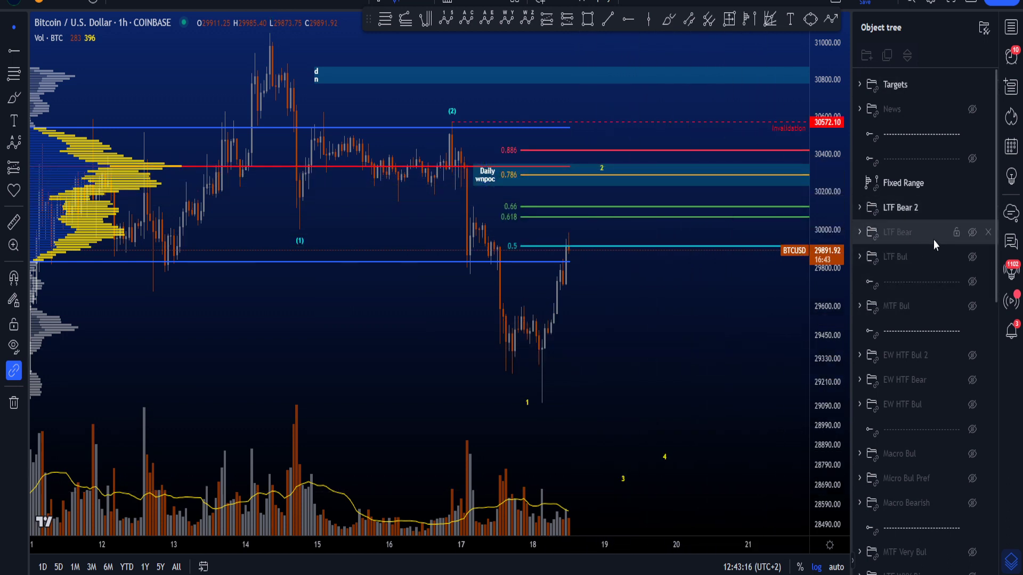
pyautogui.click(972, 208)
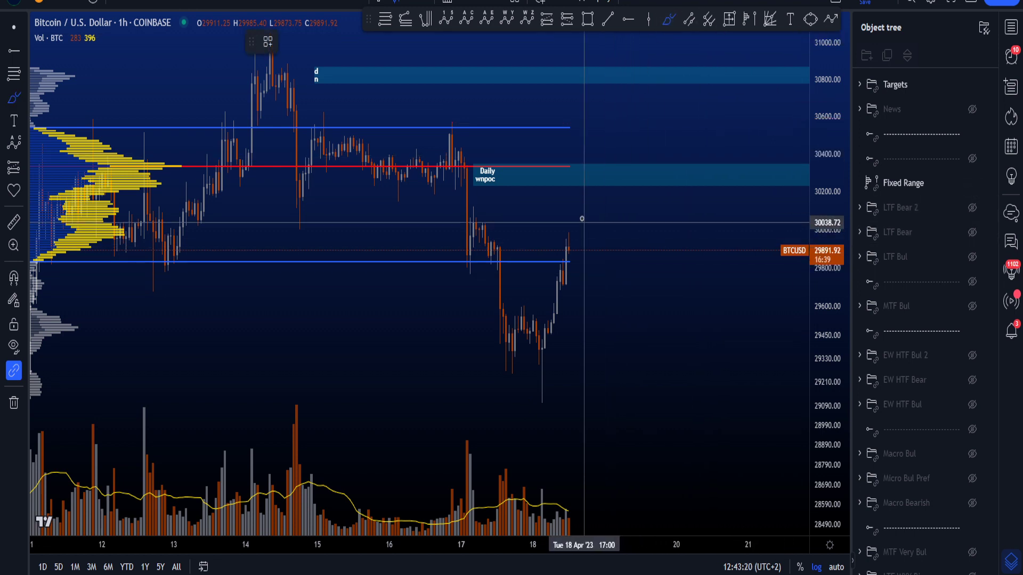
# Step: Brush an arch showing rejection at the Daily wnpoc zone and a loop around the 18 April rally, removing each stroke
pyautogui.moveTo(578, 200)
pyautogui.mouseDown()
pyautogui.moveTo(617, 185)
pyautogui.moveTo(641, 262)
pyautogui.mouseUp()
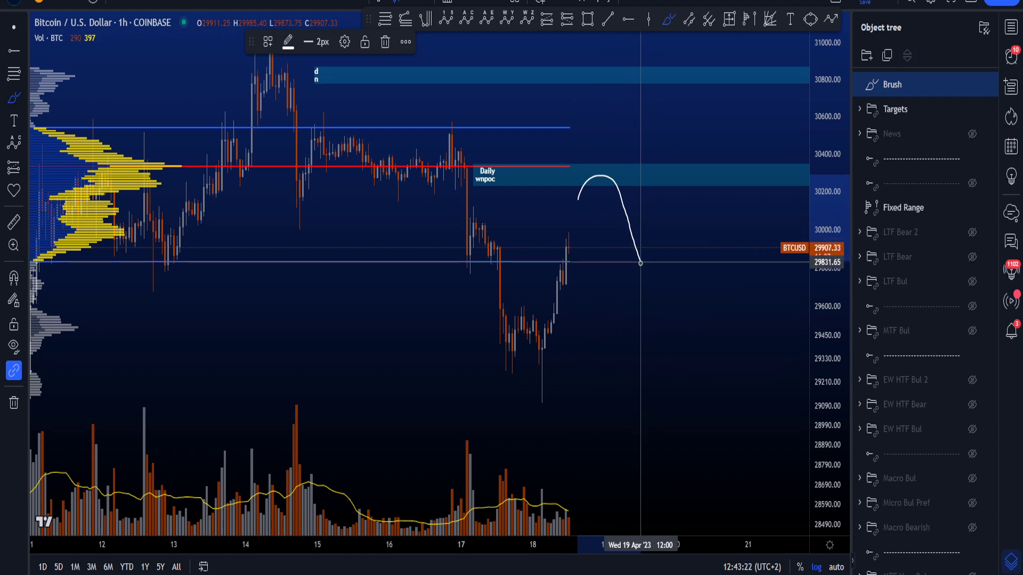
pyautogui.press('Delete')
pyautogui.moveTo(817, 194); pyautogui.dragTo(818, 320)
pyautogui.moveTo(542, 336)
pyautogui.mouseDown()
pyautogui.moveTo(599, 247)
pyautogui.moveTo(528, 325)
pyautogui.mouseUp()
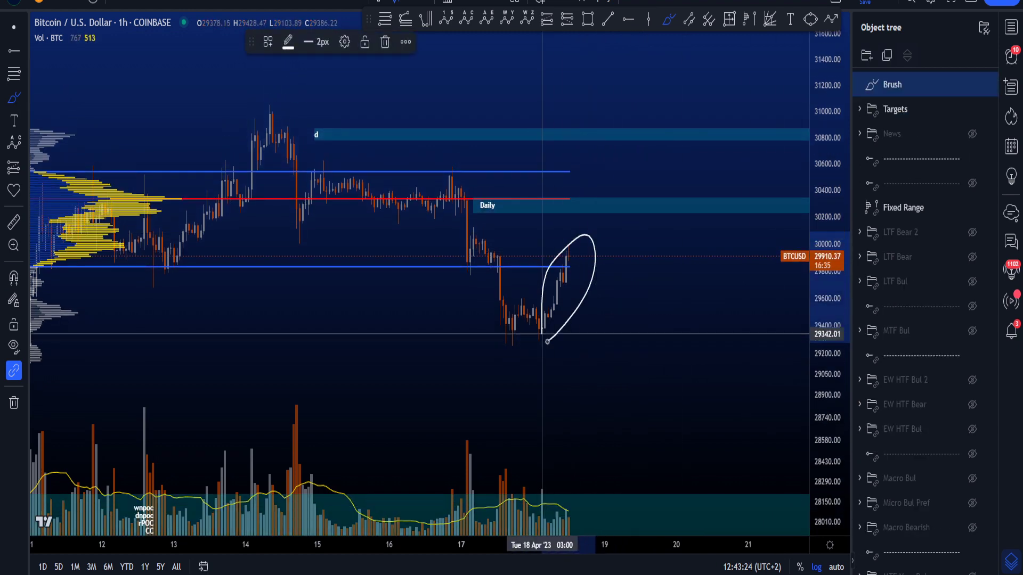
pyautogui.hotkey('ctrl', 'z')
# Step: Brush a path rolling over from the 18 April rally and a steep rise to the zone above 31,800, undoing each
pyautogui.moveTo(669, 336); pyautogui.dragTo(630, 414)
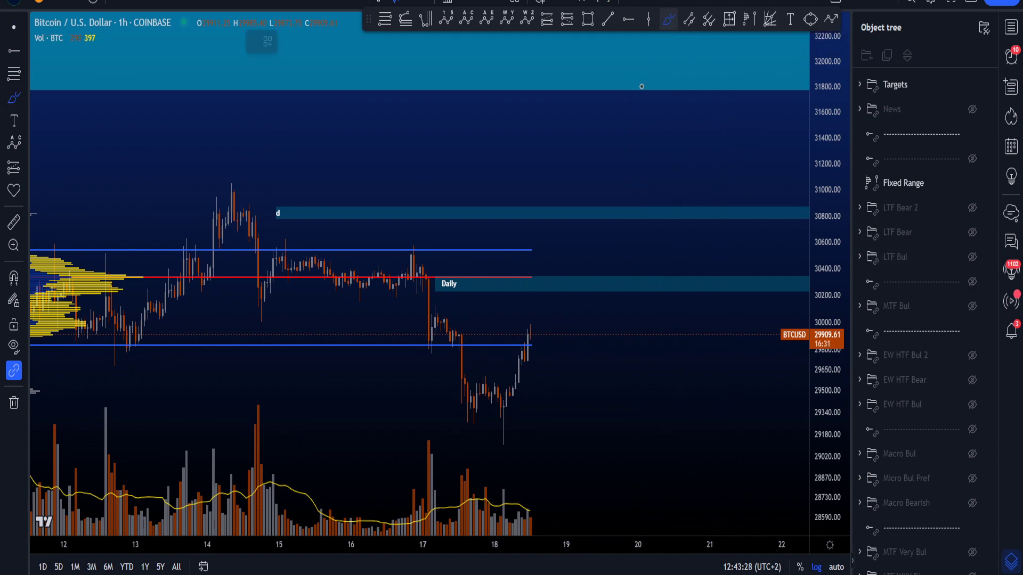
pyautogui.moveTo(505, 402)
pyautogui.mouseDown()
pyautogui.moveTo(542, 326)
pyautogui.moveTo(578, 365)
pyautogui.moveTo(612, 338)
pyautogui.mouseUp()
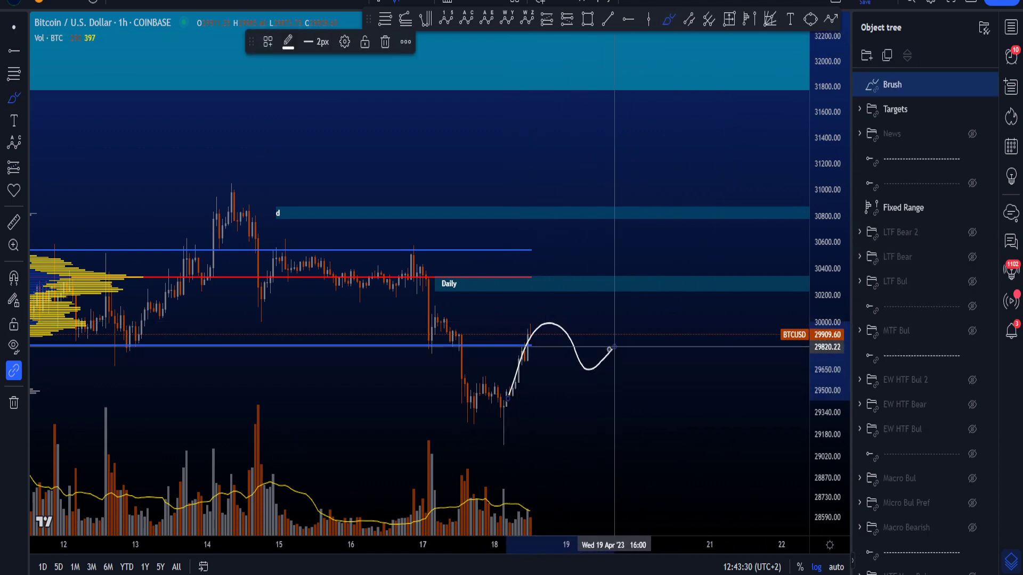
pyautogui.hotkey('ctrl', 'z')
pyautogui.moveTo(504, 408)
pyautogui.mouseDown()
pyautogui.moveTo(529, 330)
pyautogui.moveTo(540, 78)
pyautogui.mouseUp()
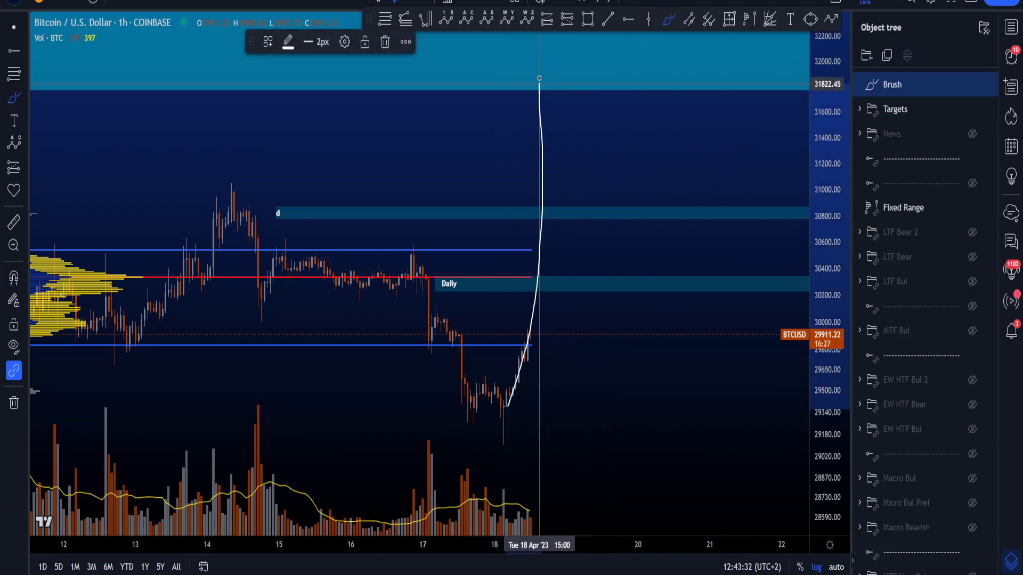
pyautogui.hotkey('ctrl', 'z')
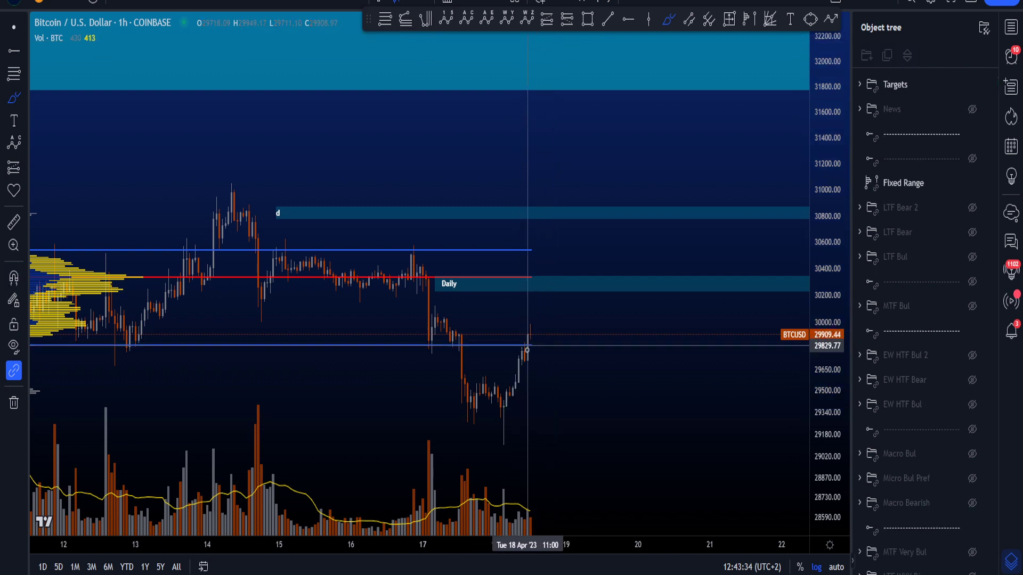
# Step: Brush pullback-and-continuation paths around the lower blue line, one rising to about 31,200, and undo the strokes
pyautogui.moveTo(515, 371)
pyautogui.mouseDown()
pyautogui.moveTo(535, 332)
pyautogui.moveTo(552, 344)
pyautogui.moveTo(607, 270)
pyautogui.moveTo(631, 161)
pyautogui.mouseUp()
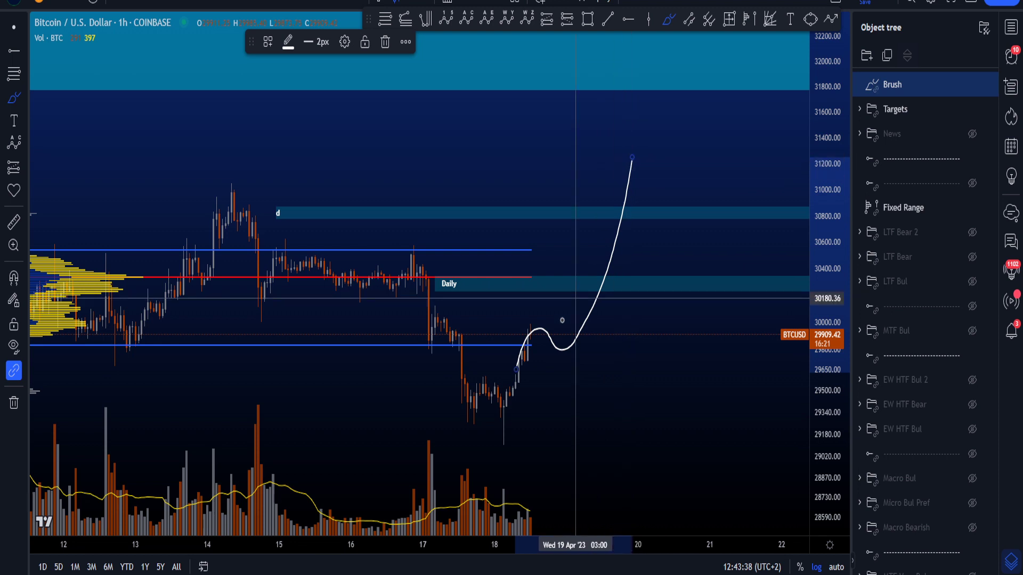
pyautogui.hotkey('ctrl', 'z')
pyautogui.moveTo(513, 383); pyautogui.dragTo(535, 352)
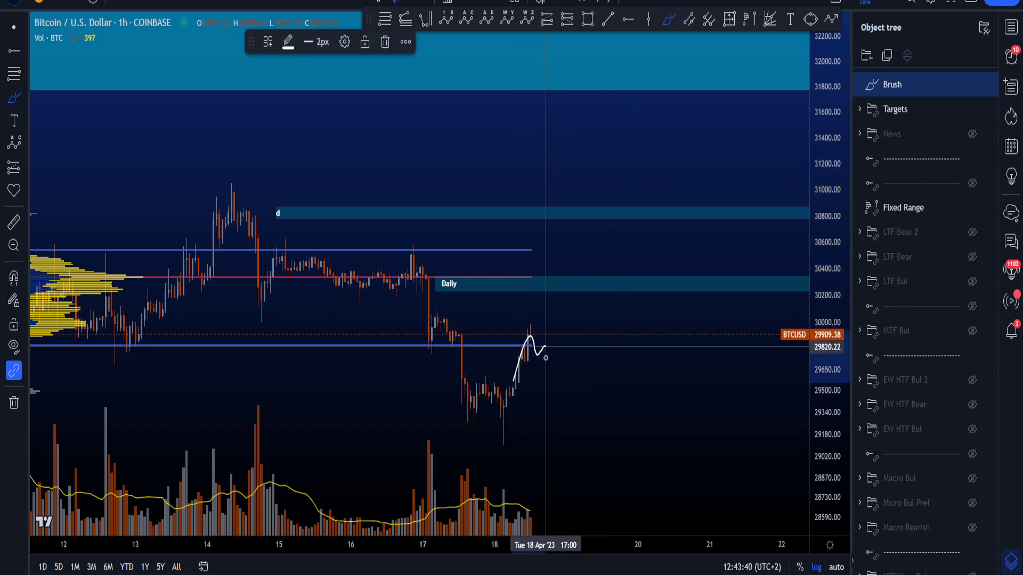
pyautogui.moveTo(585, 329); pyautogui.dragTo(626, 235)
pyautogui.hotkey('ctrl', 'z')
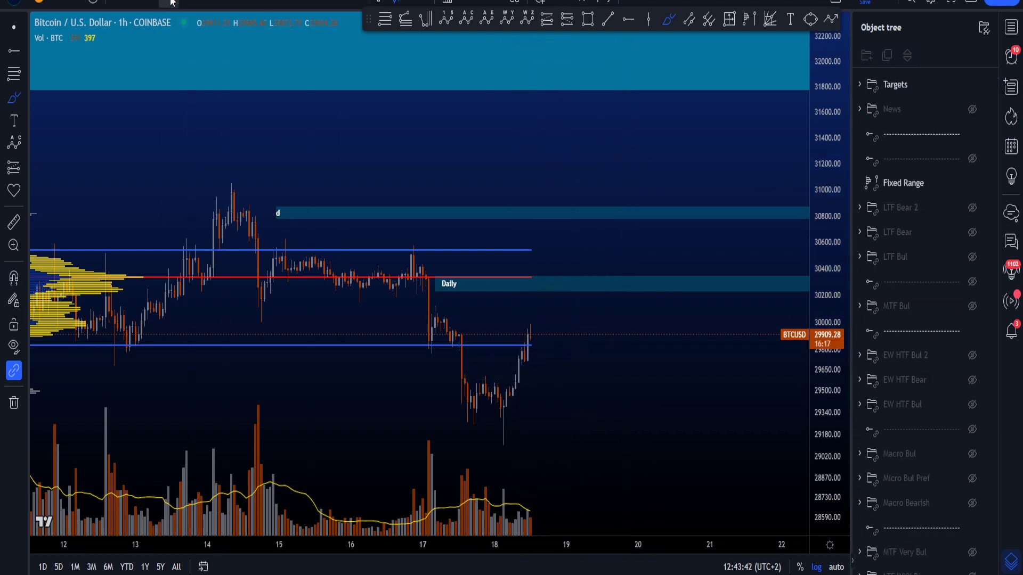
# Step: Switch the chart to the 15-minute timeframe and brush the wave structure of the 18 April rally, undoing the strokes
pyautogui.click(172, 2)
pyautogui.moveTo(822, 466); pyautogui.dragTo(824, 448)
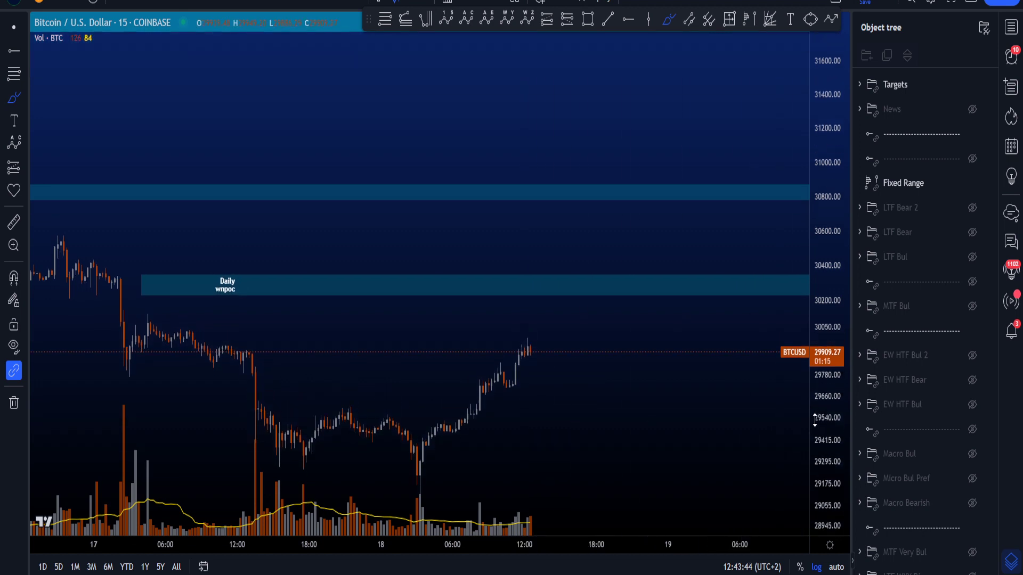
pyautogui.moveTo(420, 470)
pyautogui.mouseDown()
pyautogui.moveTo(431, 434)
pyautogui.moveTo(451, 444)
pyautogui.moveTo(438, 427)
pyautogui.moveTo(528, 353)
pyautogui.mouseUp()
pyautogui.hotkey('ctrl', 'z')
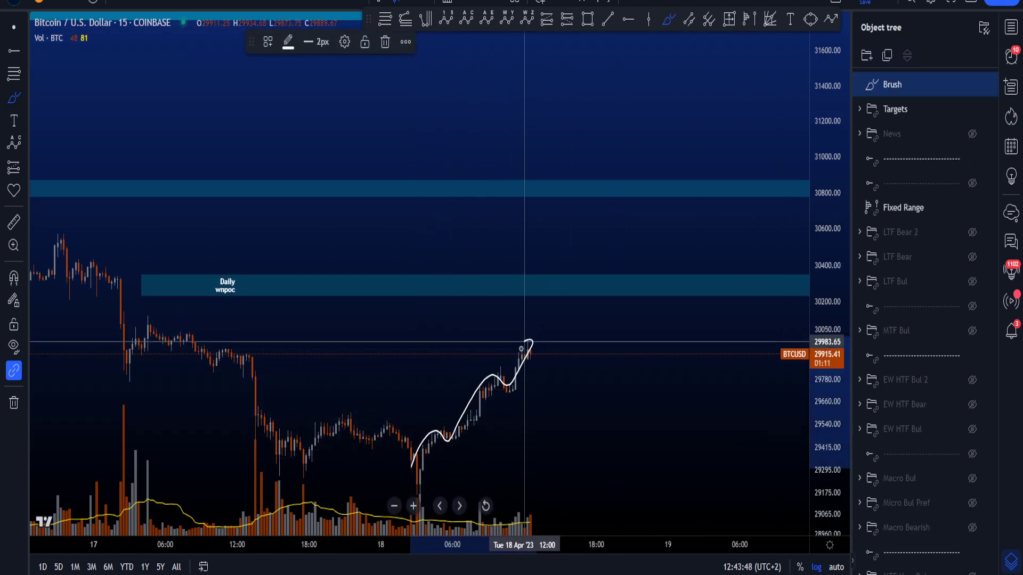
pyautogui.hotkey('ctrl', 'z')
# Step: Brush the rally extending towards the Daily wnpoc zone and a drop from the latest high, undoing each stroke
pyautogui.moveTo(423, 447)
pyautogui.mouseDown()
pyautogui.moveTo(538, 340)
pyautogui.moveTo(561, 303)
pyautogui.mouseUp()
pyautogui.hotkey('ctrl', 'z')
pyautogui.moveTo(538, 343)
pyautogui.mouseDown()
pyautogui.moveTo(557, 331)
pyautogui.moveTo(591, 400)
pyautogui.mouseUp()
pyautogui.hotkey('ctrl', 'z')
# Step: Brush a bearish path that peaks in the Daily wnpoc zone and falls to about 28,880 by 19 April
pyautogui.moveTo(817, 384)
pyautogui.mouseDown()
pyautogui.moveTo(816, 436)
pyautogui.moveTo(824, 426)
pyautogui.mouseUp()
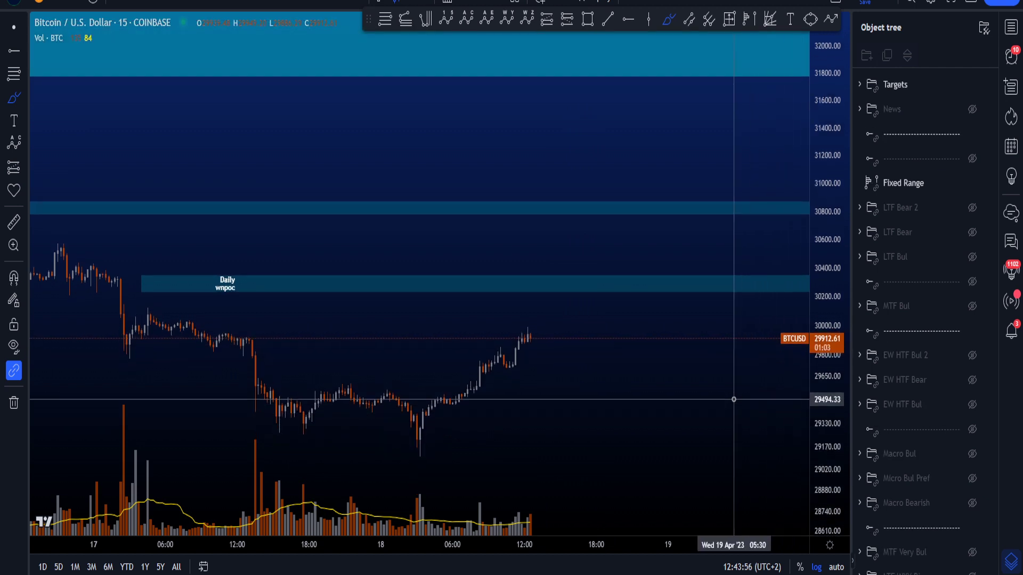
pyautogui.moveTo(531, 313)
pyautogui.mouseDown()
pyautogui.moveTo(585, 283)
pyautogui.moveTo(658, 490)
pyautogui.mouseUp()
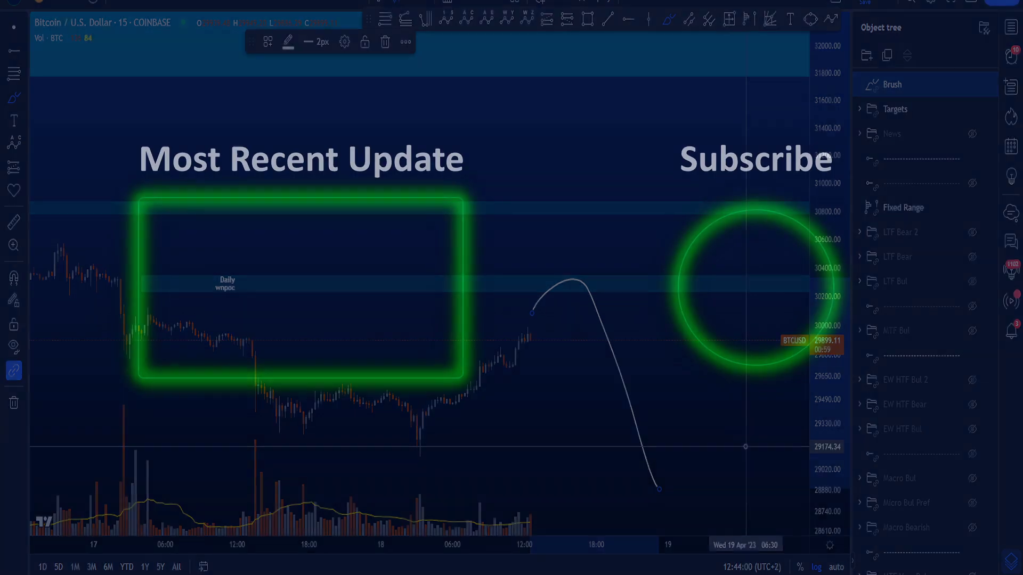